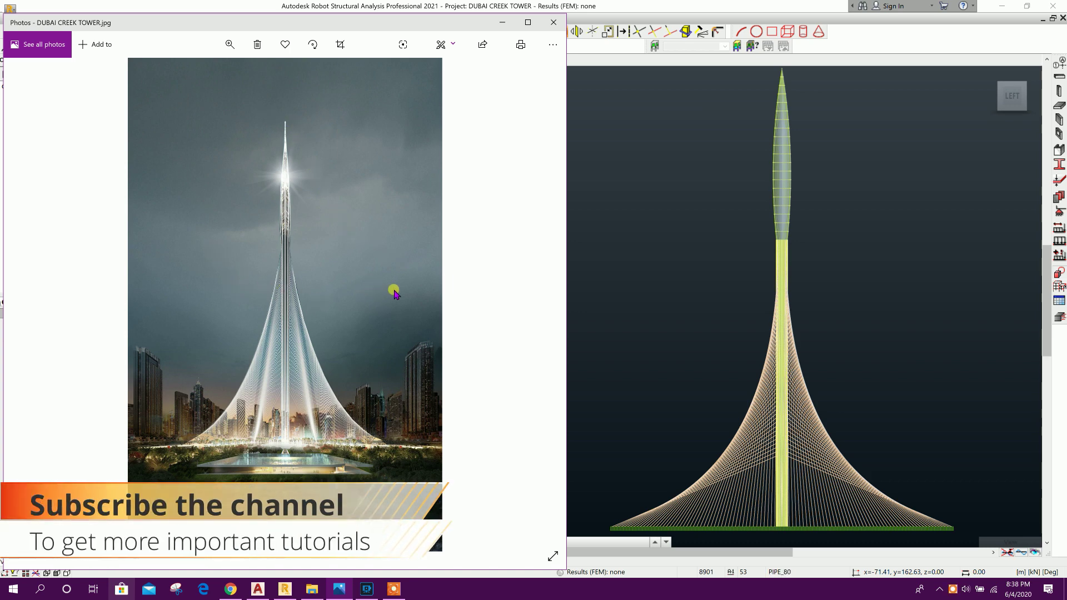
Step: Launch Robot Structural Analysis Professional 2021 from Windows search and start a new Building Design project
{"action": "left_click", "coordinate": [674, 7]}
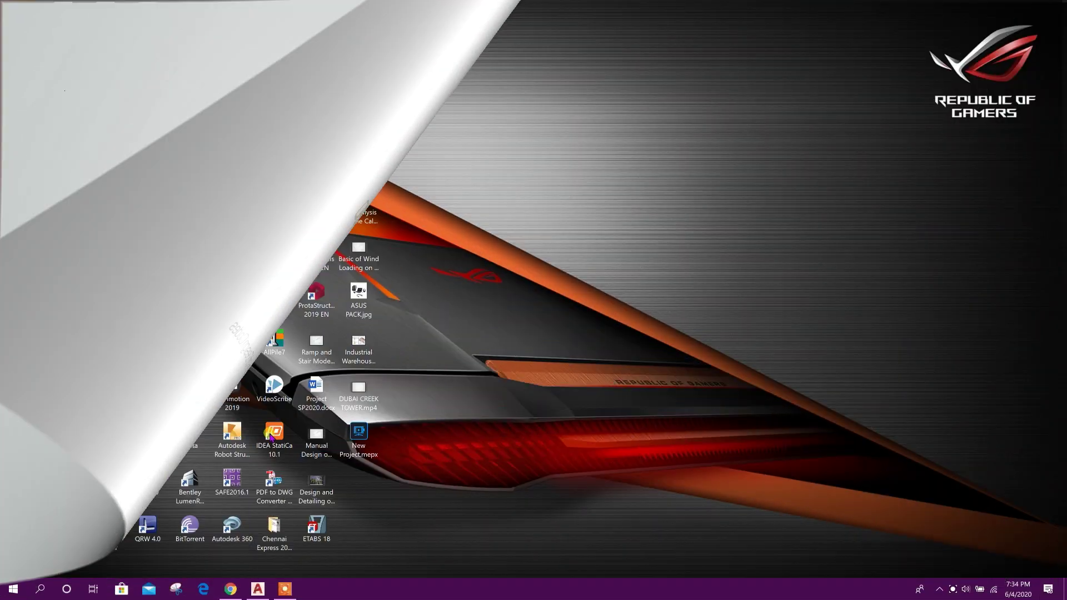
{"action": "left_click", "coordinate": [41, 589]}
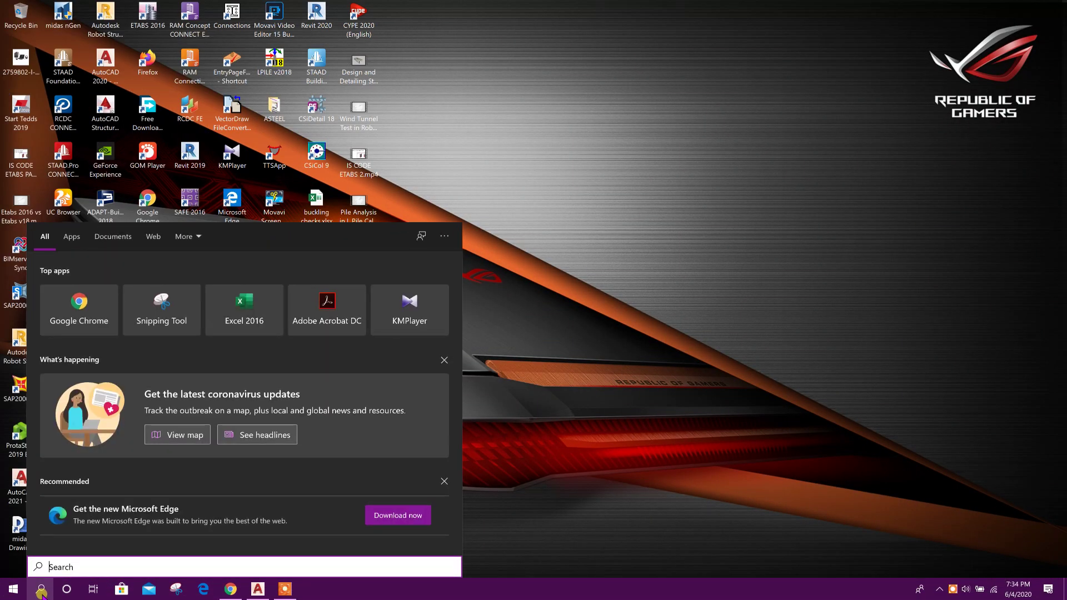
{"action": "type", "text": "ROBOT"}
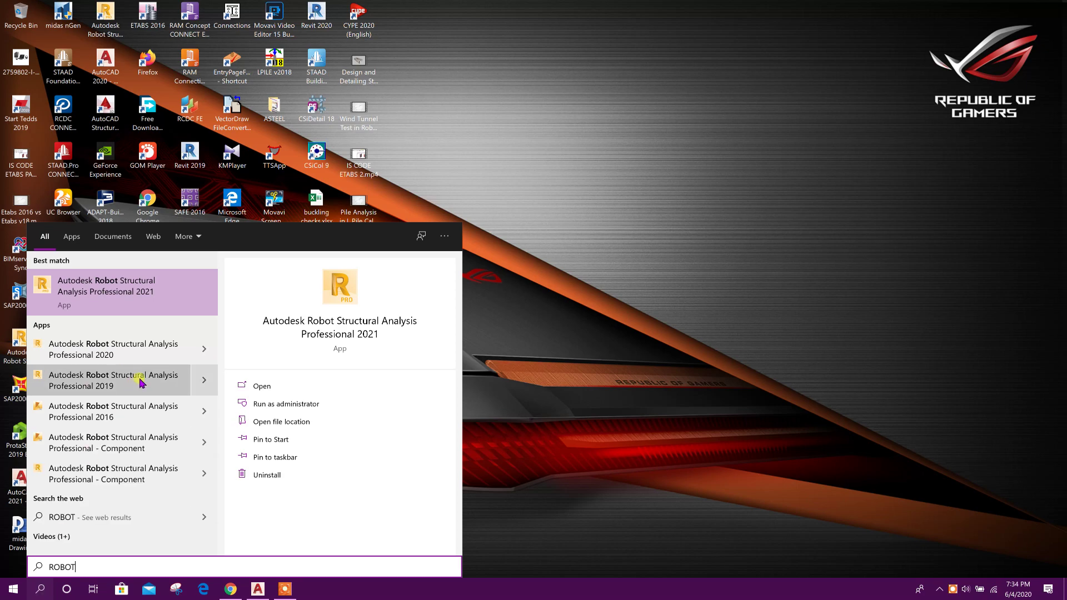
{"action": "key", "text": "Return"}
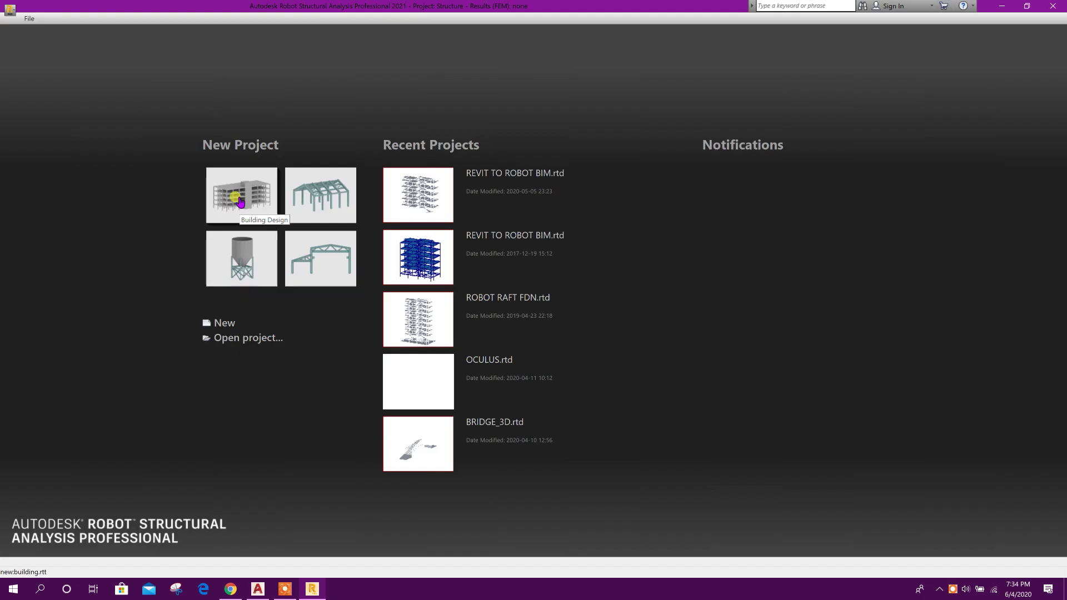
{"action": "left_click", "coordinate": [236, 199]}
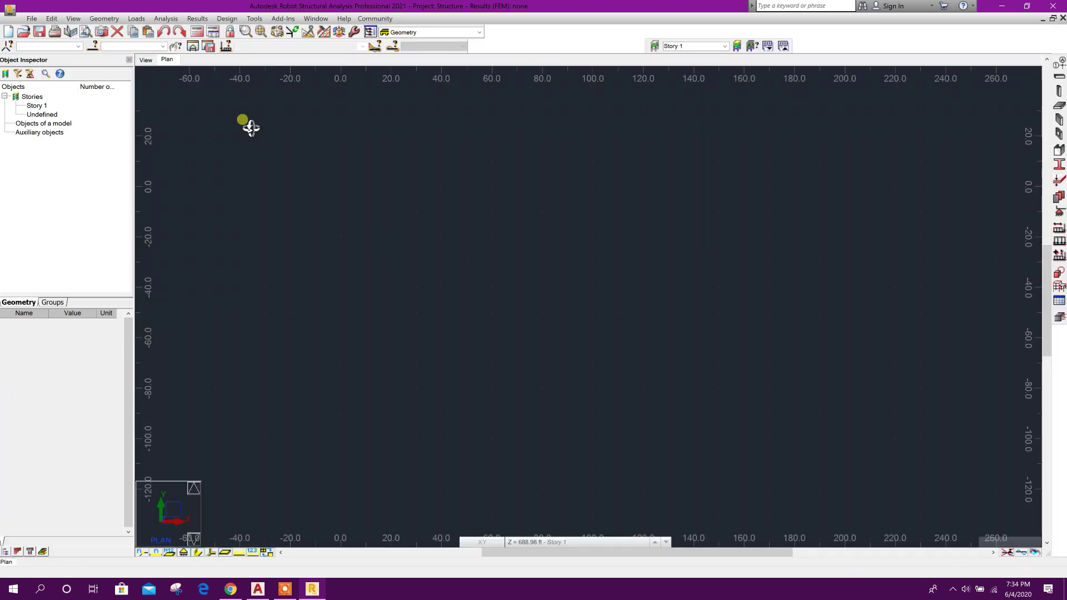
Step: Switch the Job Preferences units and formats to metric
{"action": "left_click", "coordinate": [254, 19]}
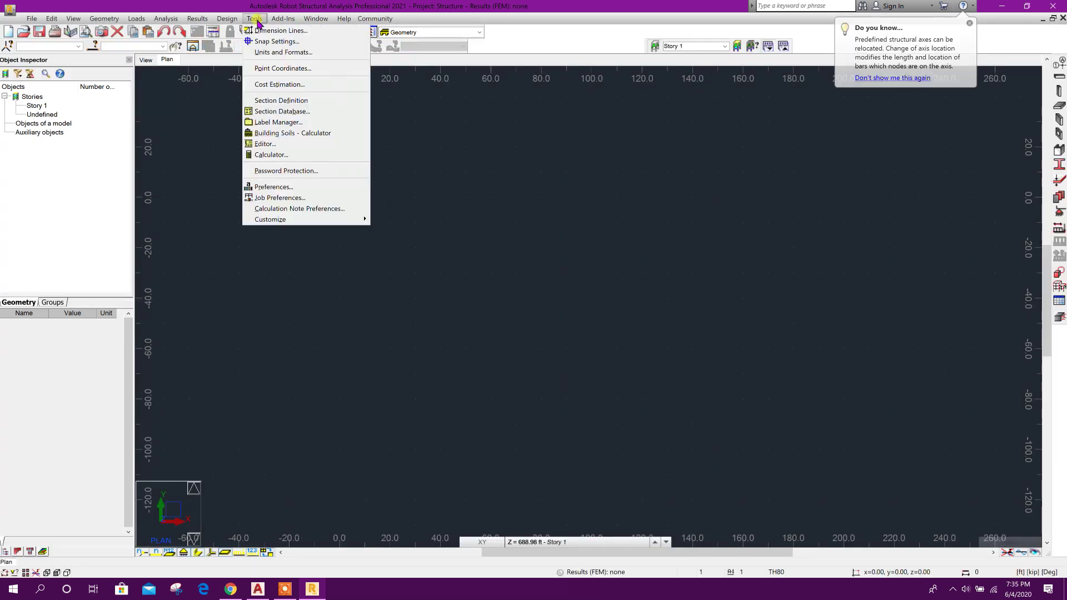
{"action": "left_click", "coordinate": [281, 198]}
{"action": "left_click", "coordinate": [403, 237]}
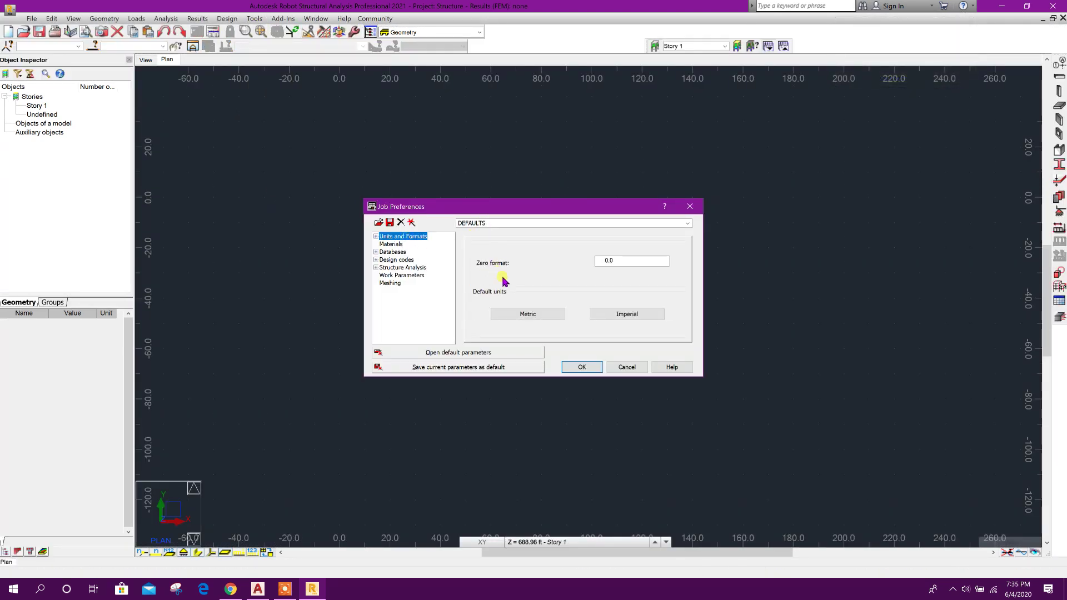
{"action": "left_click", "coordinate": [507, 313]}
{"action": "left_click", "coordinate": [546, 318]}
{"action": "left_click", "coordinate": [582, 367]}
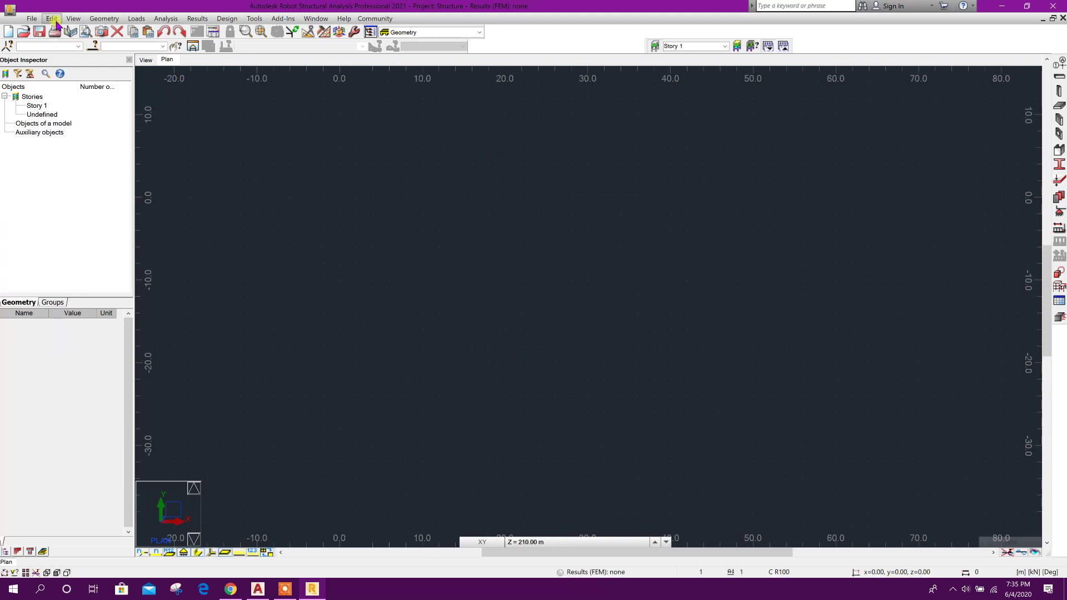
Step: Turn the plan grid off in Grid Step Definition
{"action": "left_click", "coordinate": [74, 18]}
{"action": "mouse_move", "coordinate": [158, 170]}
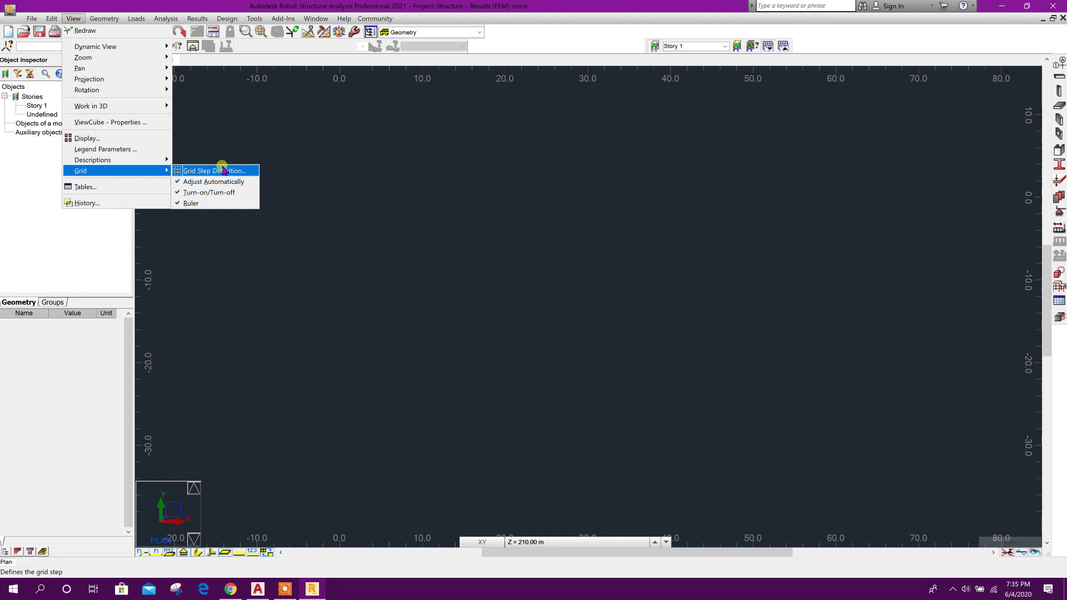
{"action": "left_click", "coordinate": [222, 168]}
{"action": "left_click", "coordinate": [948, 171]}
{"action": "left_click", "coordinate": [932, 227]}
{"action": "left_click", "coordinate": [940, 228]}
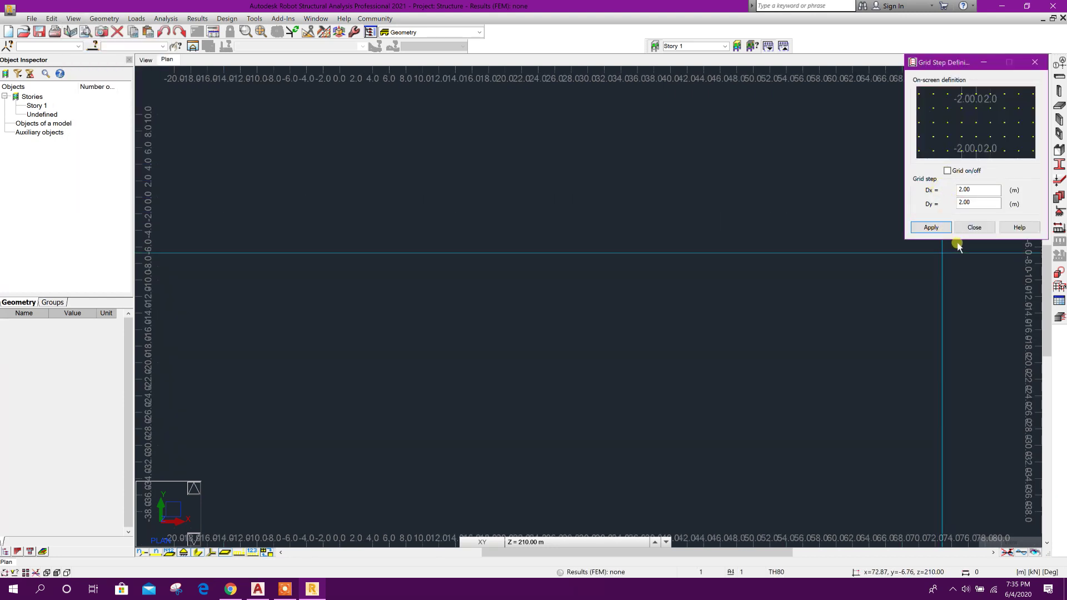
{"action": "left_click", "coordinate": [971, 228]}
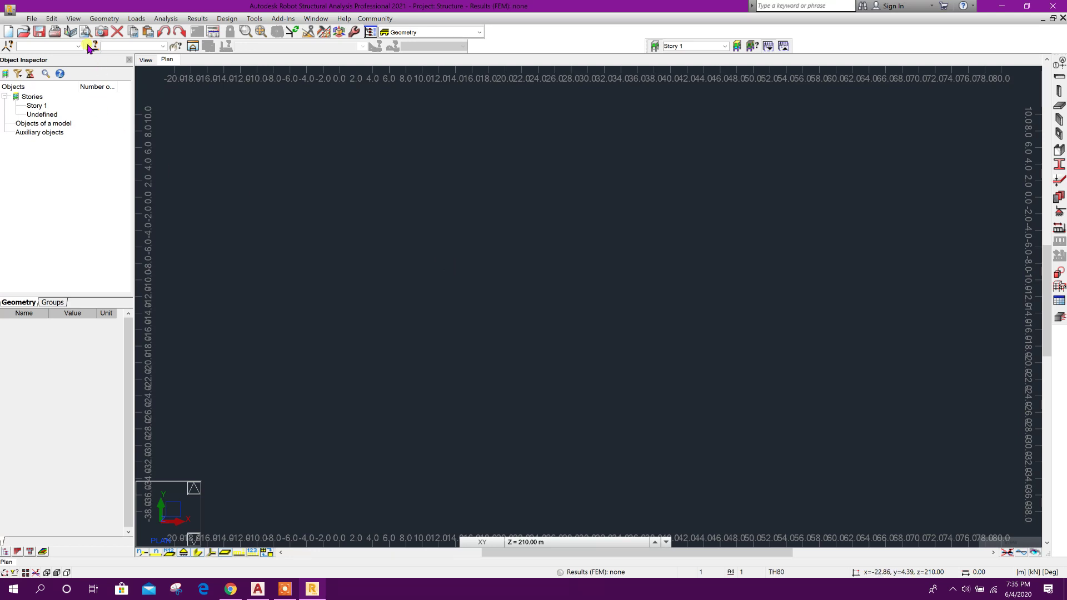
{"action": "left_click", "coordinate": [104, 18]}
Step: Add X structural axes at 0, 9, 13.83 and 25.50 m
{"action": "left_click", "coordinate": [114, 42]}
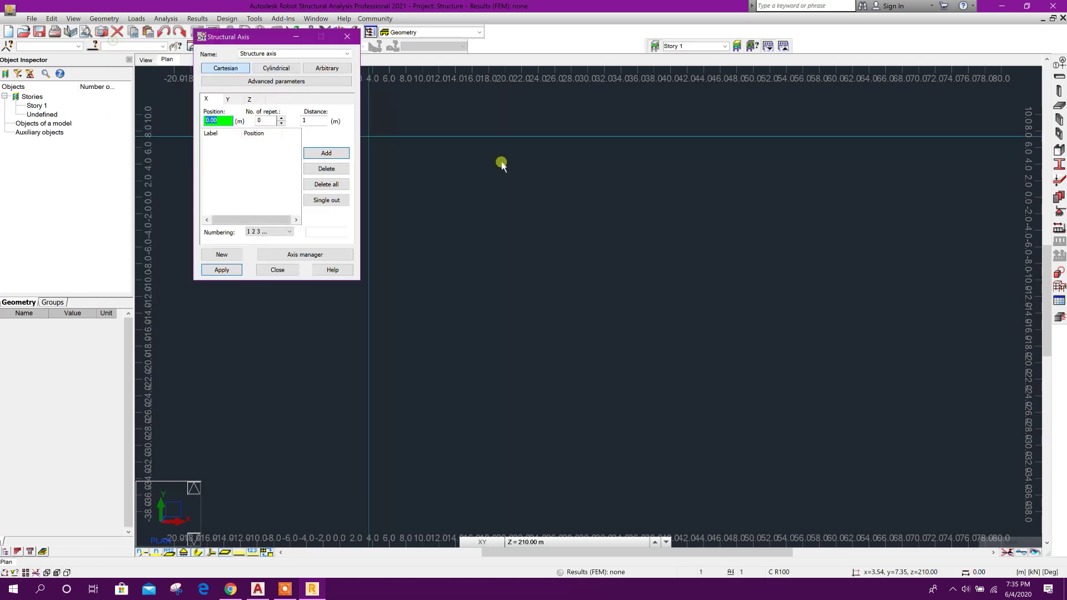
{"action": "left_click", "coordinate": [313, 120]}
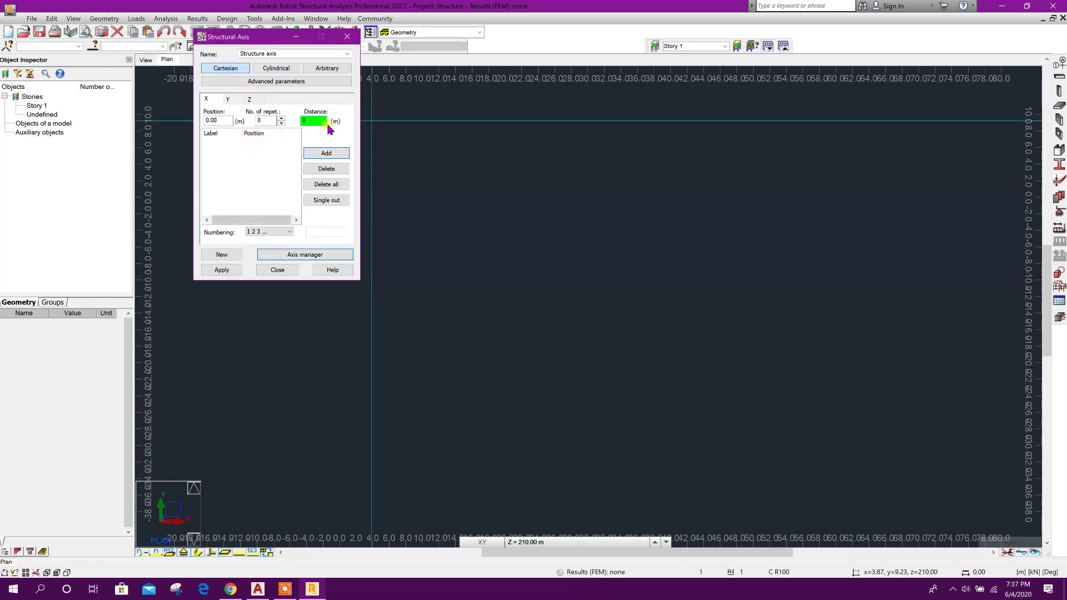
{"action": "left_click", "coordinate": [327, 153]}
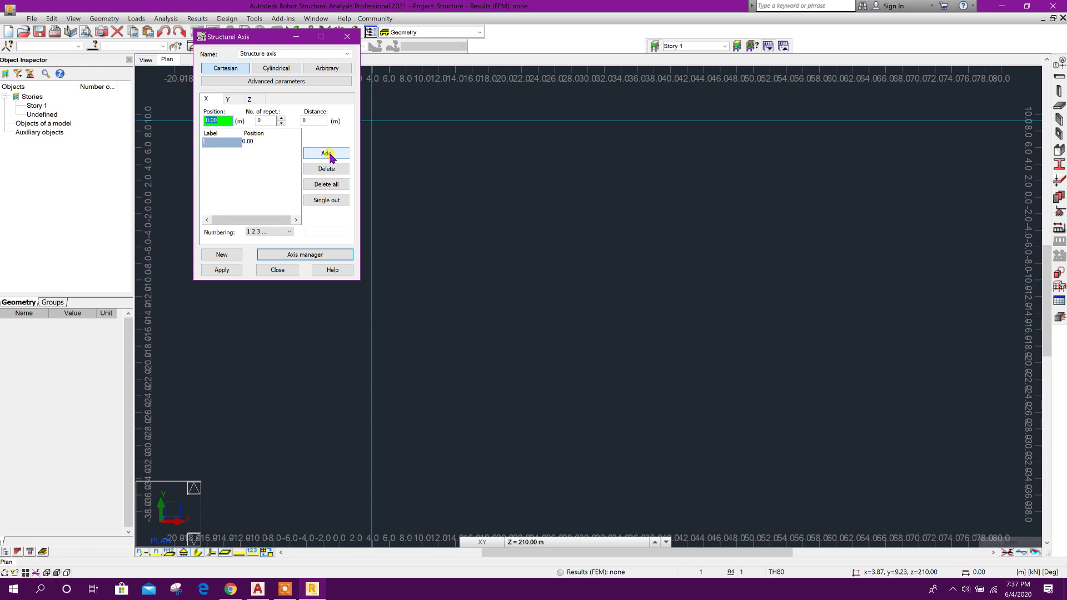
{"action": "left_click", "coordinate": [263, 121]}
{"action": "key", "text": "Tab"}
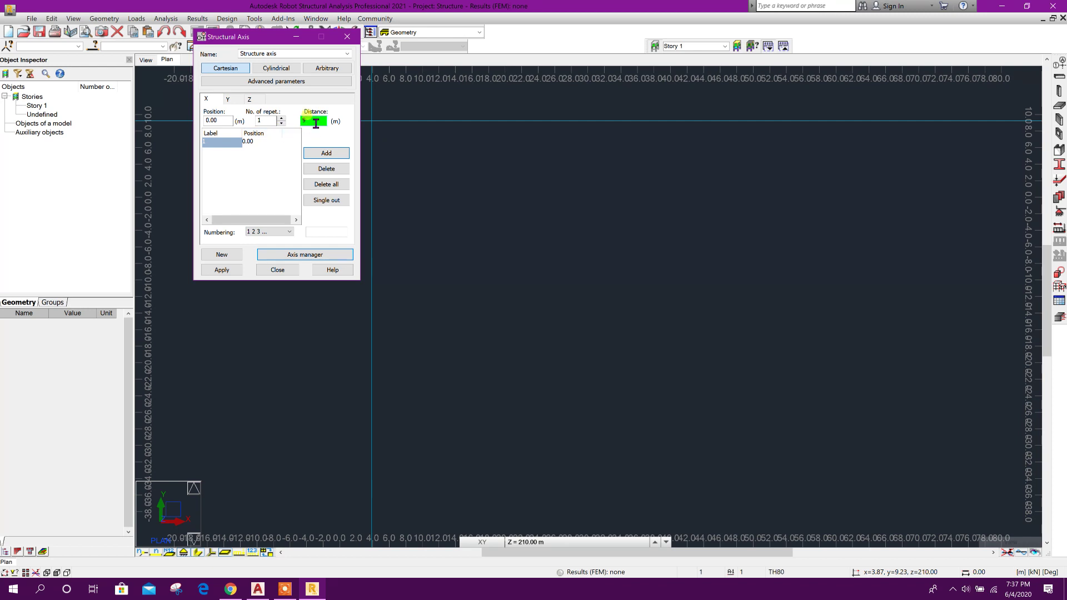
{"action": "left_click", "coordinate": [328, 153]}
{"action": "left_click", "coordinate": [313, 122]}
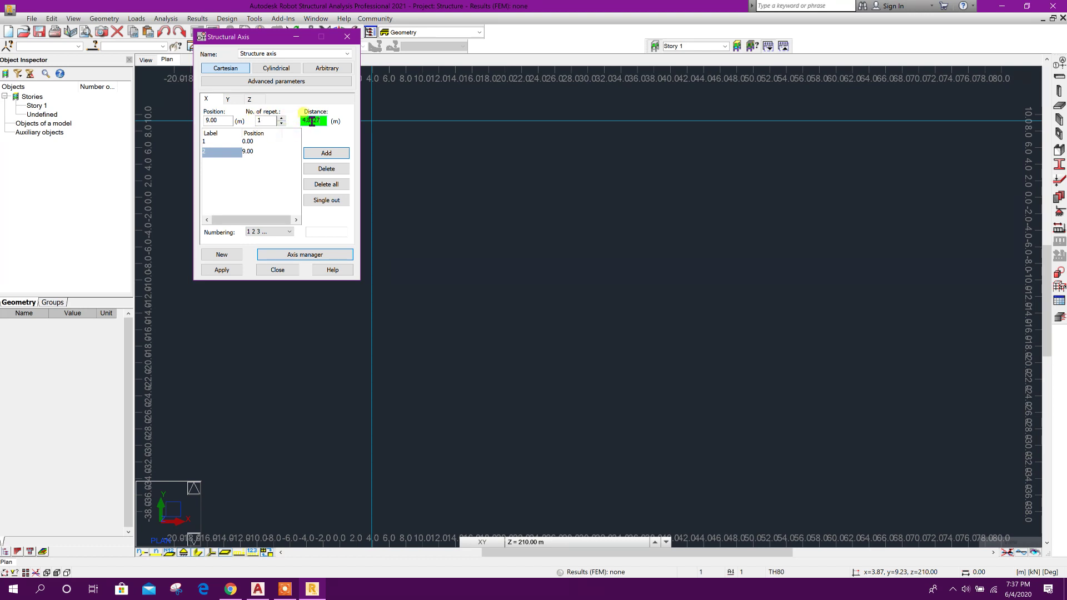
{"action": "left_click", "coordinate": [328, 153]}
{"action": "left_click_drag", "start_coordinate": [323, 120], "coordinate": [271, 123]}
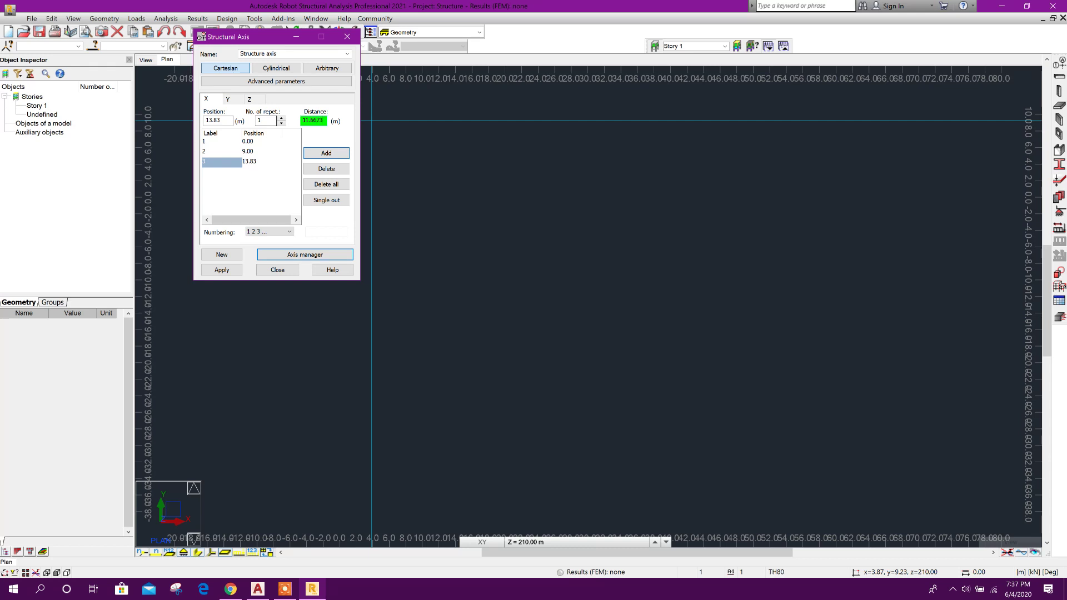
{"action": "left_click", "coordinate": [327, 154]}
Step: Add X axes at 37.17, 42 and 51 m, deleting the duplicated entries
{"action": "left_click", "coordinate": [250, 173]}
{"action": "left_click", "coordinate": [327, 169]}
{"action": "mouse_move", "coordinate": [326, 121]}
{"action": "left_mouse_down"}
{"action": "mouse_move", "coordinate": [295, 122]}
{"action": "mouse_move", "coordinate": [326, 121]}
{"action": "left_mouse_up"}
{"action": "left_click", "coordinate": [327, 154]}
{"action": "left_click", "coordinate": [252, 183]}
{"action": "left_click", "coordinate": [327, 169]}
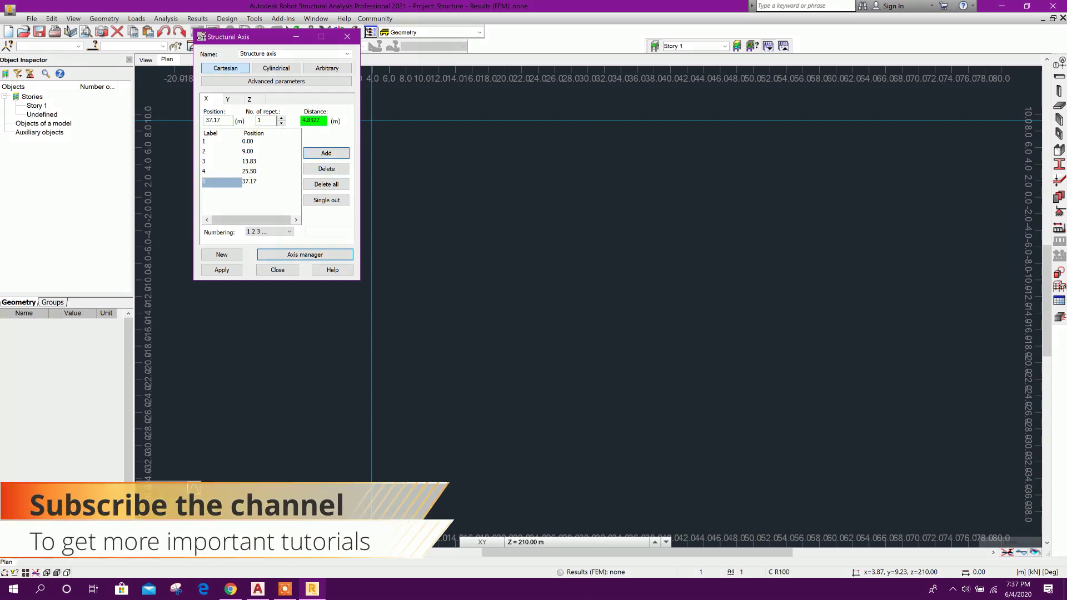
{"action": "left_click", "coordinate": [324, 151]}
{"action": "left_click", "coordinate": [251, 193]}
{"action": "left_click", "coordinate": [327, 169]}
{"action": "left_click_drag", "start_coordinate": [324, 120], "coordinate": [296, 122]}
{"action": "type", "text": "9"}
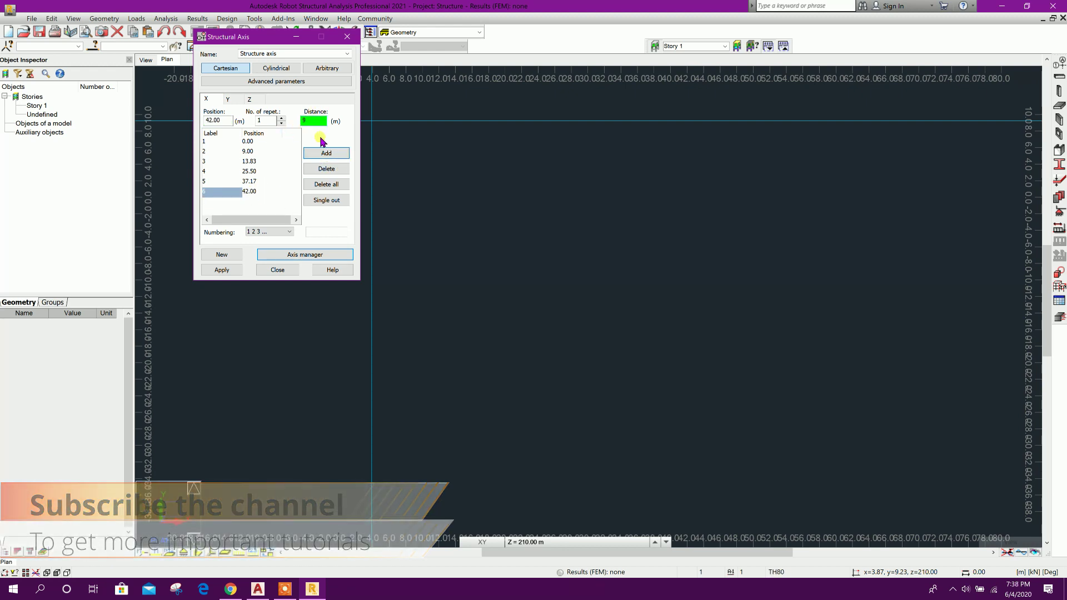
{"action": "left_click", "coordinate": [325, 152]}
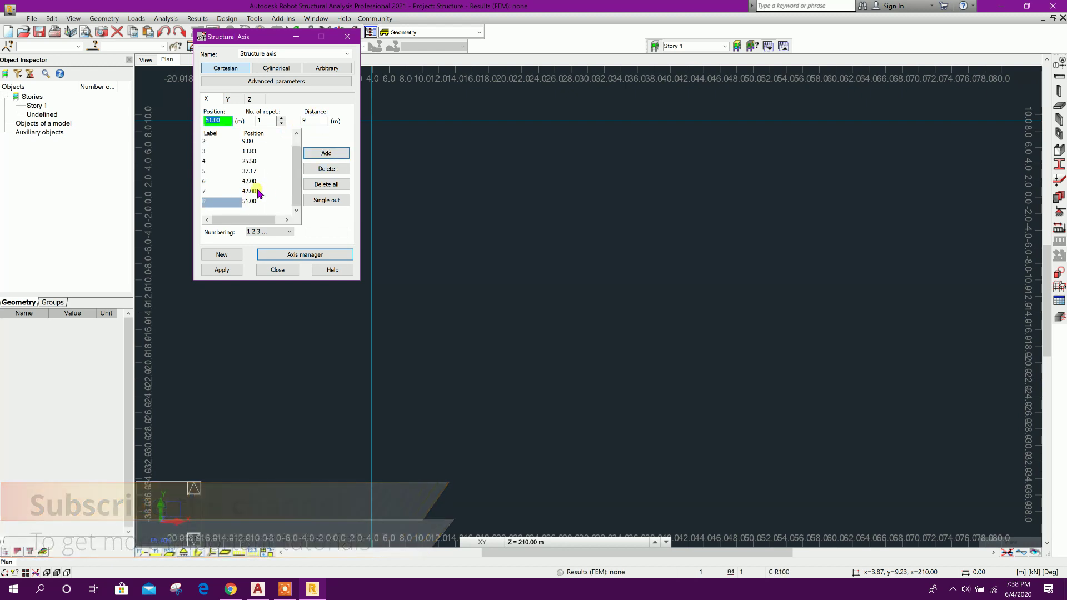
Step: Add the first Y axis at 0.00 m on the Y tab
{"action": "left_click", "coordinate": [228, 99]}
{"action": "left_click", "coordinate": [327, 152]}
{"action": "double_click", "coordinate": [314, 120]}
Step: Add Y axes at 9, 13.83, 25.50 and 37.17 m
{"action": "type", "text": "9"}
{"action": "left_click", "coordinate": [282, 118]}
{"action": "left_click", "coordinate": [327, 153]}
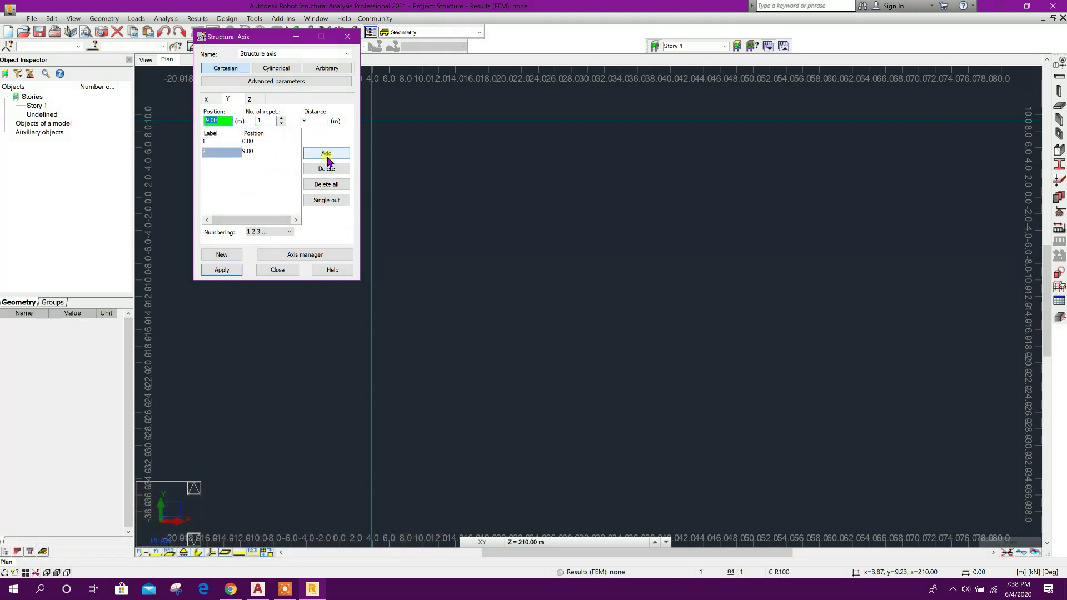
{"action": "type", "text": "4.8327"}
{"action": "left_click", "coordinate": [327, 153]}
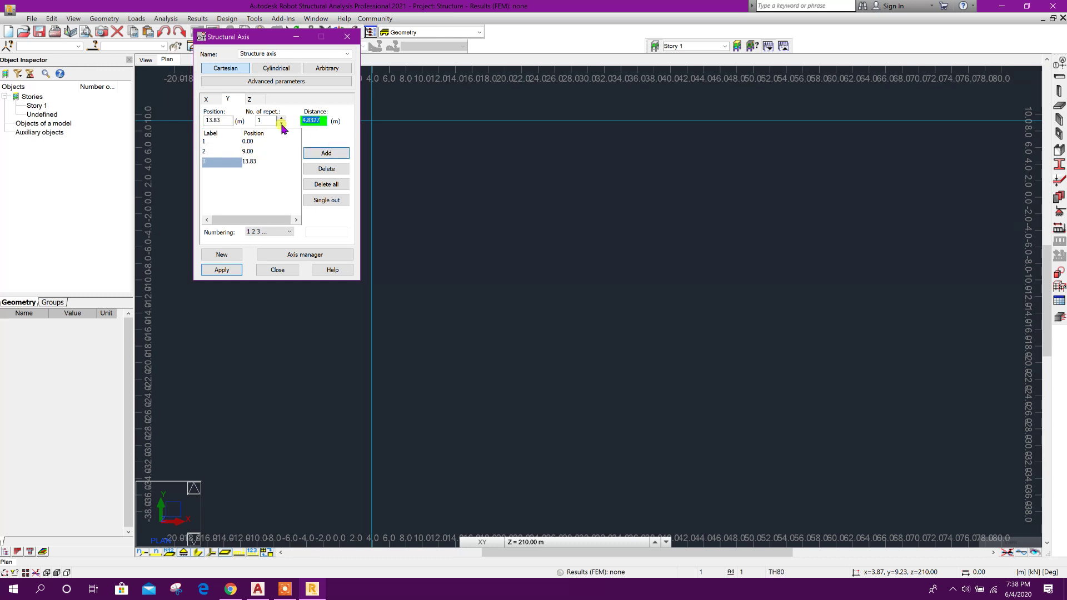
{"action": "type", "text": "3"}
{"action": "left_click", "coordinate": [338, 153]}
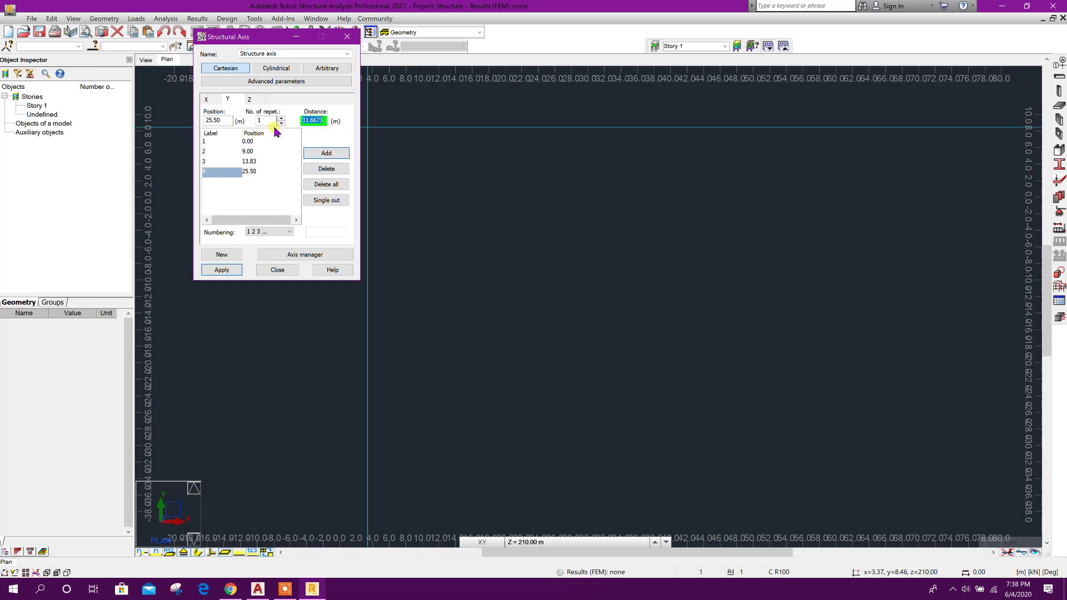
{"action": "left_click", "coordinate": [326, 153]}
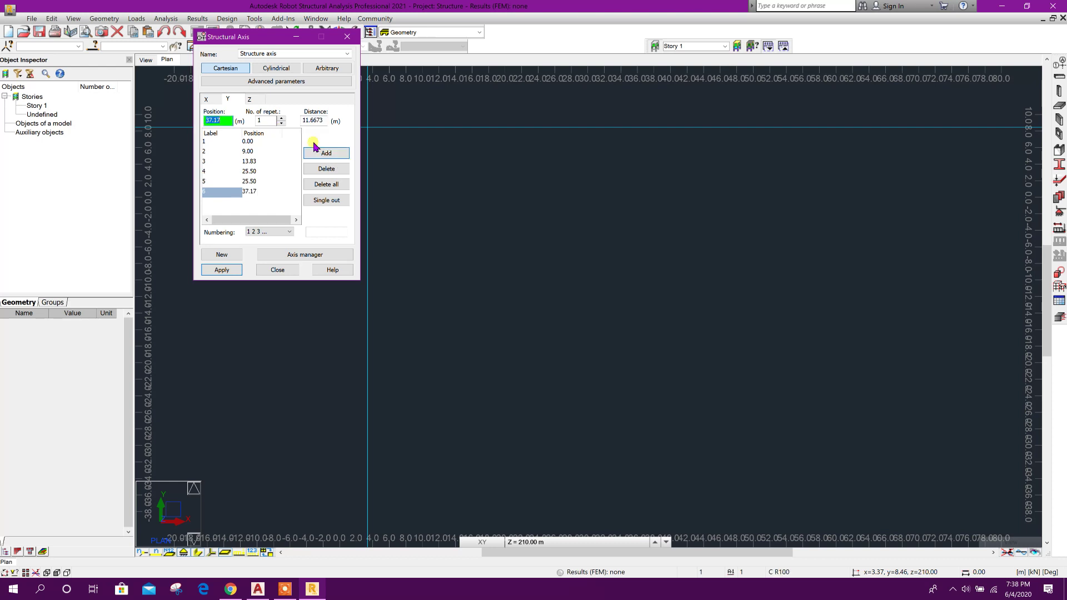
Step: Add Y axes at 42 and 51 m and apply the 7-by-7 axis grid
{"action": "type", "text": "4.832"}
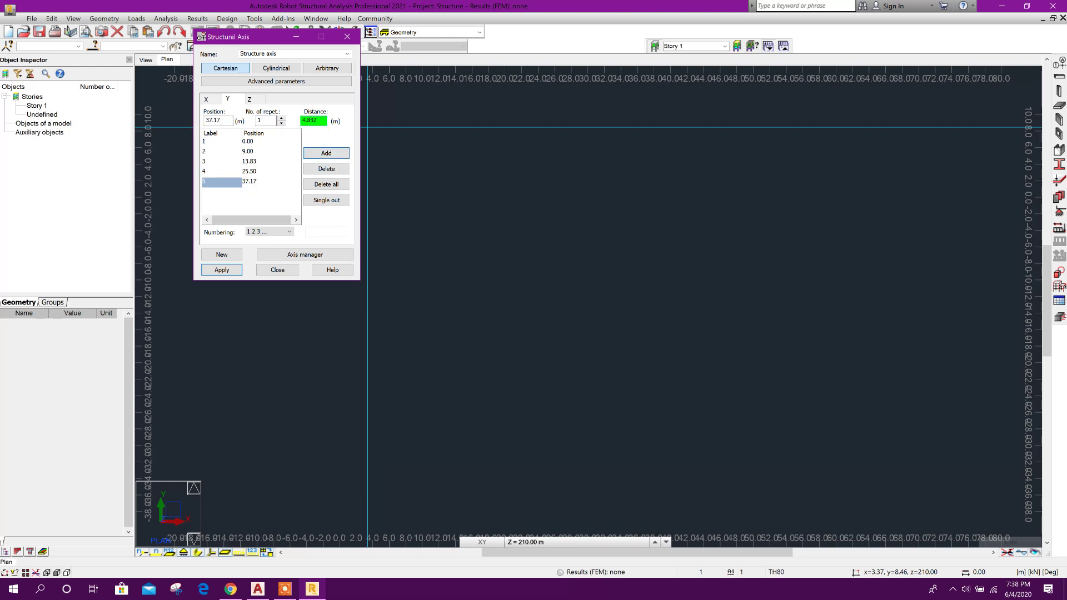
{"action": "type", "text": "7"}
{"action": "left_click", "coordinate": [326, 153]}
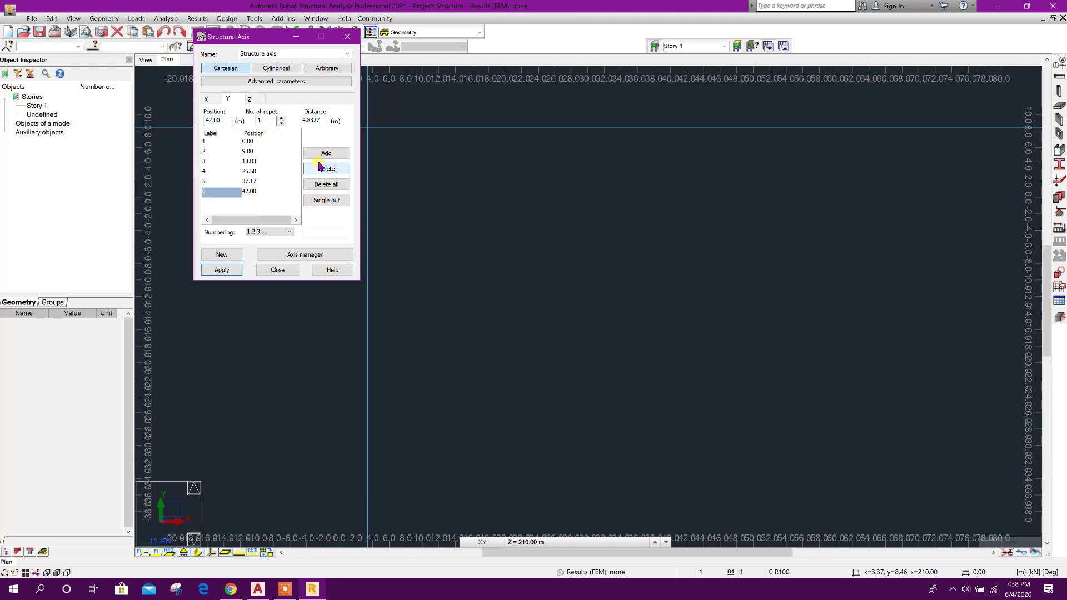
{"action": "type", "text": "9"}
{"action": "left_click", "coordinate": [326, 153]}
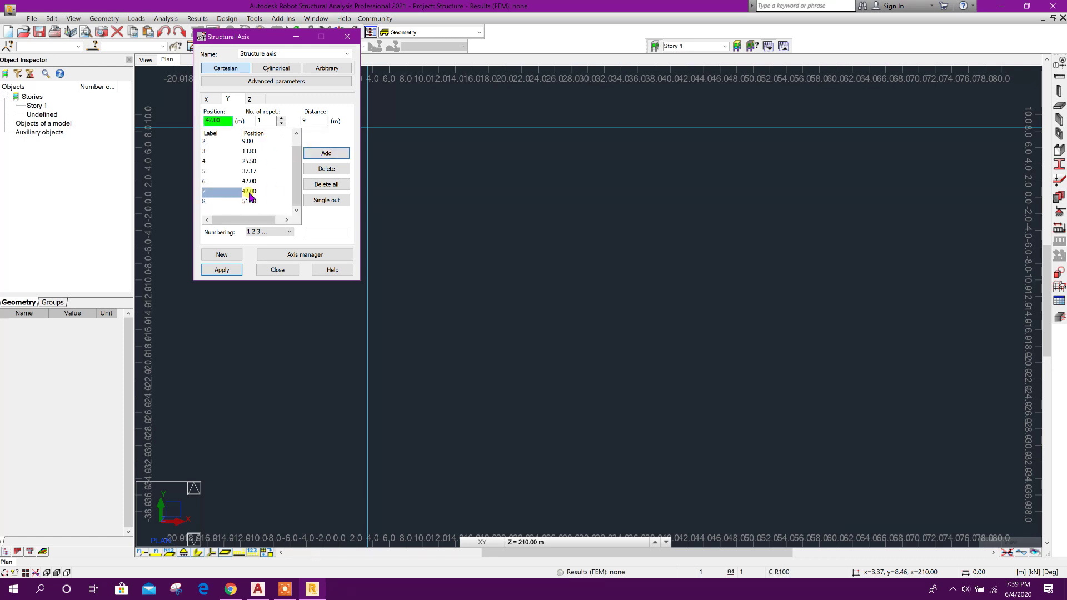
{"action": "left_click", "coordinate": [234, 270]}
{"action": "left_click", "coordinate": [277, 270]}
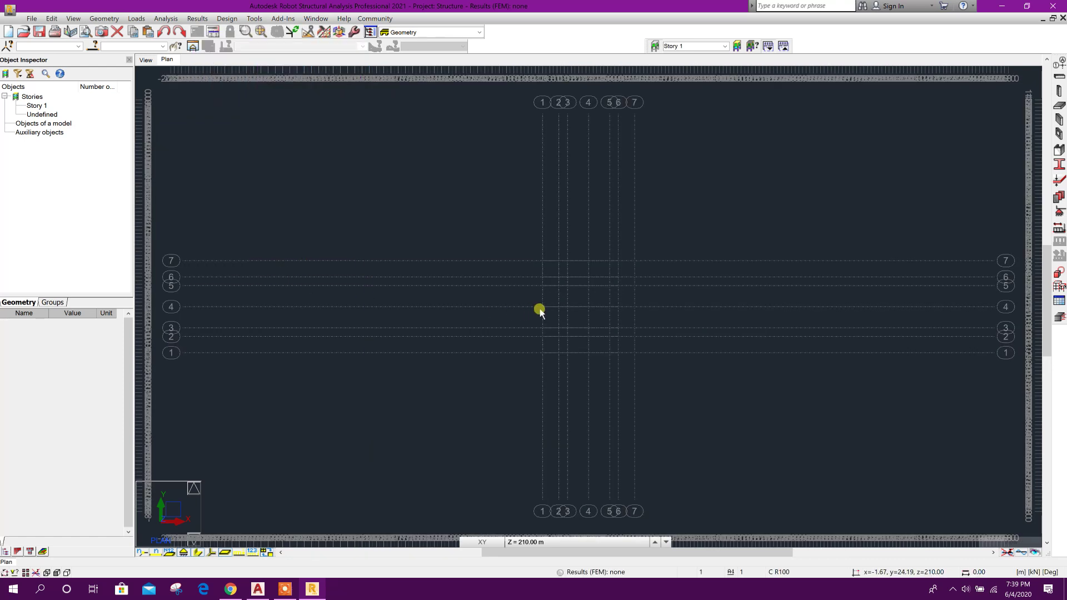
{"action": "left_click", "coordinate": [104, 19]}
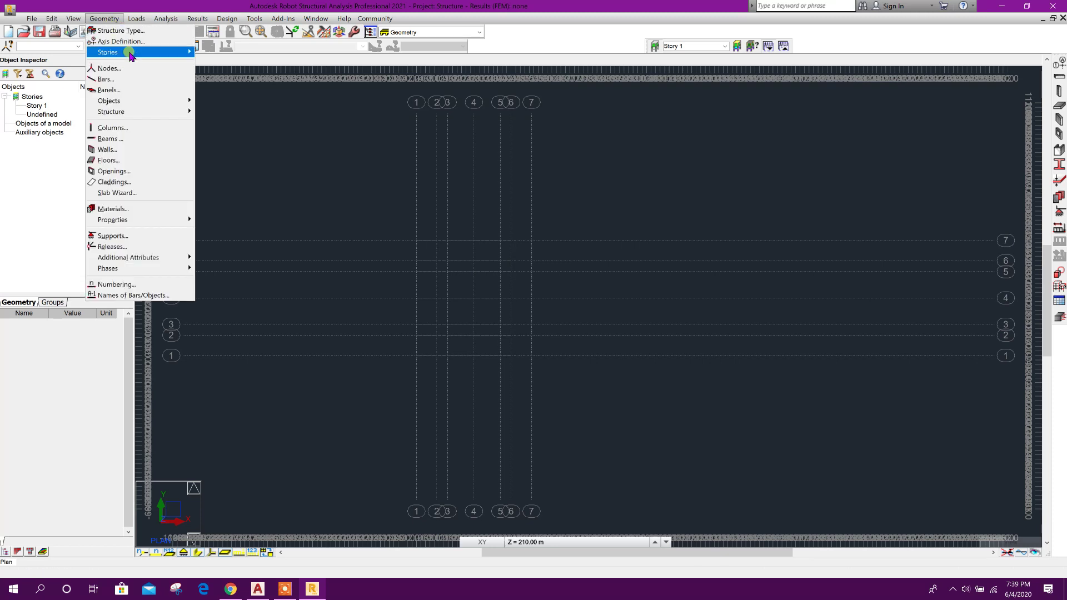
{"action": "mouse_move", "coordinate": [131, 52]}
{"action": "left_click", "coordinate": [214, 52]}
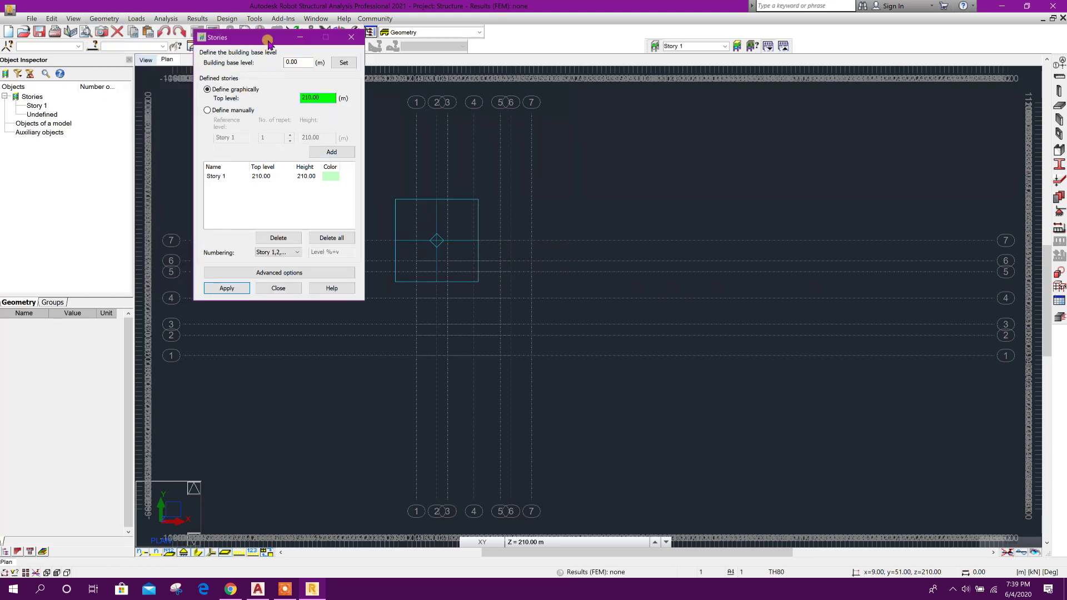
Step: Define storeys manually, replacing Story 1 with a 210 m storey plus fifty 12.7 m storeys
{"action": "left_click_drag", "start_coordinate": [268, 42], "coordinate": [504, 94]}
{"action": "left_click", "coordinate": [456, 162]}
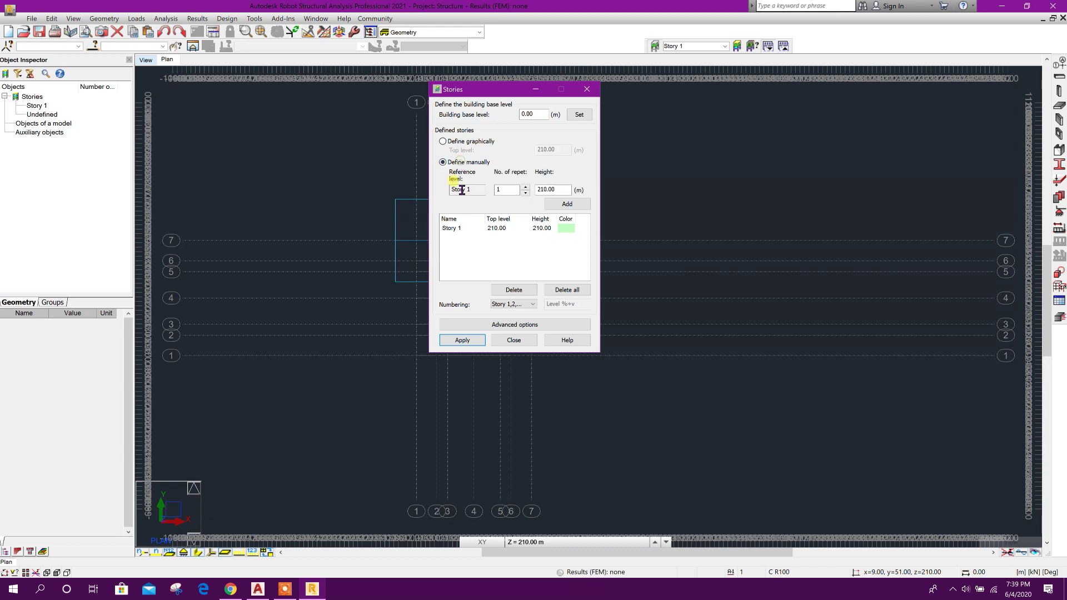
{"action": "left_click", "coordinate": [567, 290]}
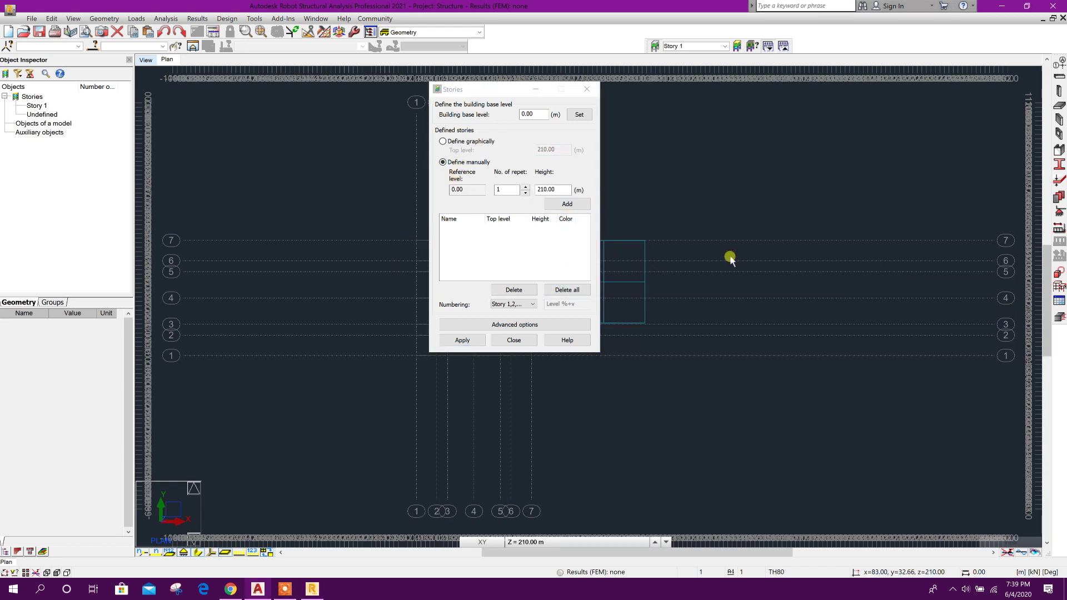
{"action": "double_click", "coordinate": [544, 189]}
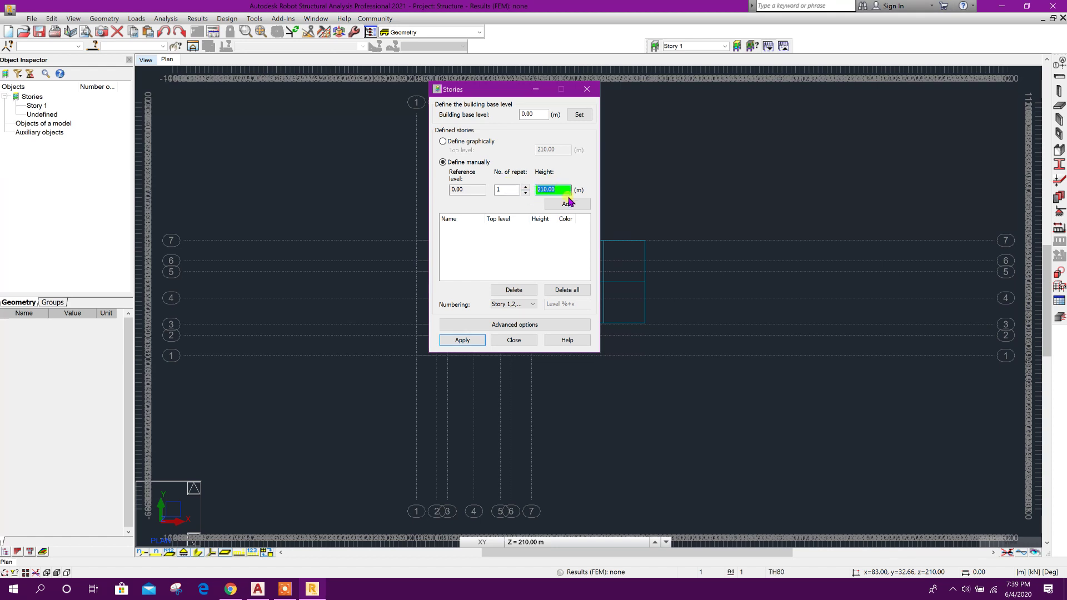
{"action": "left_click", "coordinate": [567, 205]}
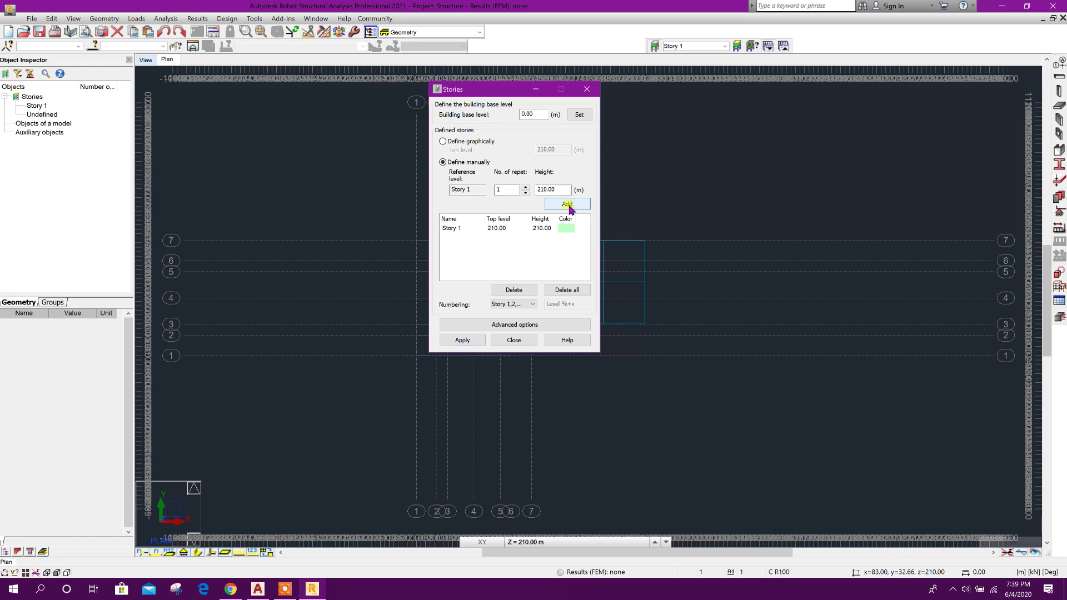
{"action": "double_click", "coordinate": [561, 190]}
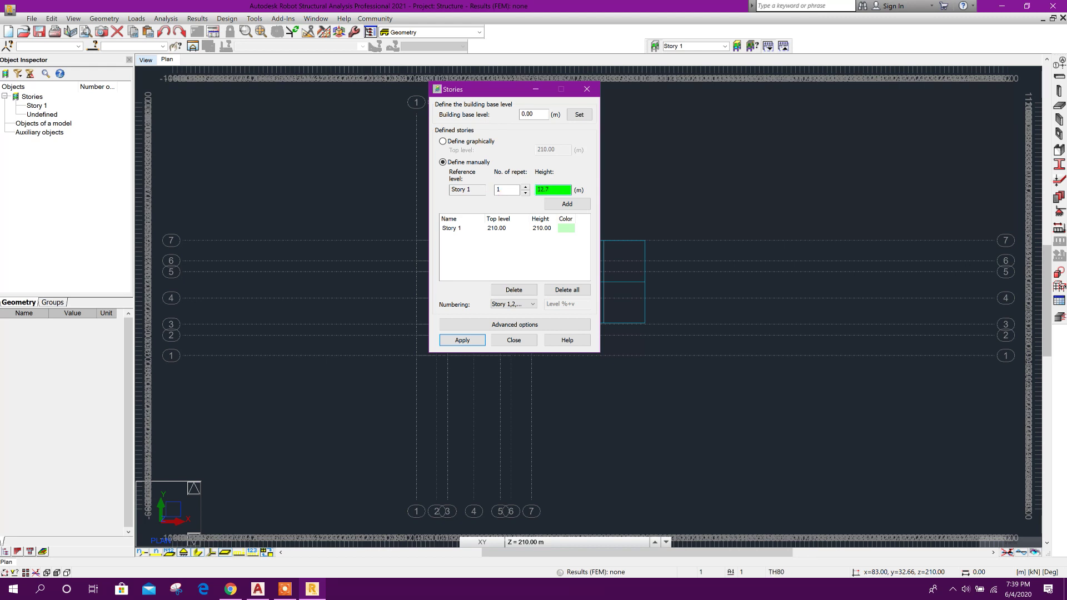
{"action": "left_click_drag", "start_coordinate": [507, 191], "coordinate": [487, 192]}
{"action": "left_click", "coordinate": [567, 204]}
Step: Add single 253 m and 252 m storeys and apply all 53 storeys
{"action": "double_click", "coordinate": [552, 189]}
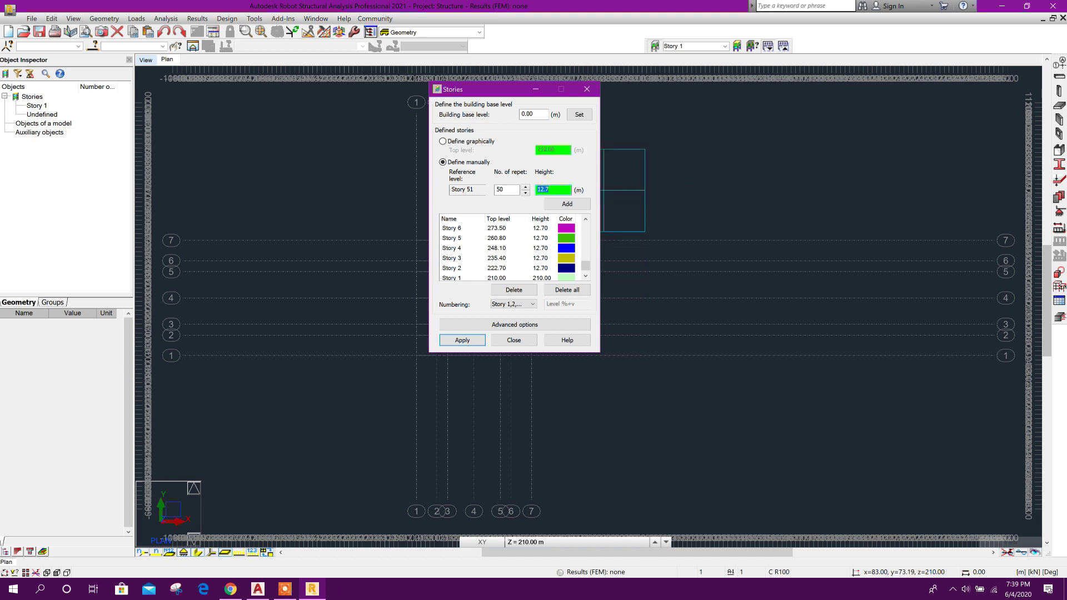
{"action": "key", "text": "alt+Tab"}
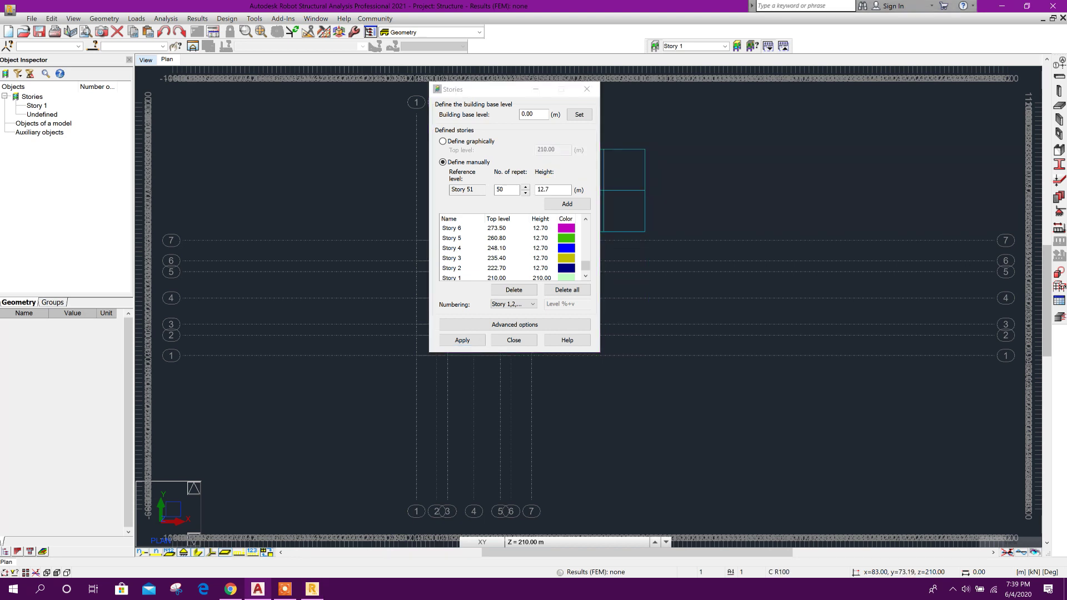
{"action": "left_click", "coordinate": [554, 189]}
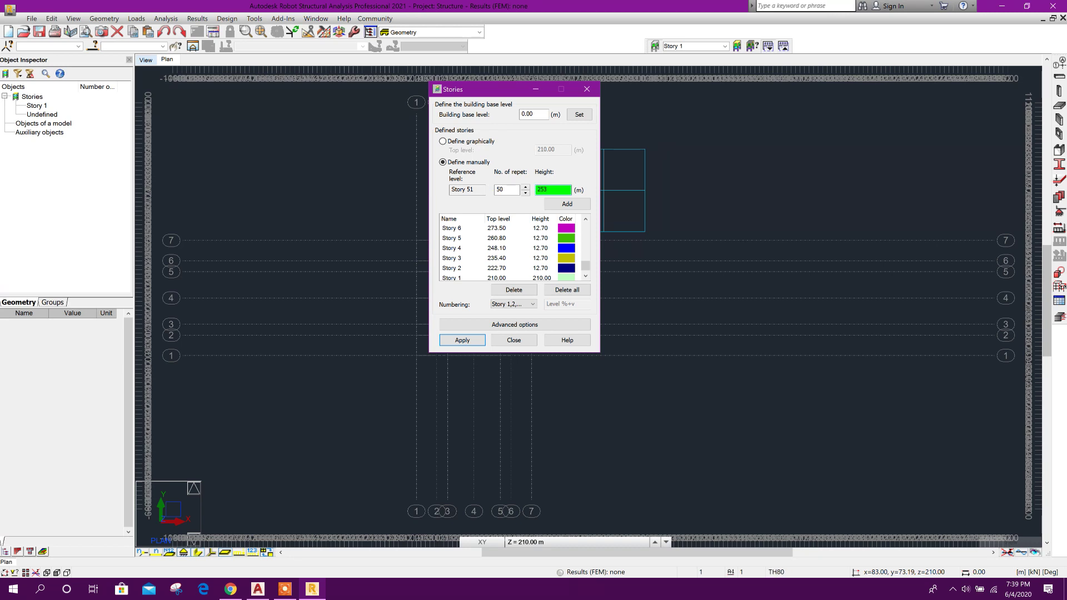
{"action": "double_click", "coordinate": [507, 189]}
{"action": "type", "text": "1"}
{"action": "left_click", "coordinate": [567, 204]}
{"action": "double_click", "coordinate": [538, 190]}
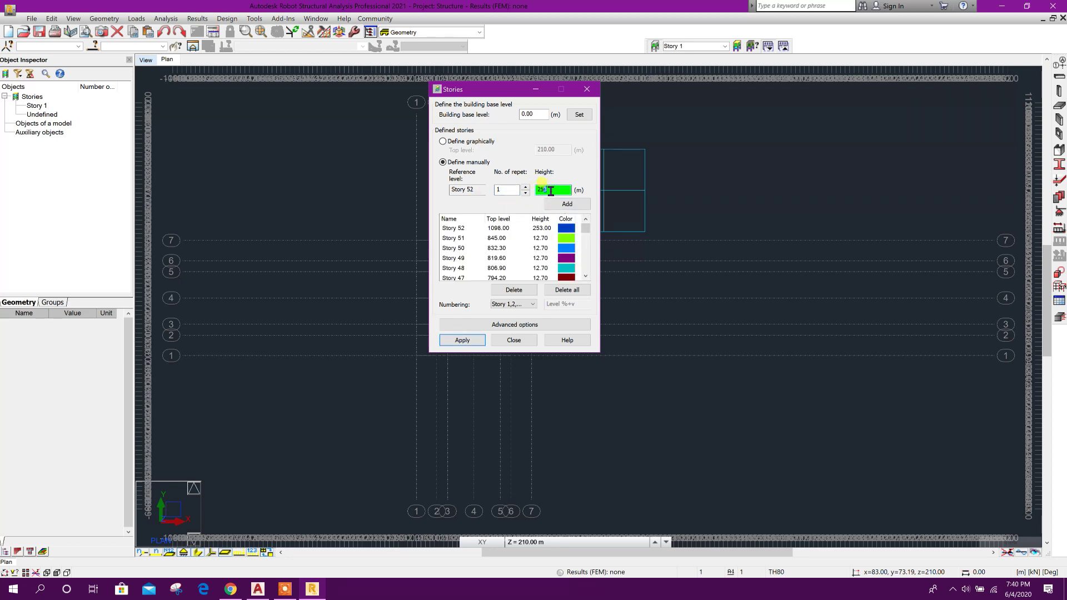
{"action": "left_click", "coordinate": [566, 204]}
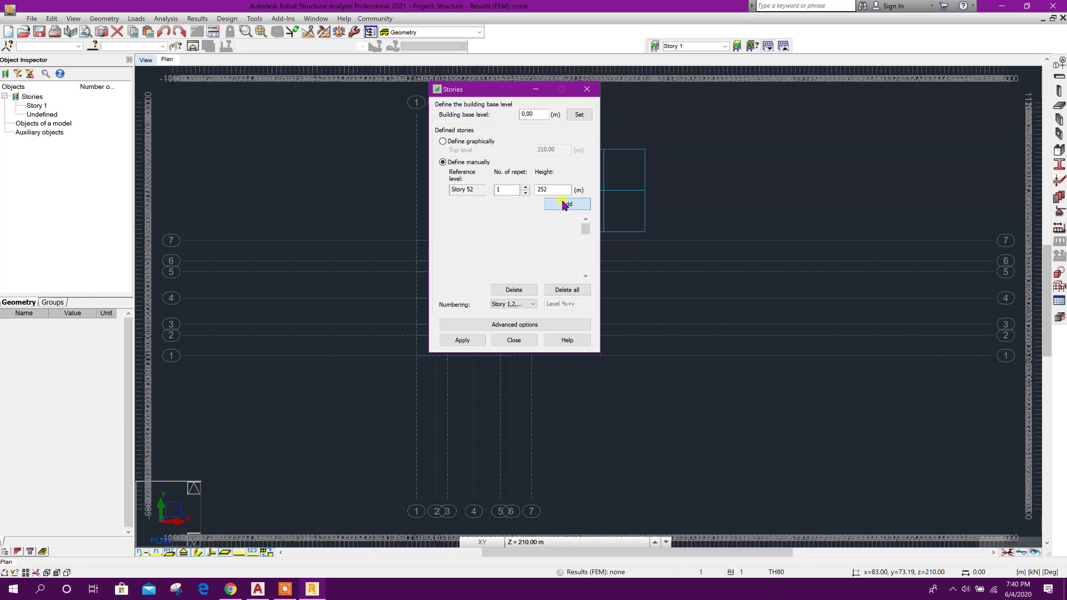
{"action": "left_click", "coordinate": [467, 340]}
{"action": "left_click", "coordinate": [510, 341]}
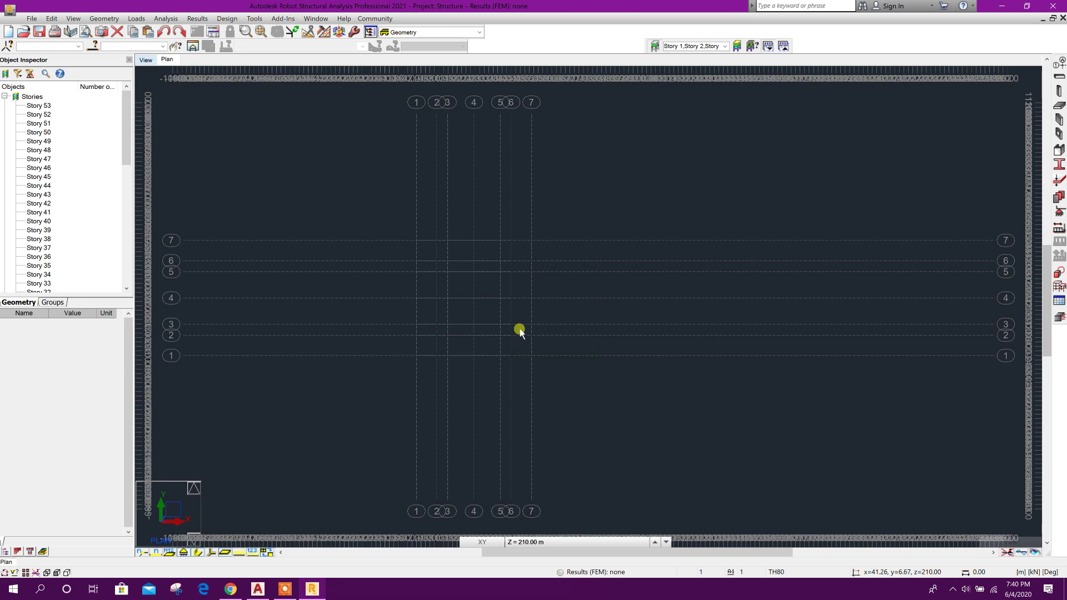
Step: Show the storeys in the XZ elevation view
{"action": "left_click", "coordinate": [145, 60]}
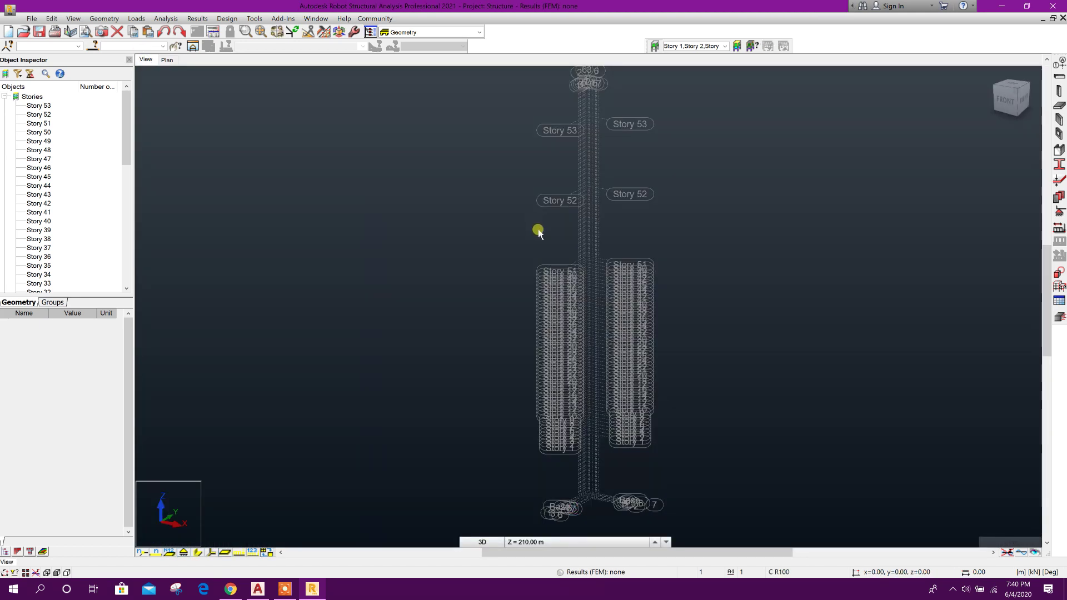
{"action": "left_click", "coordinate": [483, 542]}
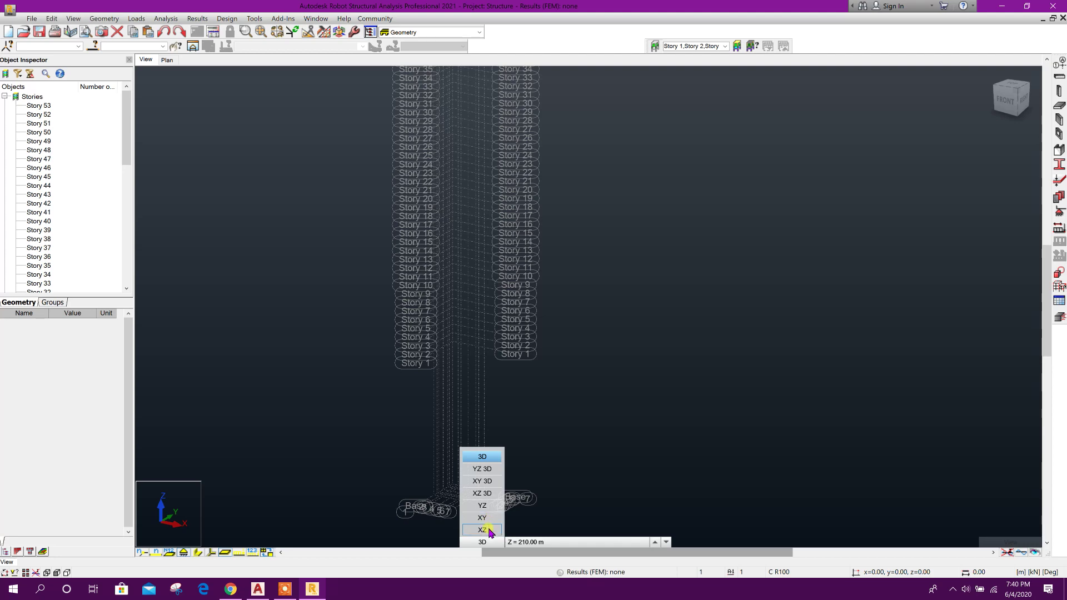
{"action": "left_click", "coordinate": [492, 532]}
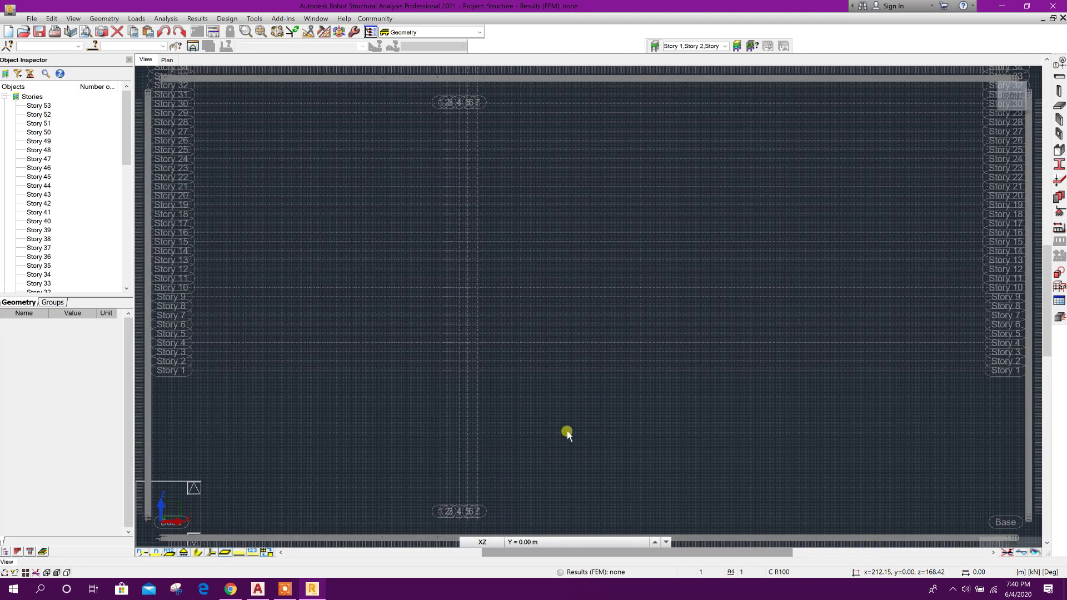
Step: Save the project as DUBAI CREEK TOWER
{"action": "left_click", "coordinate": [32, 19]}
{"action": "left_click", "coordinate": [55, 70]}
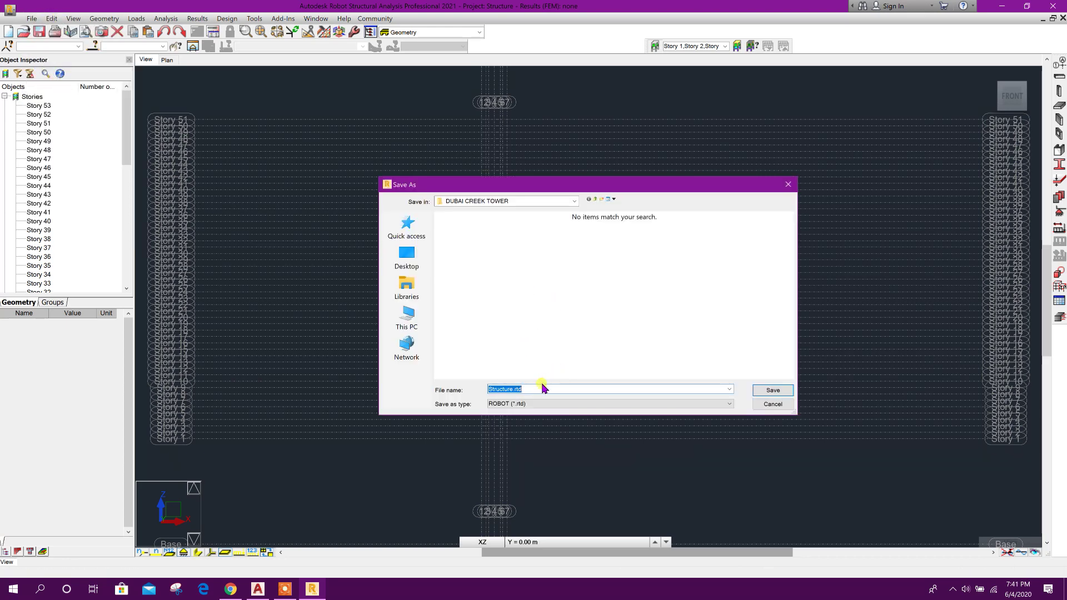
{"action": "type", "text": "DUBAI CREEK TOWER"}
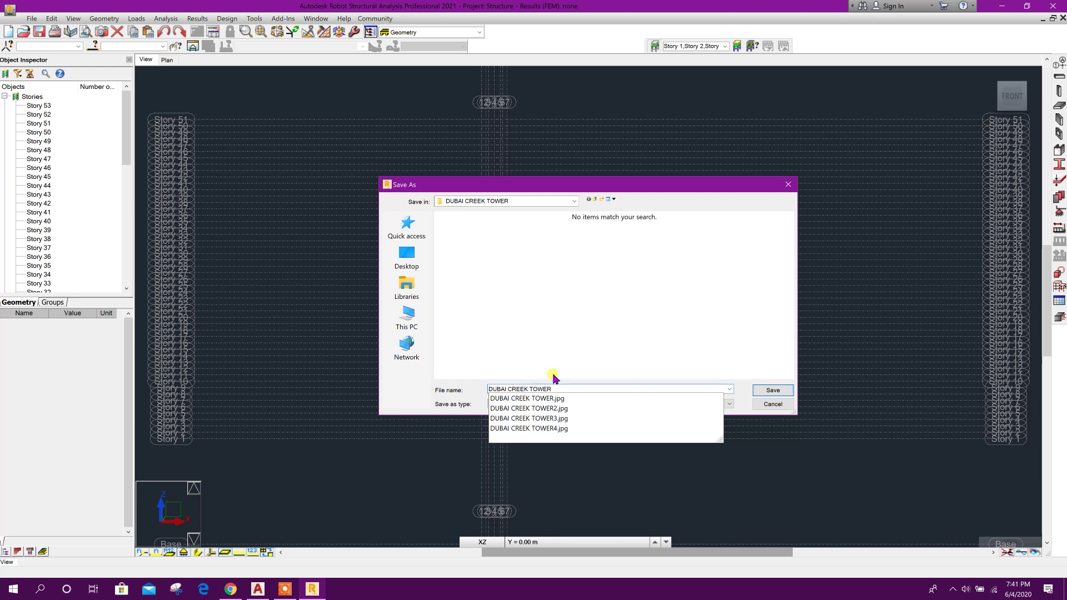
{"action": "left_click", "coordinate": [684, 328]}
{"action": "left_click", "coordinate": [768, 390]}
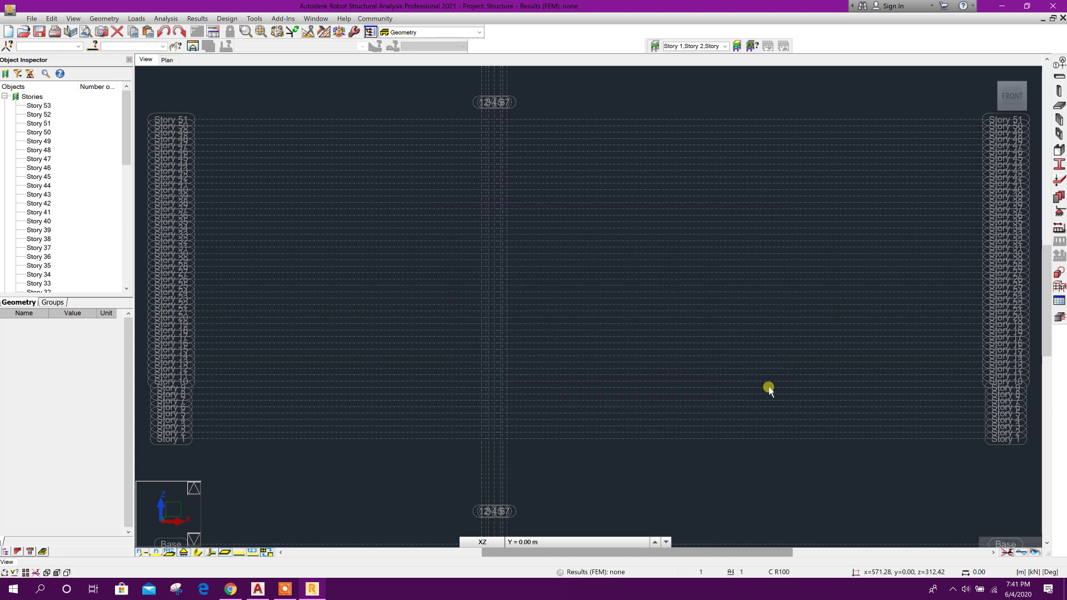
{"action": "left_click", "coordinate": [532, 544]}
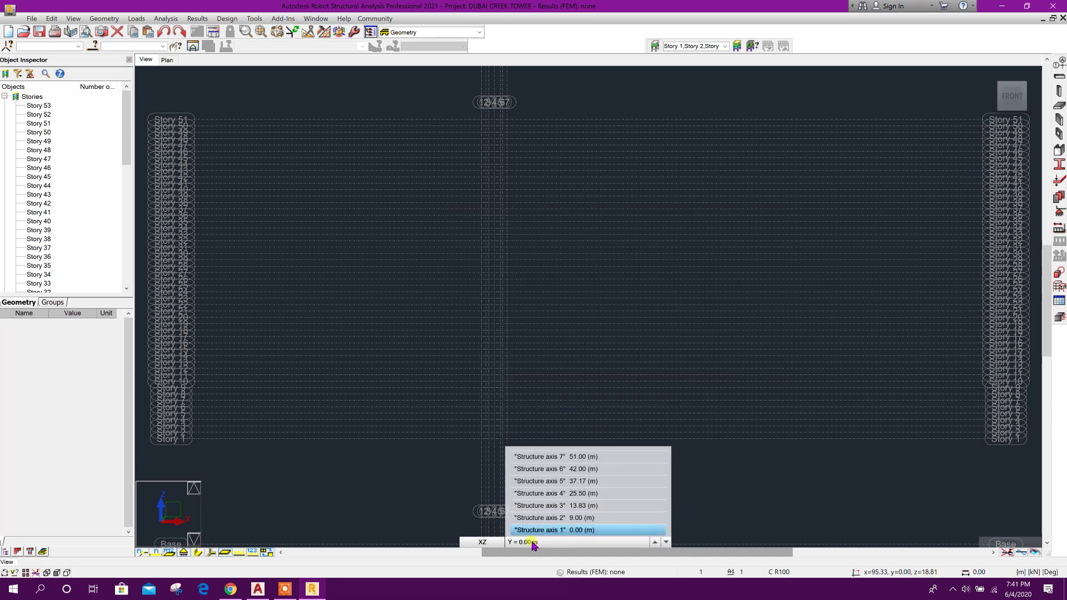
Step: Set the elevation to axis 4 (Y = 25.50 m) and enable the Edit and Objects toolbars
{"action": "left_click", "coordinate": [571, 494]}
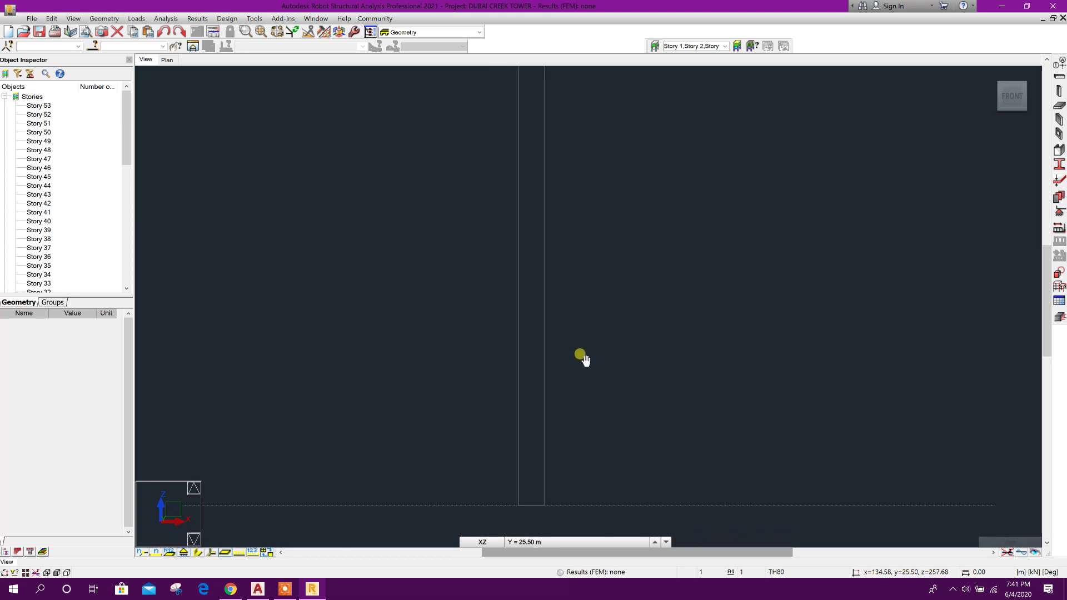
{"action": "left_click", "coordinate": [255, 19]}
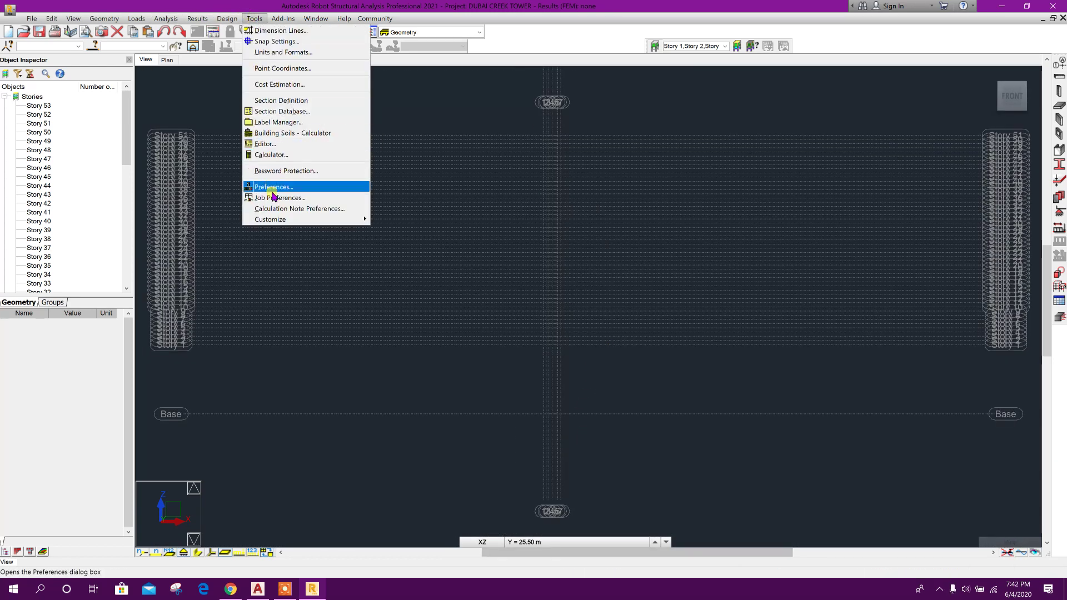
{"action": "mouse_move", "coordinate": [278, 218]}
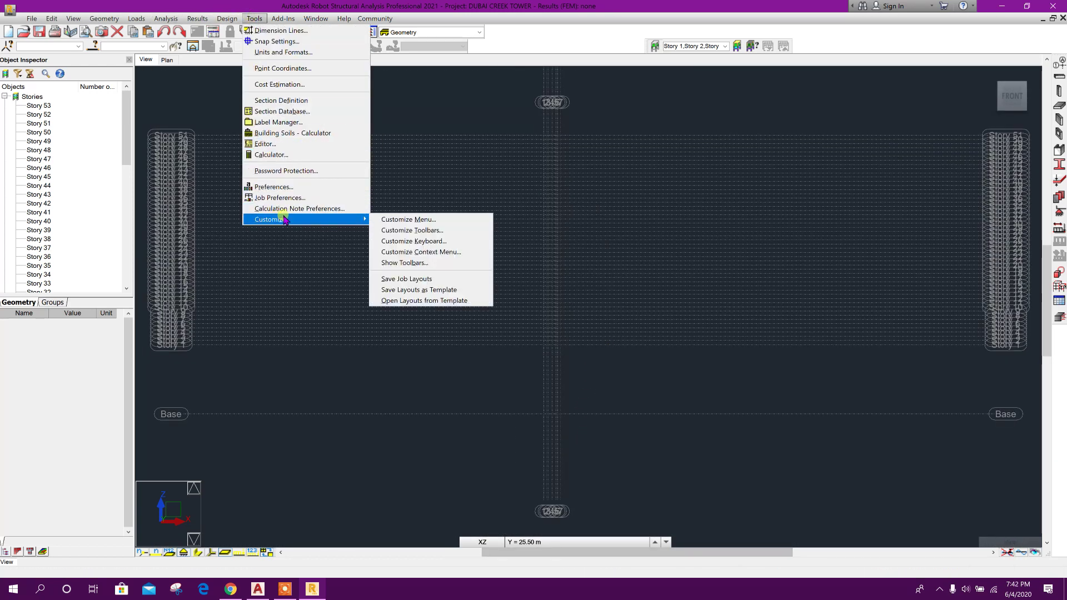
{"action": "left_click", "coordinate": [407, 269]}
{"action": "left_click", "coordinate": [469, 249]}
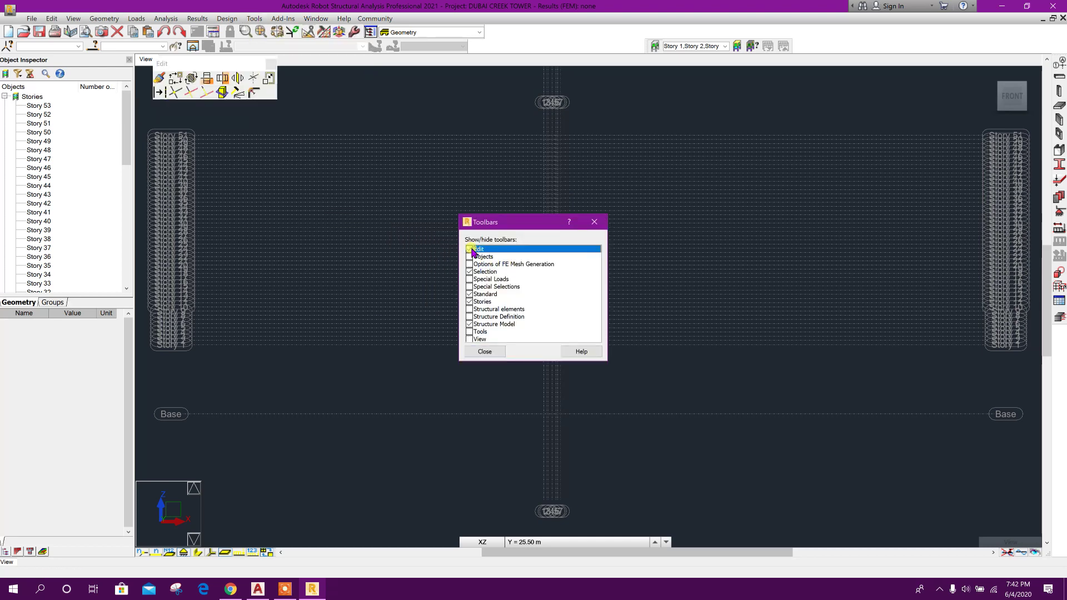
{"action": "left_click", "coordinate": [470, 256]}
{"action": "left_click", "coordinate": [483, 350]}
Step: Dock the Edit and Objects toolbars in the top toolbar row
{"action": "left_click_drag", "start_coordinate": [199, 62], "coordinate": [531, 32]}
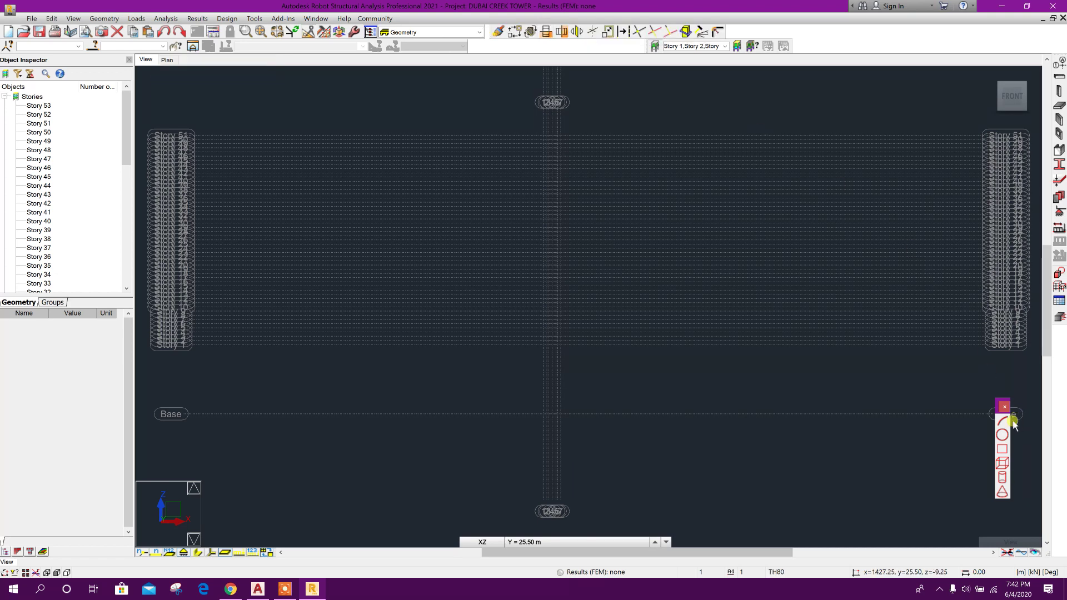
{"action": "left_click_drag", "start_coordinate": [1000, 403], "coordinate": [828, 234]}
{"action": "left_click_drag", "start_coordinate": [752, 28], "coordinate": [739, 31]}
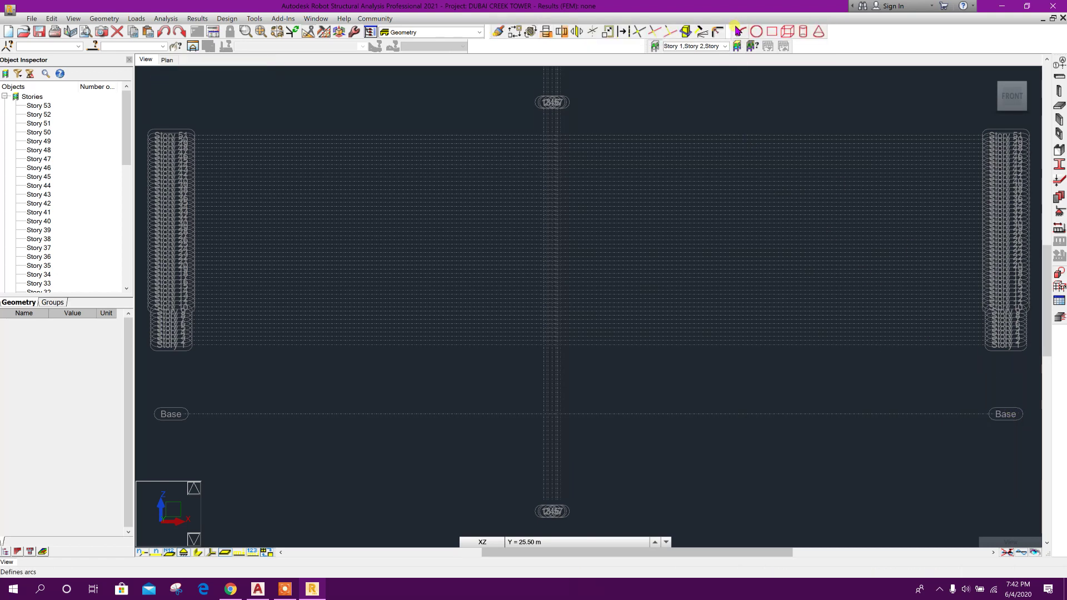
Step: Draw a vertical polyline on the tower axis from Base to Story 1 and select it
{"action": "left_click", "coordinate": [104, 18]}
{"action": "mouse_move", "coordinate": [122, 58]}
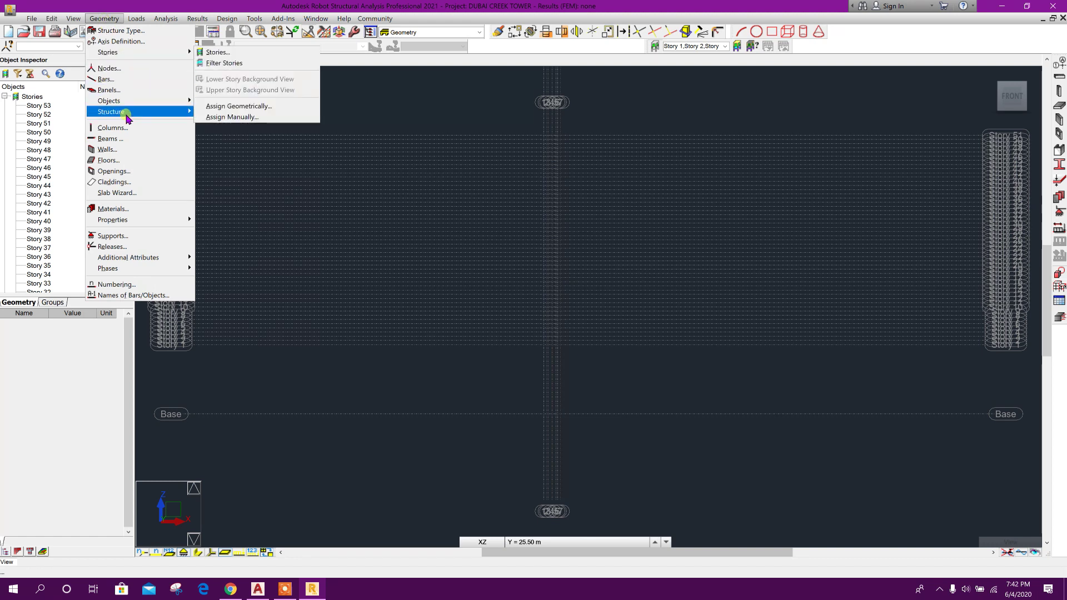
{"action": "mouse_move", "coordinate": [144, 102]}
{"action": "left_click", "coordinate": [235, 101]}
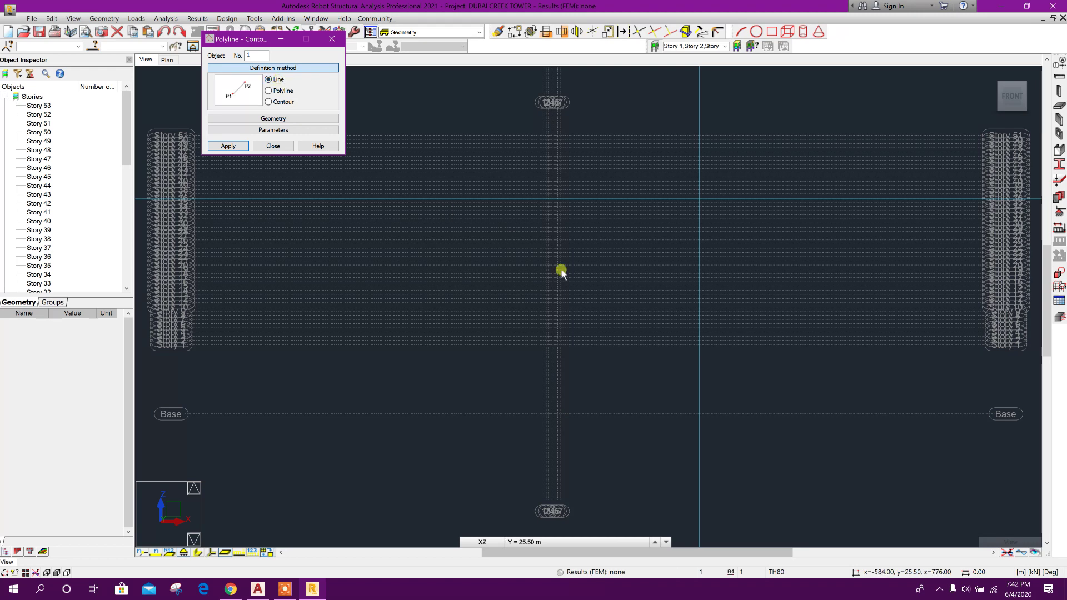
{"action": "scroll", "coordinate": [548, 414], "scroll_direction": "up", "scroll_amount": 4}
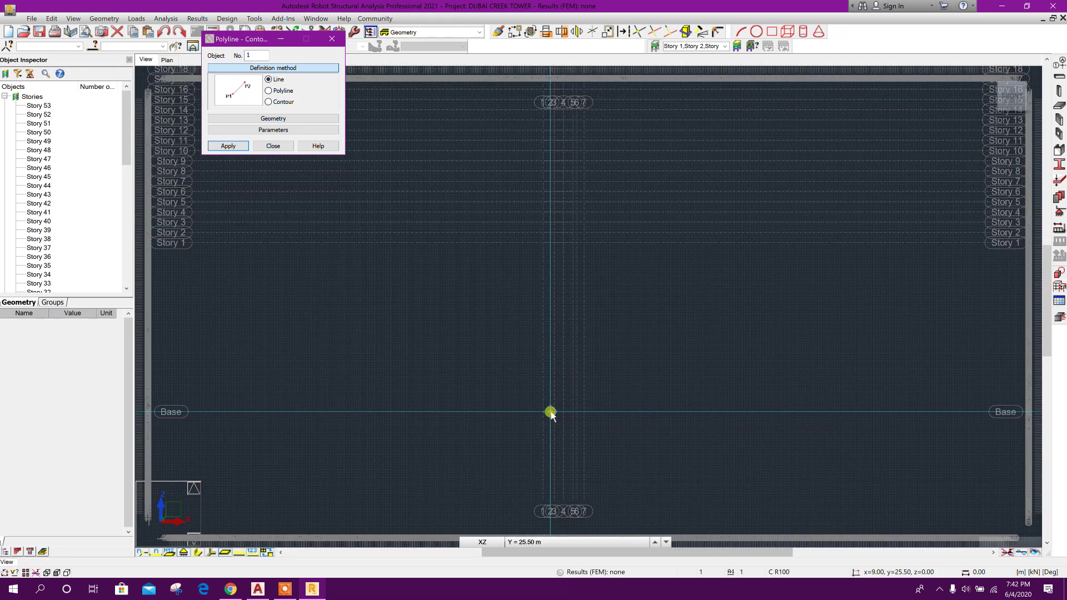
{"action": "scroll", "coordinate": [550, 246], "scroll_direction": "up", "scroll_amount": 2}
{"action": "left_click", "coordinate": [549, 242]}
{"action": "left_click", "coordinate": [550, 243]}
{"action": "left_click", "coordinate": [551, 230]}
{"action": "left_click", "coordinate": [273, 145]}
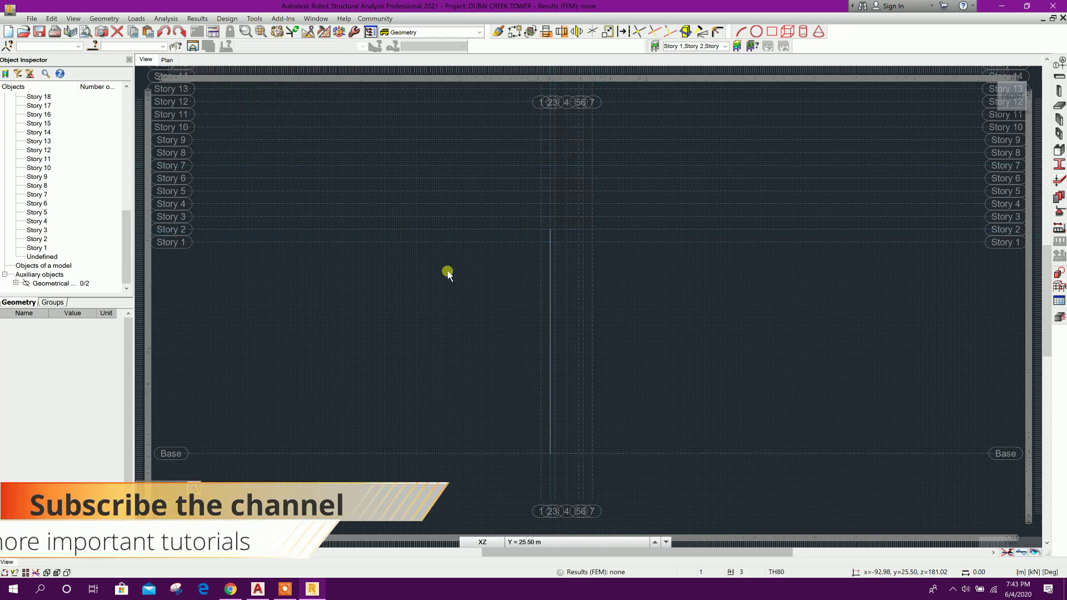
{"action": "left_click", "coordinate": [552, 238]}
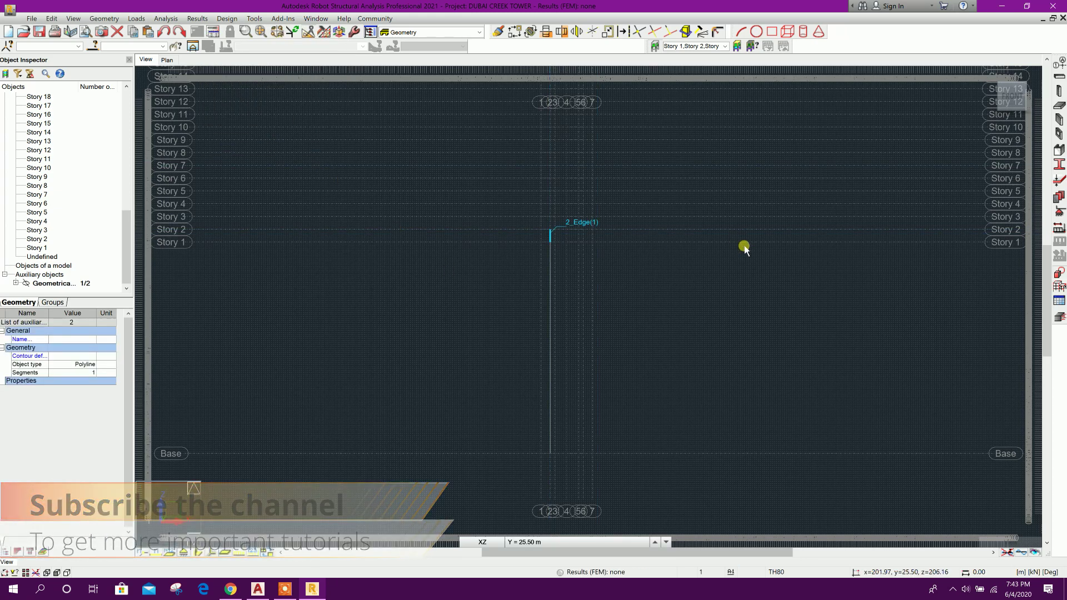
{"action": "left_click", "coordinate": [515, 31]}
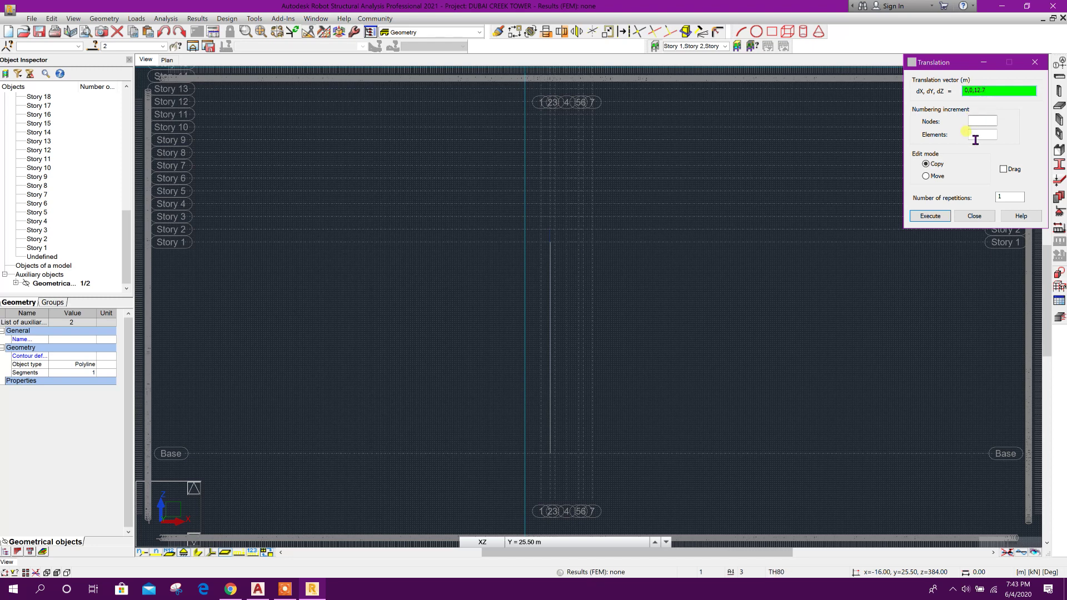
Step: Copy the vertical line 50 times upward using a 0,0,12.7 translation vector
{"action": "left_click", "coordinate": [1009, 197]}
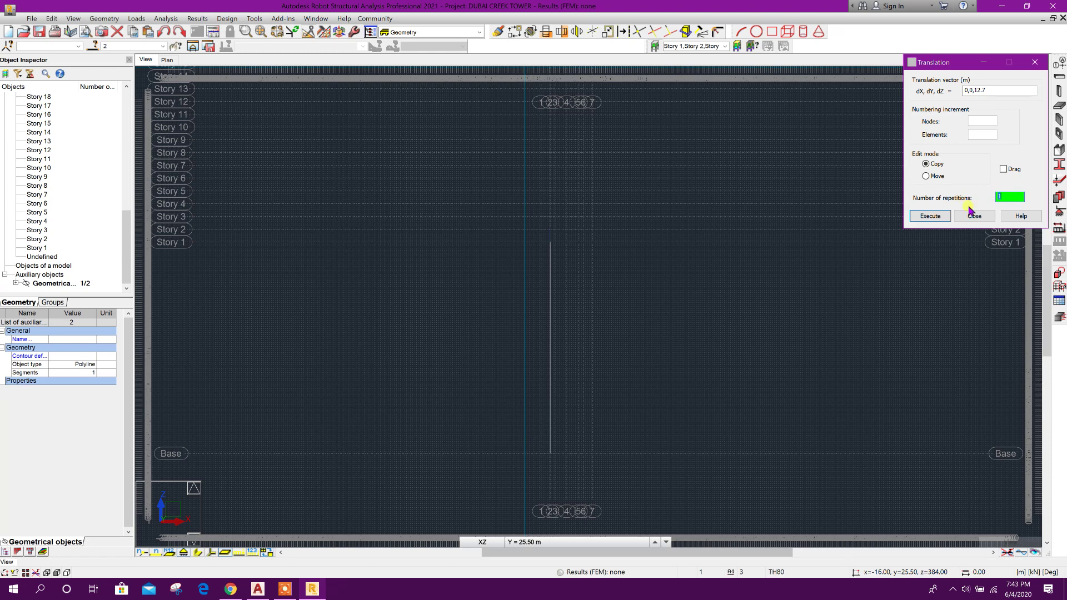
{"action": "left_click", "coordinate": [938, 217]}
{"action": "left_click", "coordinate": [973, 217]}
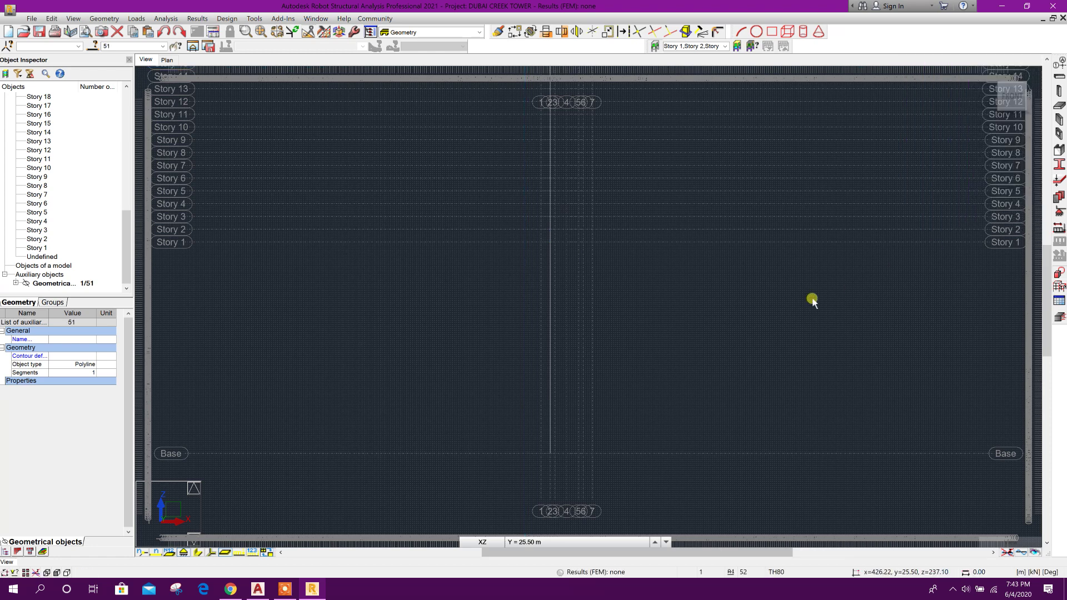
Step: Draw a 20-edge Begin-Middle-End arc through Story 51, Story 52 and Story 53
{"action": "left_click", "coordinate": [742, 33]}
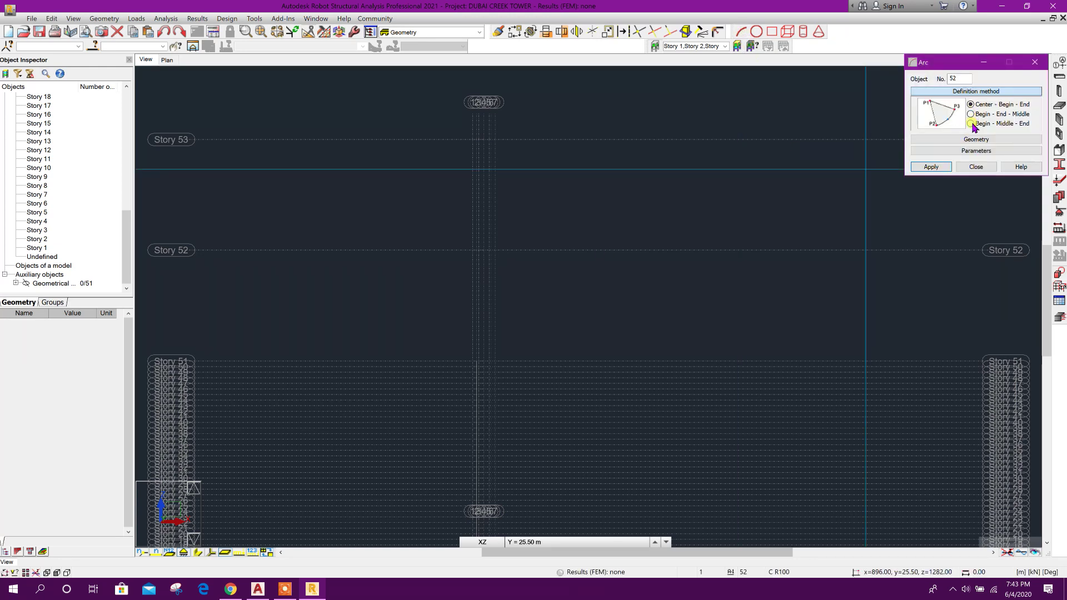
{"action": "left_click", "coordinate": [967, 151]}
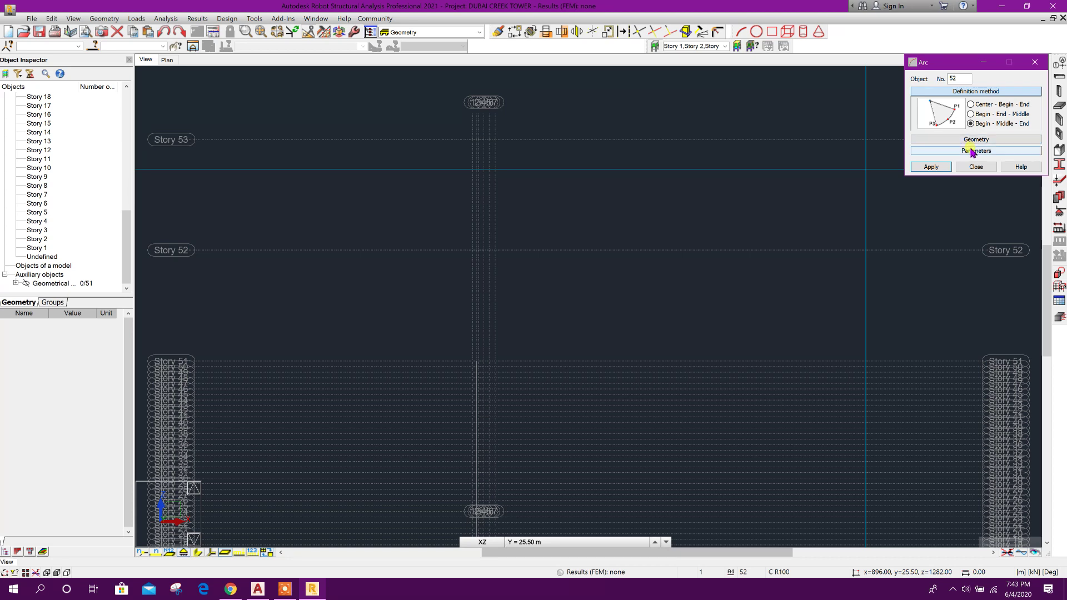
{"action": "left_click", "coordinate": [928, 162]}
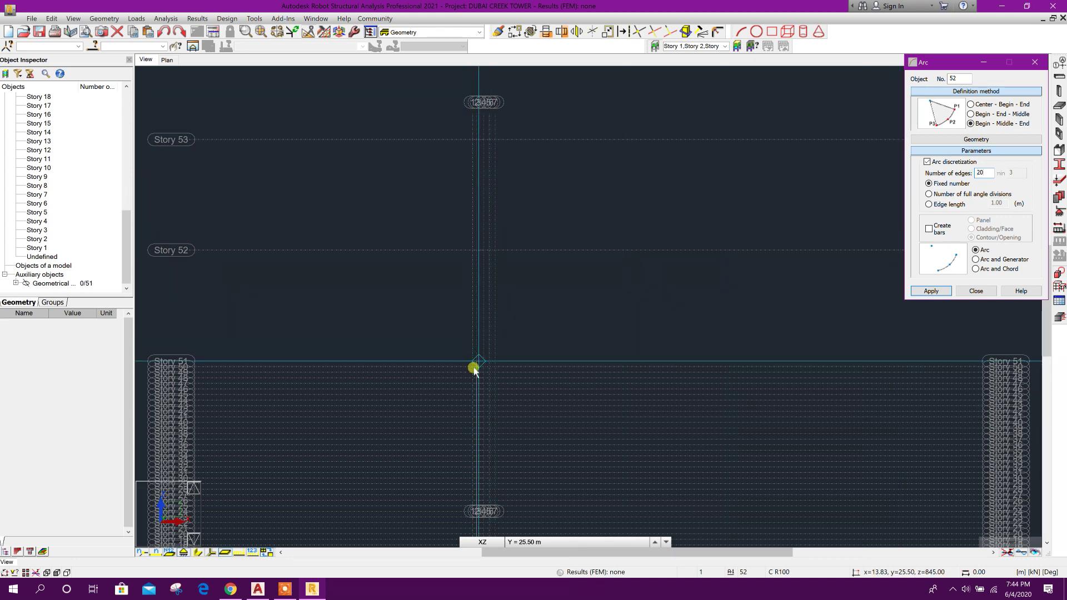
{"action": "scroll", "coordinate": [477, 362], "scroll_direction": "up", "scroll_amount": 3}
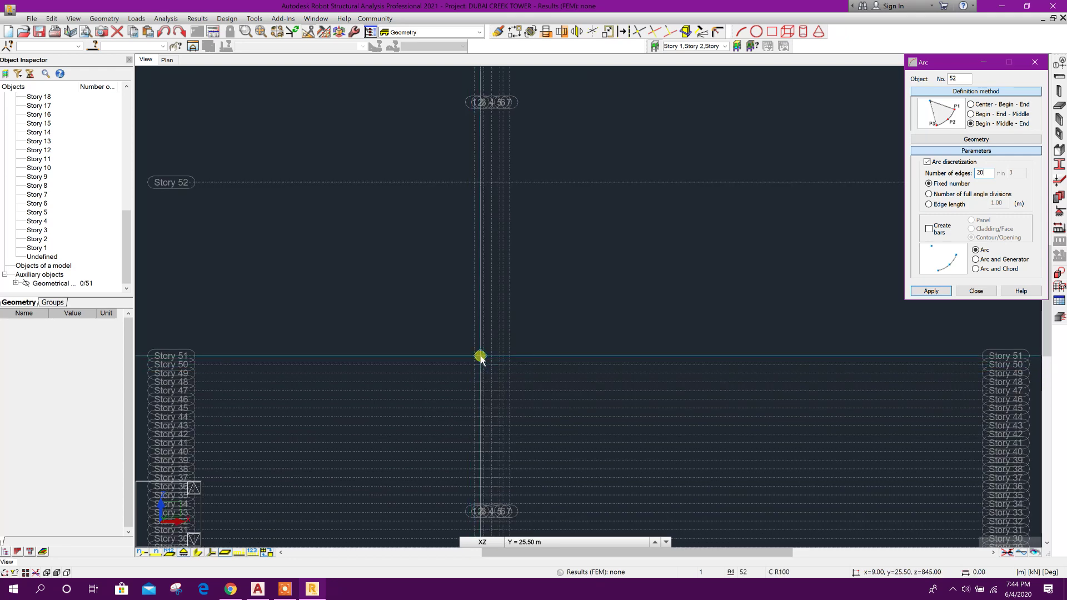
{"action": "left_click", "coordinate": [477, 360]}
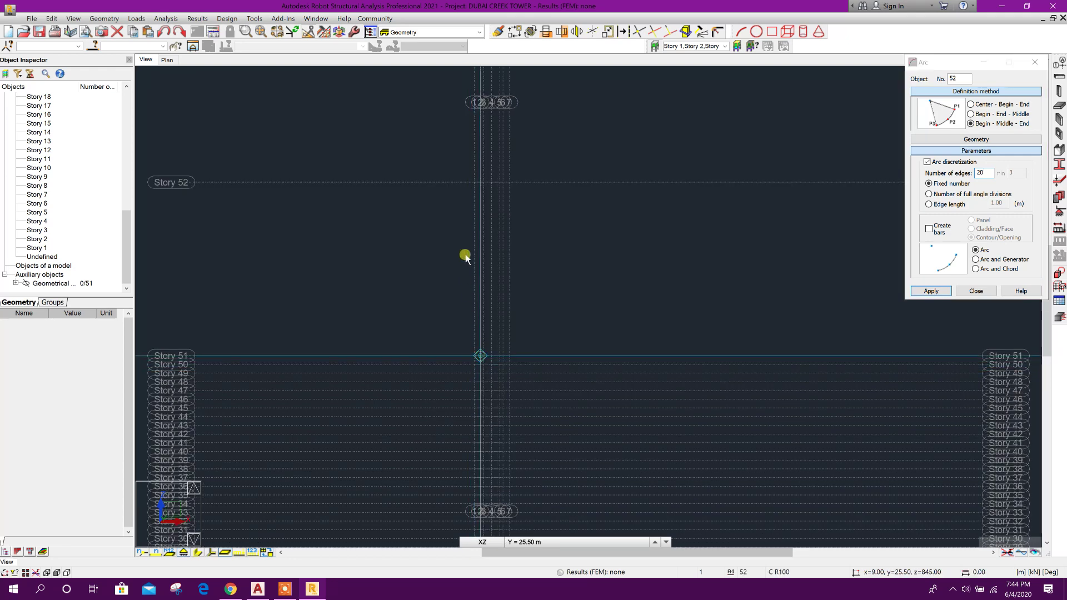
{"action": "left_click", "coordinate": [475, 183]}
{"action": "middle_click_drag", "start_coordinate": [543, 127], "coordinate": [524, 281]}
{"action": "left_click", "coordinate": [473, 164]}
{"action": "left_click", "coordinate": [974, 292]}
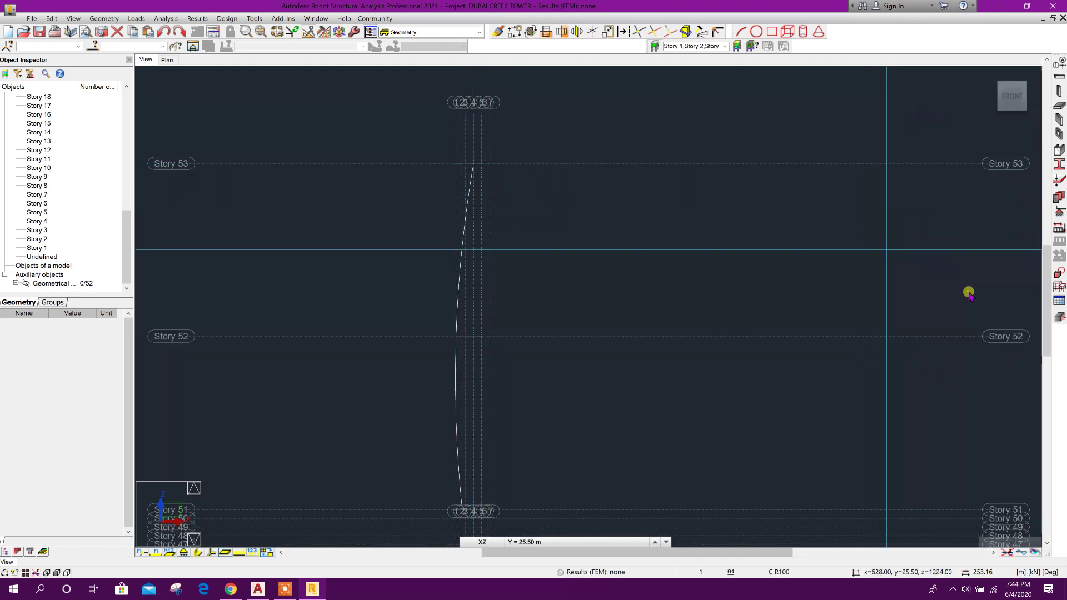
Step: Window-select all 52 line and arc profile objects
{"action": "scroll", "coordinate": [504, 225], "scroll_direction": "down", "scroll_amount": 3}
{"action": "middle_click_drag", "start_coordinate": [643, 262], "coordinate": [641, 268]}
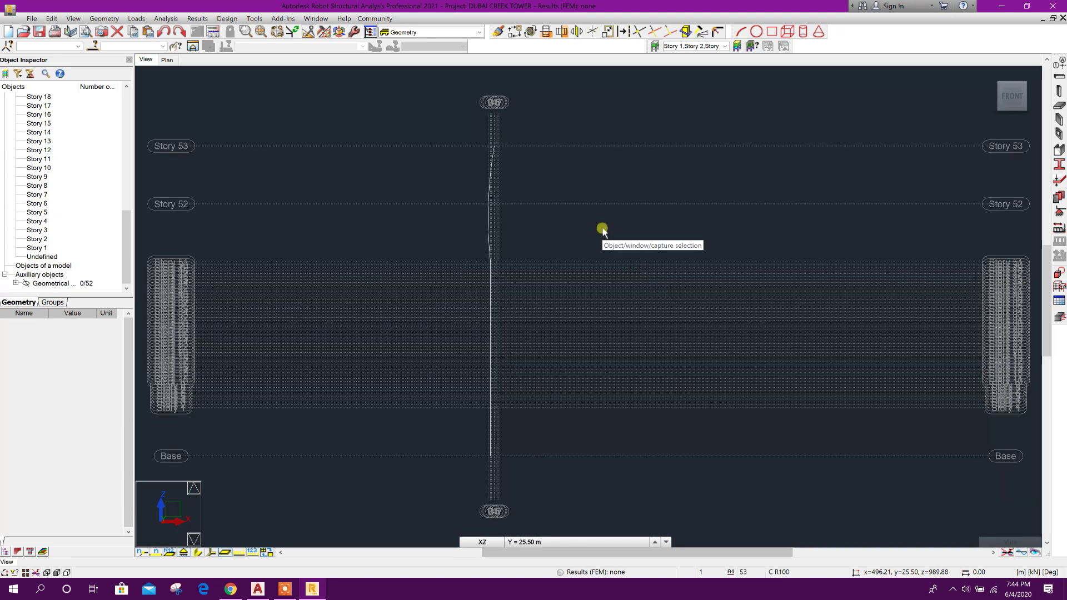
{"action": "middle_click_drag", "start_coordinate": [584, 219], "coordinate": [574, 208]}
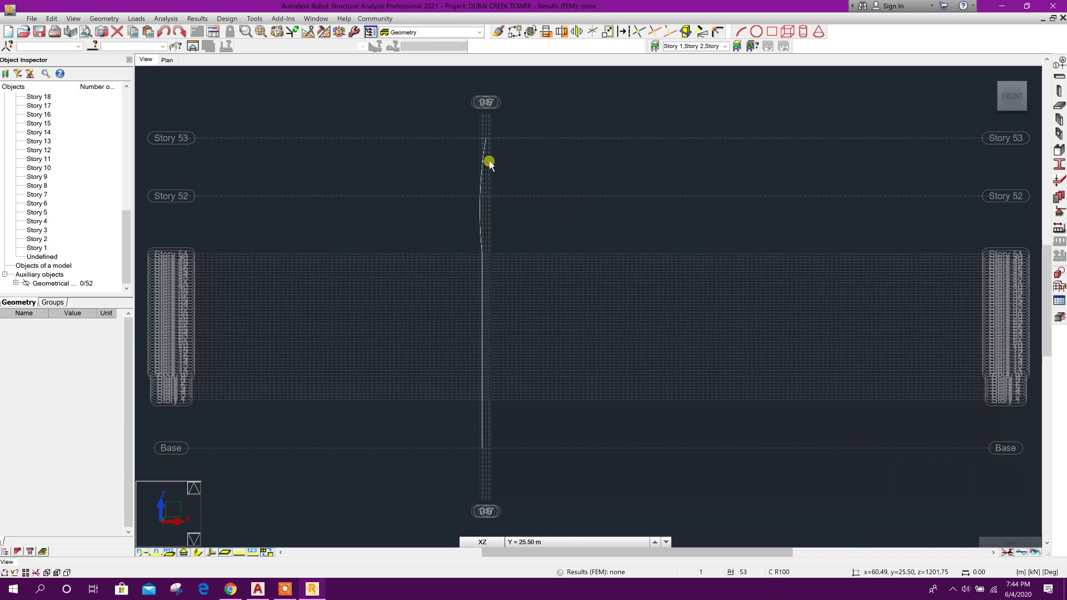
{"action": "left_click_drag", "start_coordinate": [433, 145], "coordinate": [512, 493]}
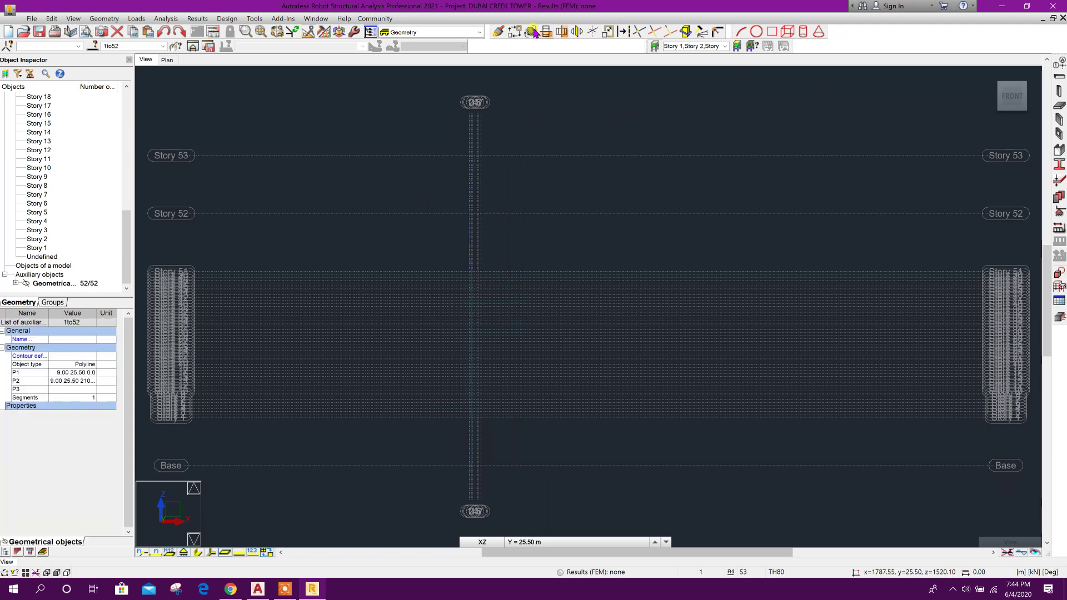
Step: Start a revolve of the arc profile about a vertical axis picked from Base to Story 1
{"action": "left_click", "coordinate": [104, 19]}
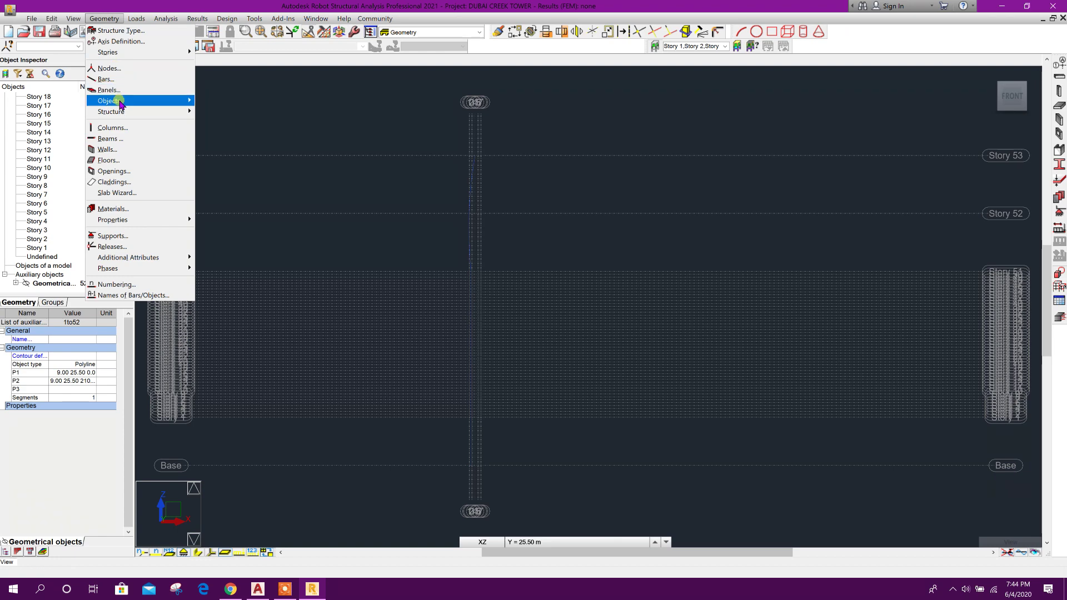
{"action": "mouse_move", "coordinate": [121, 113]}
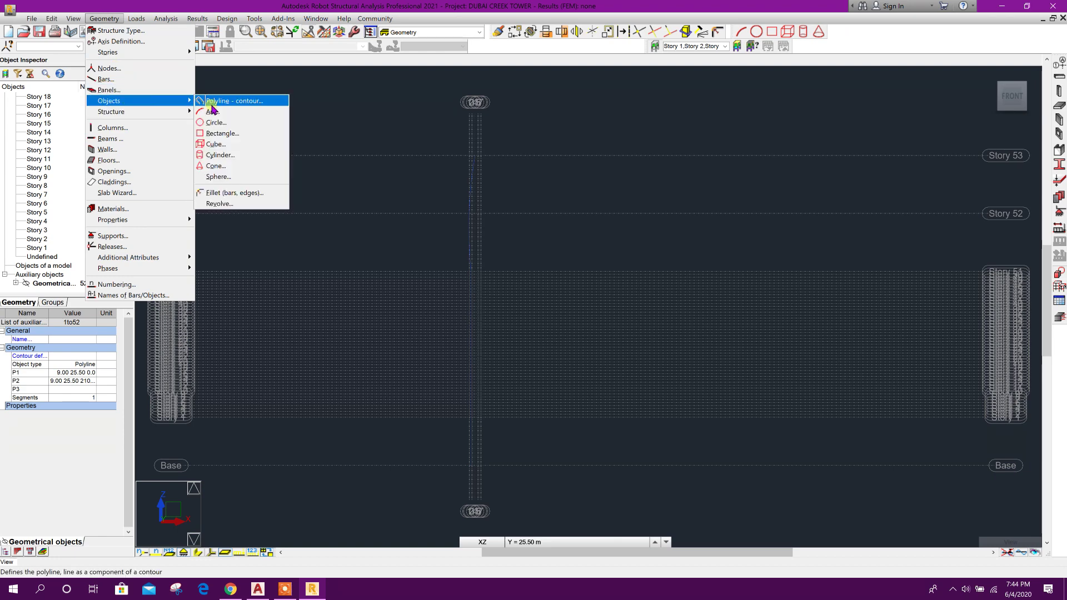
{"action": "left_click", "coordinate": [220, 204]}
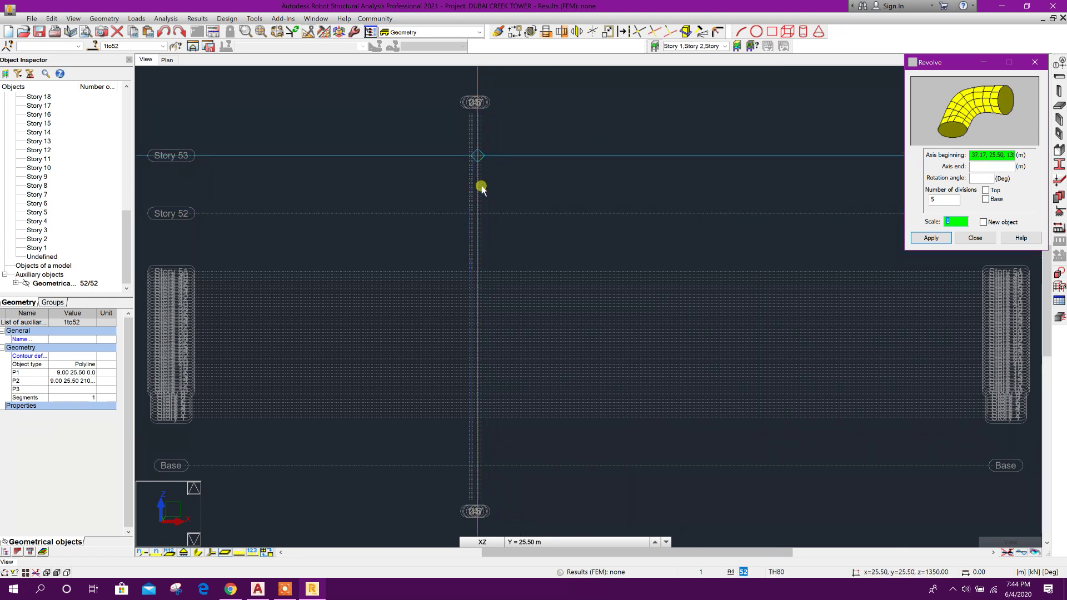
{"action": "scroll", "coordinate": [479, 475], "scroll_direction": "up", "scroll_amount": 1}
{"action": "scroll", "coordinate": [472, 472], "scroll_direction": "up", "scroll_amount": 2}
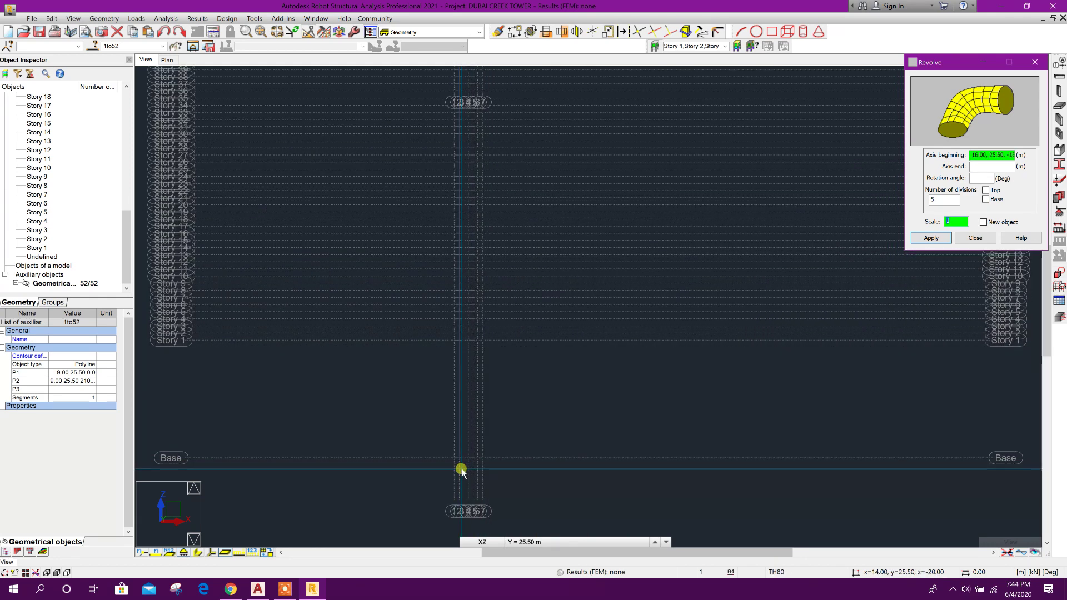
{"action": "left_click", "coordinate": [470, 455]}
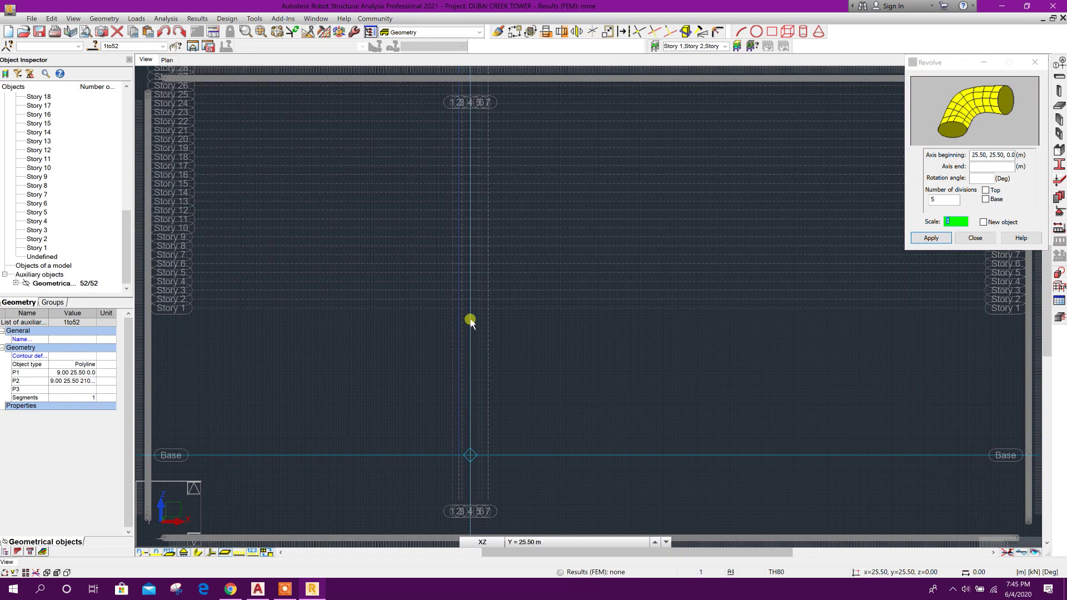
{"action": "left_click", "coordinate": [470, 309]}
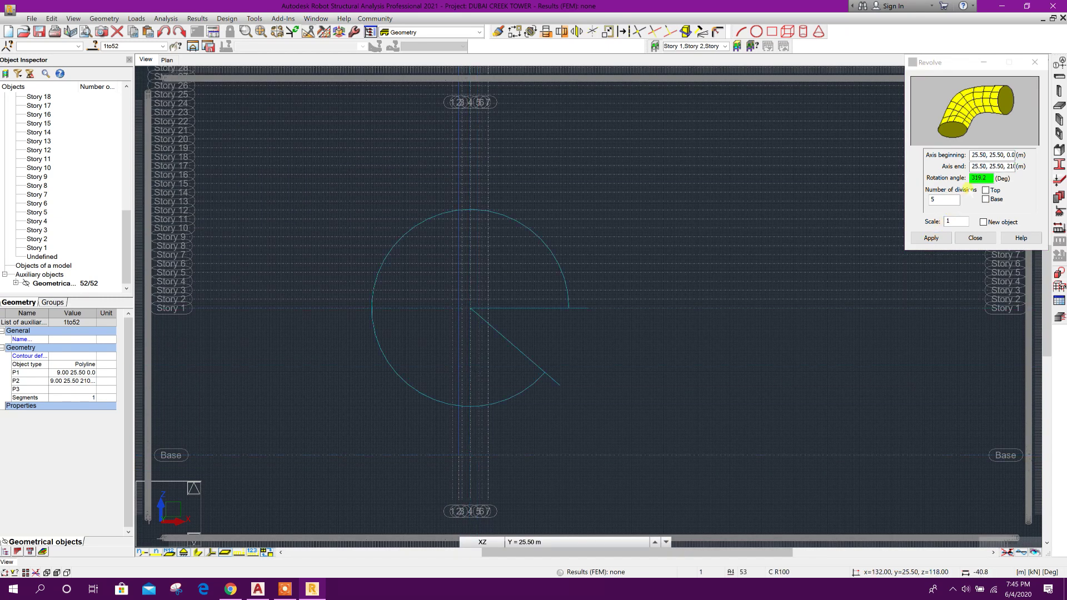
Step: Revolve the profile 360° in 40 divisions and accept the full-revolution warning
{"action": "left_click", "coordinate": [986, 178]}
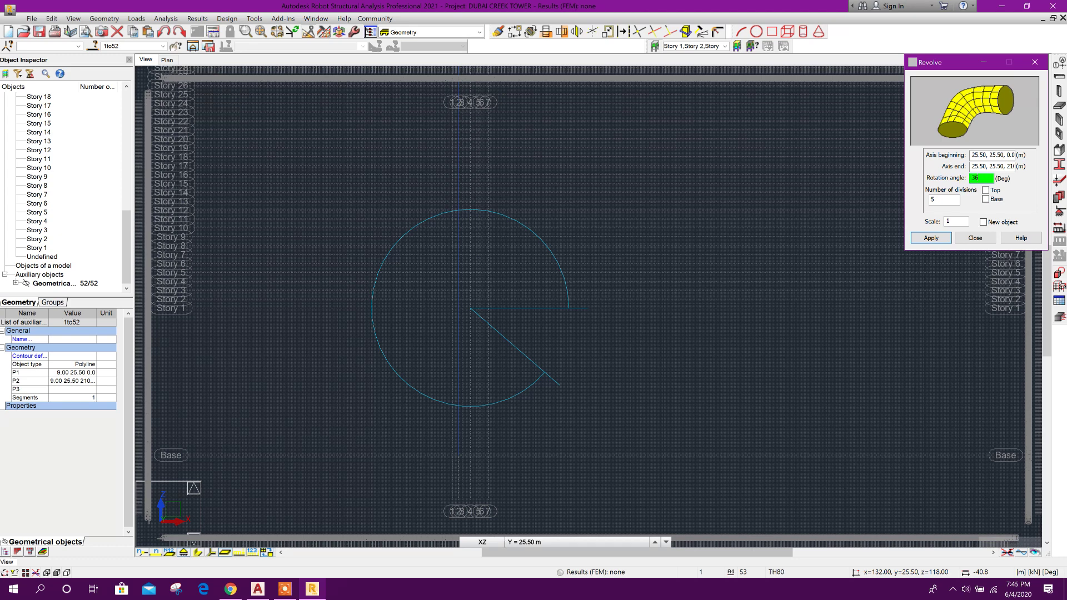
{"action": "left_click", "coordinate": [952, 200]}
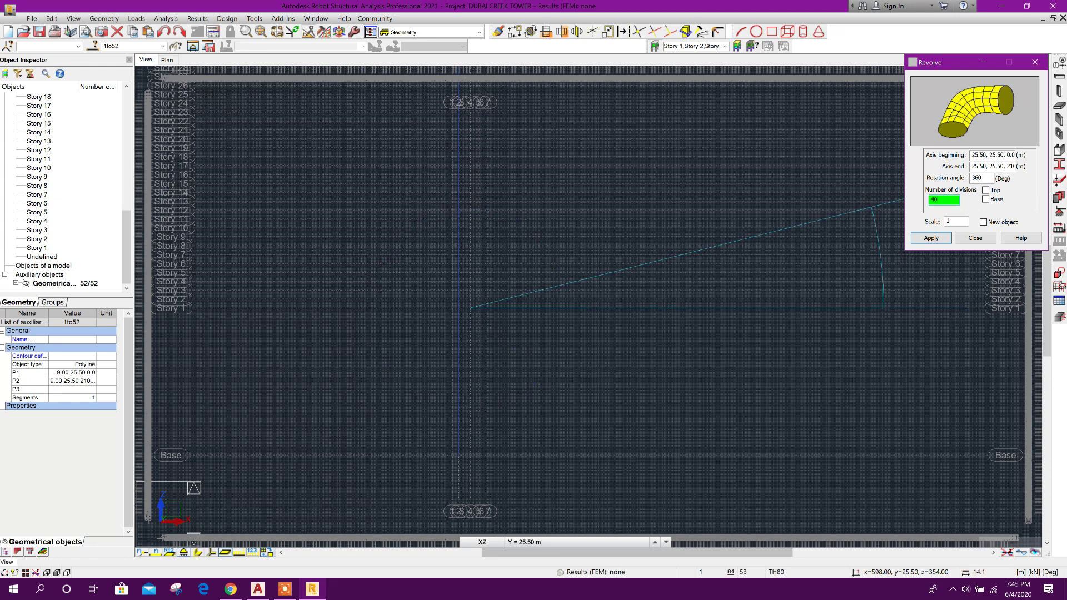
{"action": "left_click", "coordinate": [930, 238]}
{"action": "left_click", "coordinate": [984, 196]}
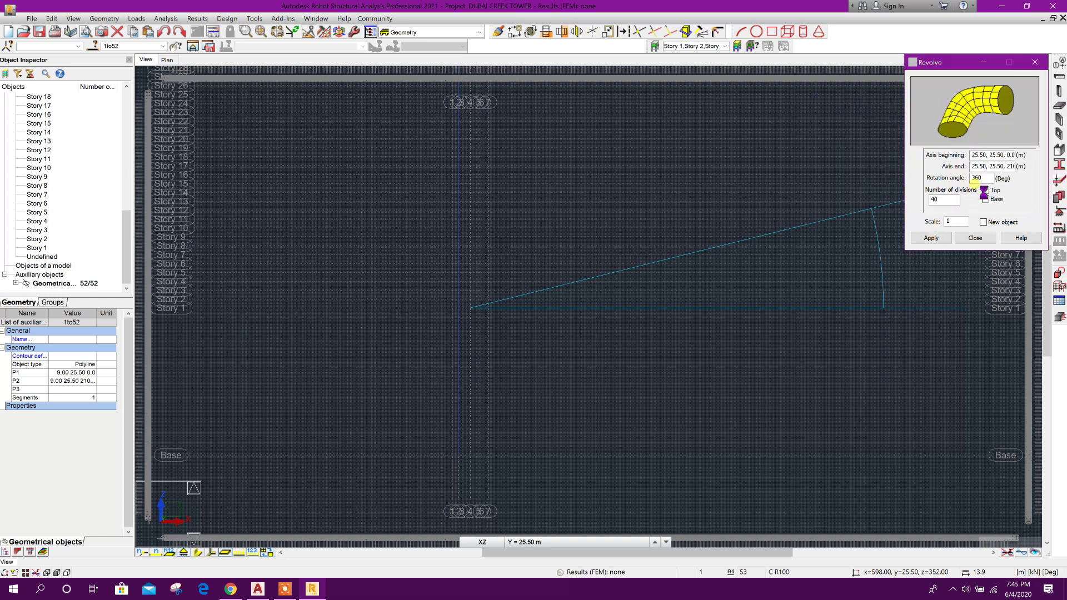
{"action": "left_click", "coordinate": [975, 238]}
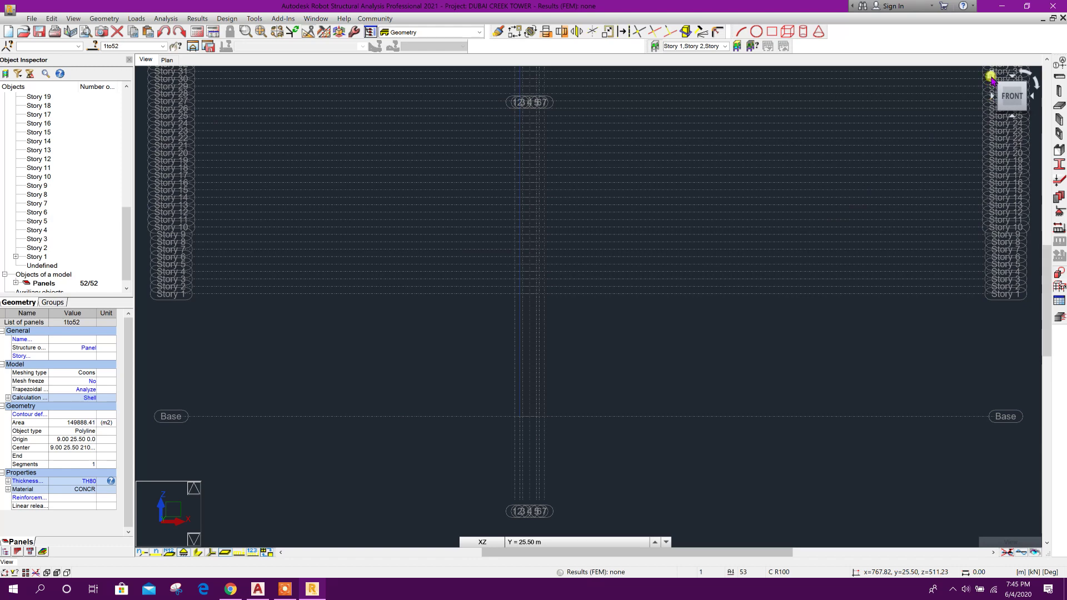
Step: Return to the home 3D view, deselect the new panels, and orbit to frame the whole tower
{"action": "left_click", "coordinate": [992, 77]}
{"action": "scroll", "coordinate": [534, 221], "scroll_direction": "down", "scroll_amount": 2}
{"action": "left_click", "coordinate": [706, 221]}
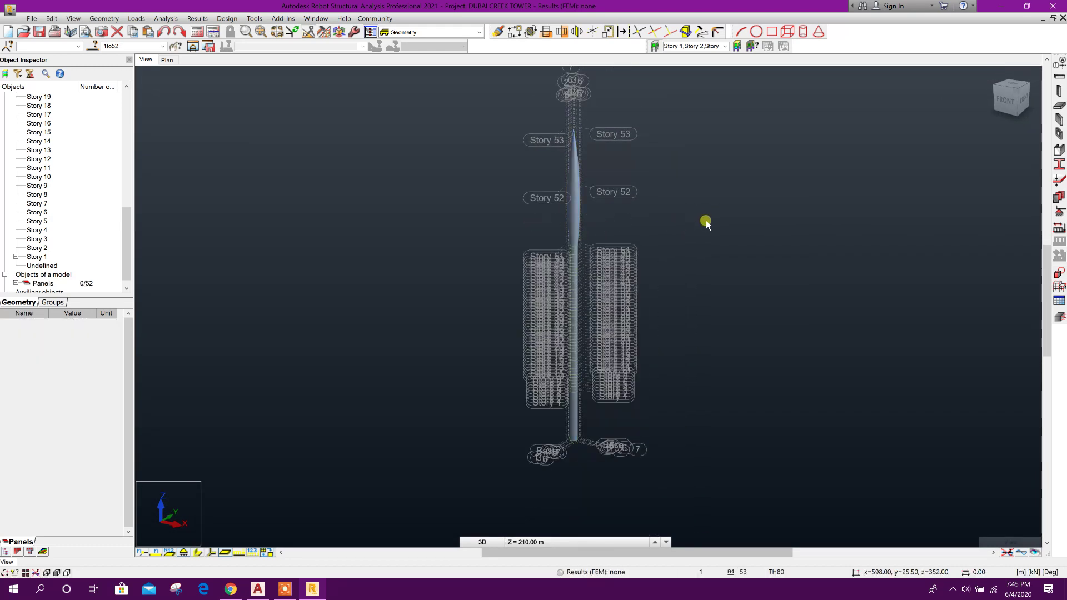
{"action": "middle_click_drag", "start_coordinate": [683, 336], "coordinate": [536, 329], "text": "shift"}
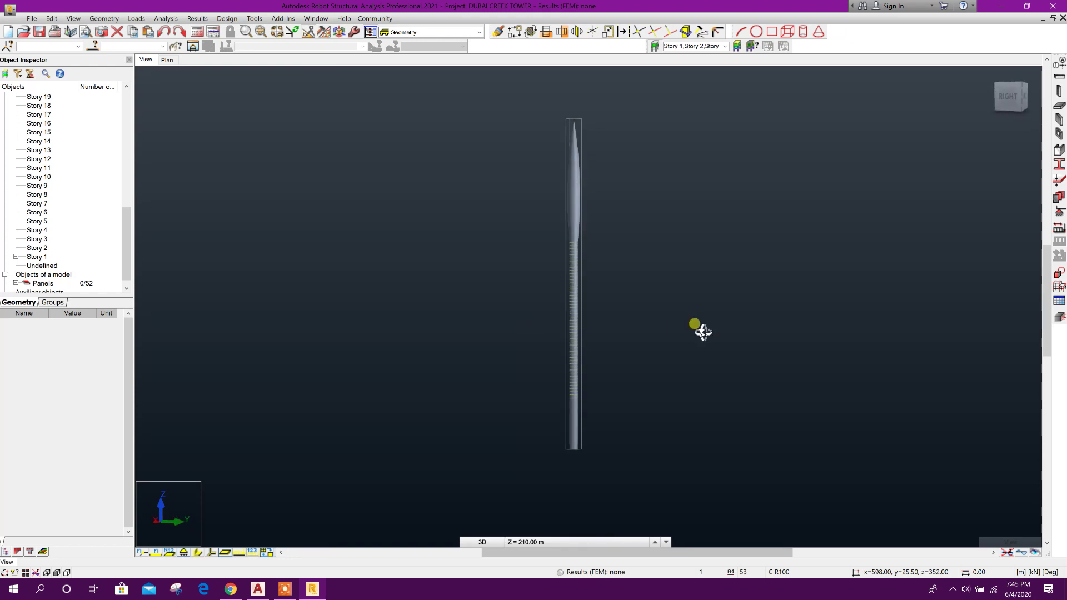
{"action": "middle_click_drag", "start_coordinate": [643, 286], "coordinate": [605, 277]}
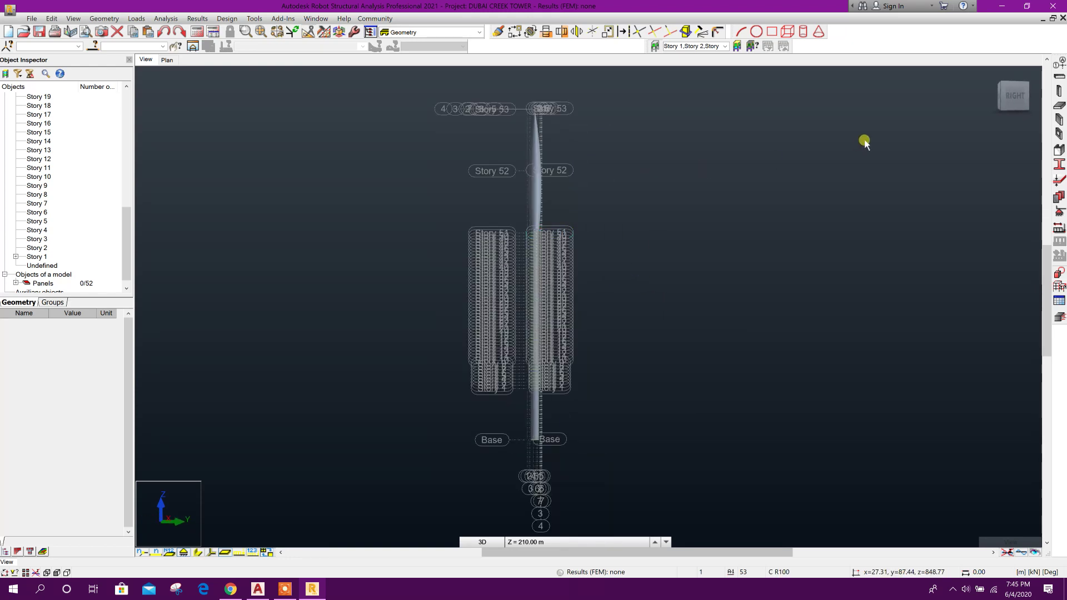
{"action": "middle_click_drag", "start_coordinate": [690, 226], "coordinate": [662, 209]}
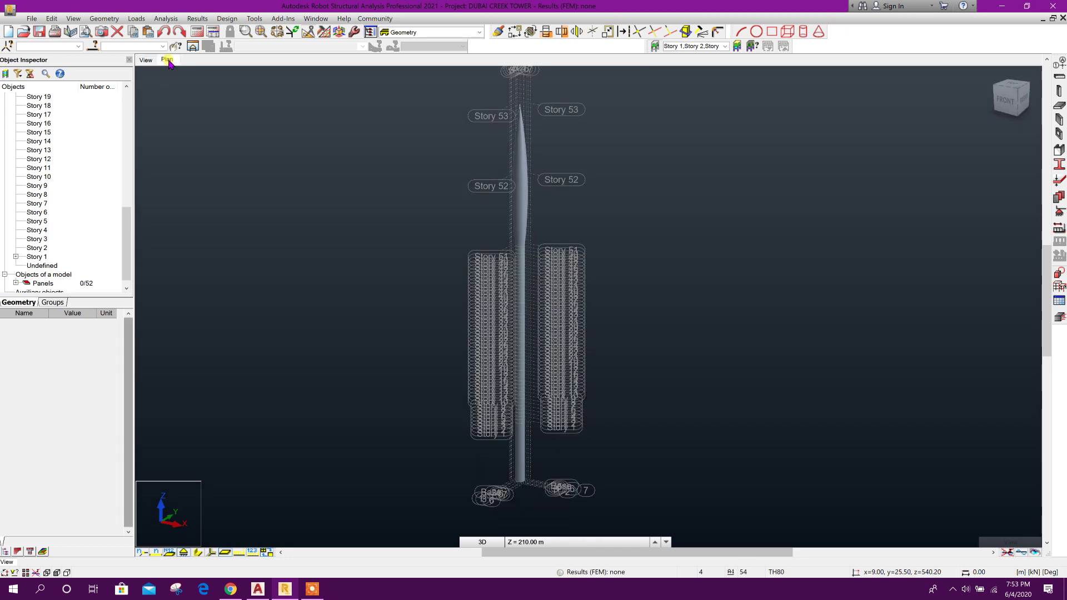
Step: Switch to the plan view and centre the tower's circular outline in the grid
{"action": "left_click", "coordinate": [167, 60]}
{"action": "middle_click_drag", "start_coordinate": [734, 383], "coordinate": [709, 358]}
{"action": "middle_click_drag", "start_coordinate": [353, 250], "coordinate": [345, 267]}
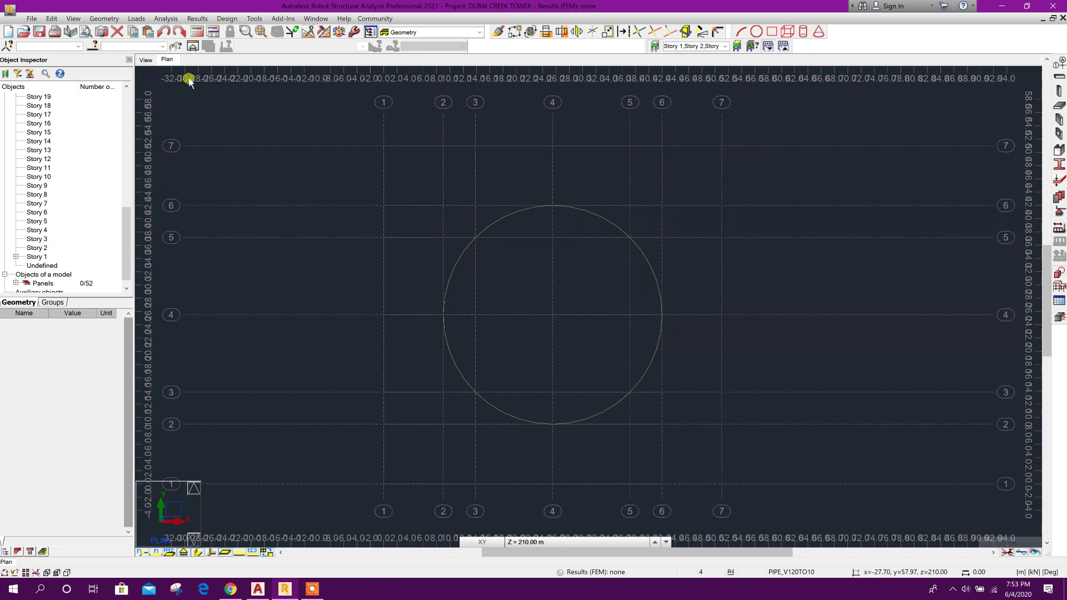
Step: Add nodes 4 and 5 at the grid 2/7 and 2/1 intersections
{"action": "left_click", "coordinate": [104, 19]}
{"action": "left_click", "coordinate": [109, 68]}
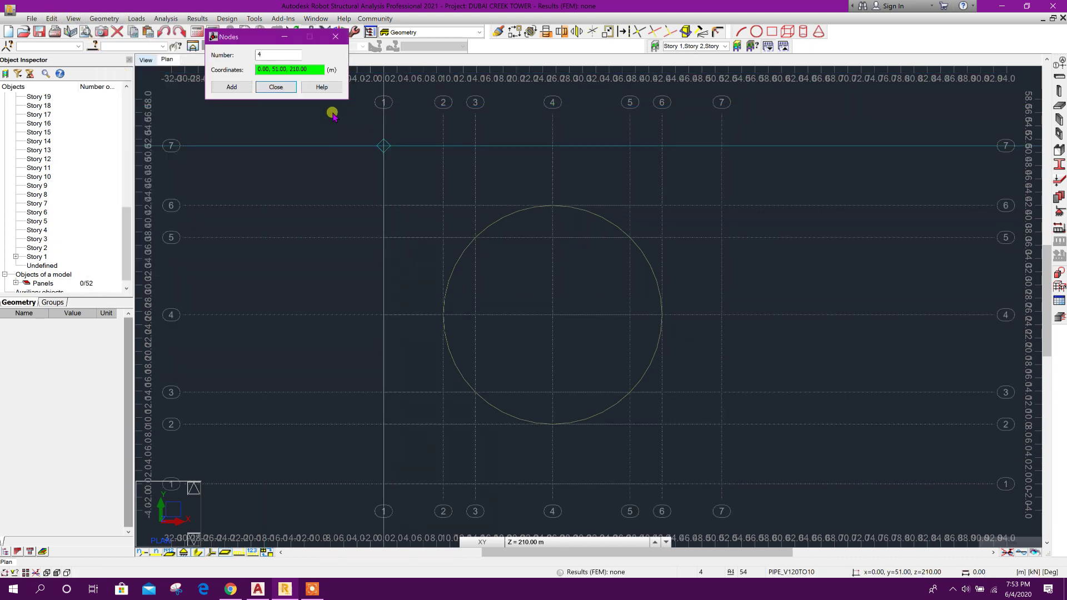
{"action": "left_click", "coordinate": [443, 162]}
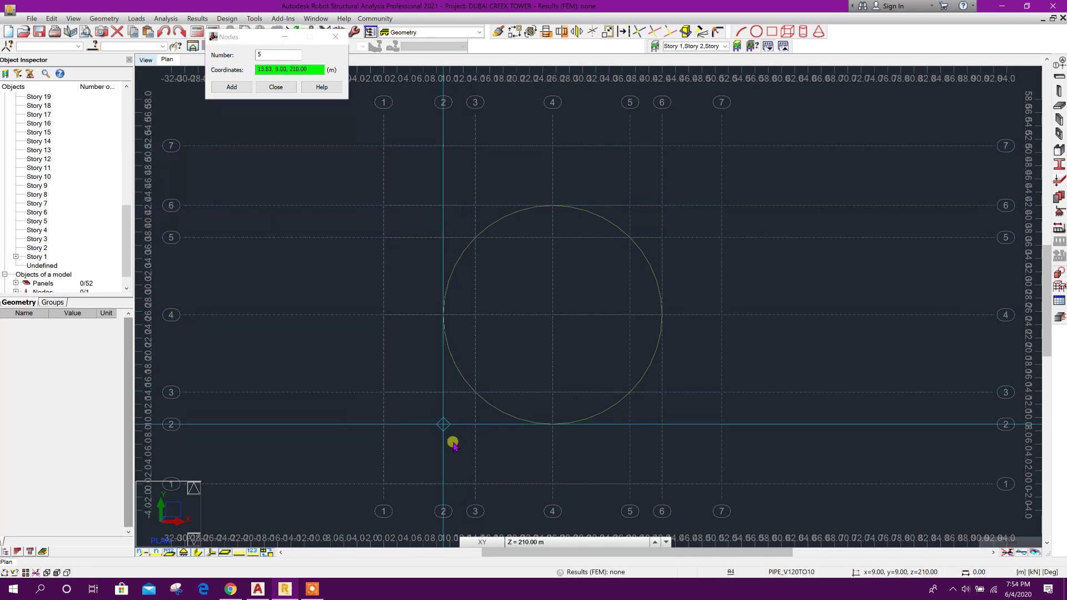
{"action": "left_click", "coordinate": [443, 485]}
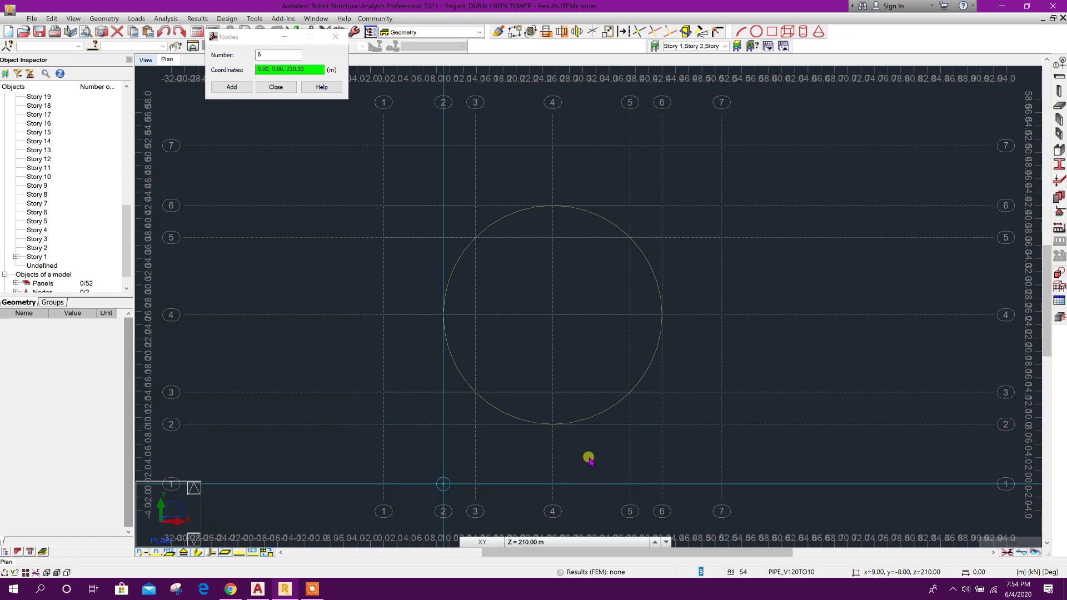
{"action": "left_click", "coordinate": [335, 37]}
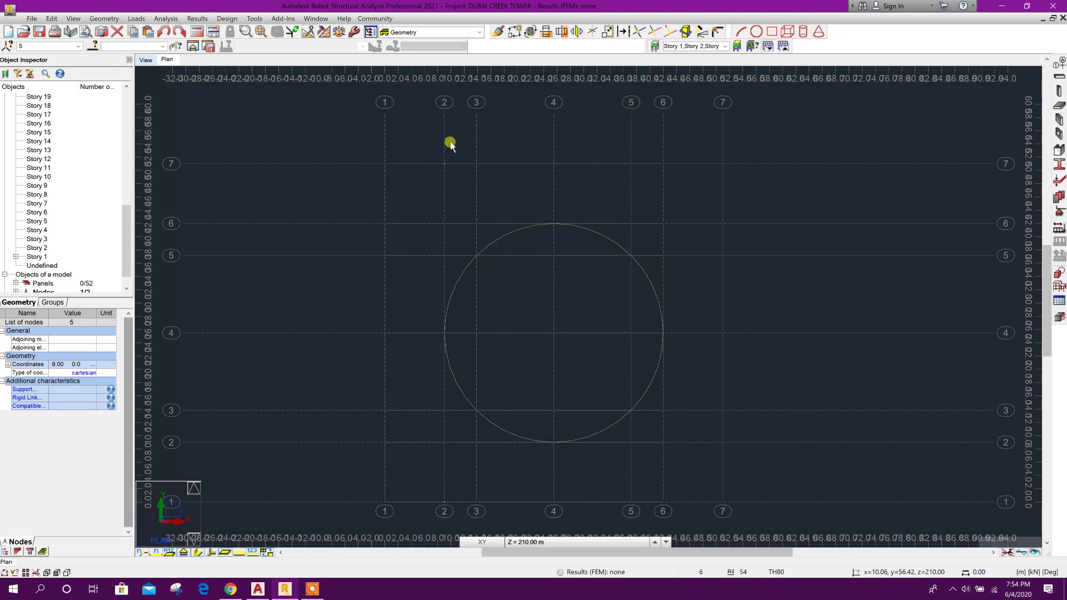
Step: Select node 4 and set up a Move translation for it
{"action": "left_click", "coordinate": [479, 172]}
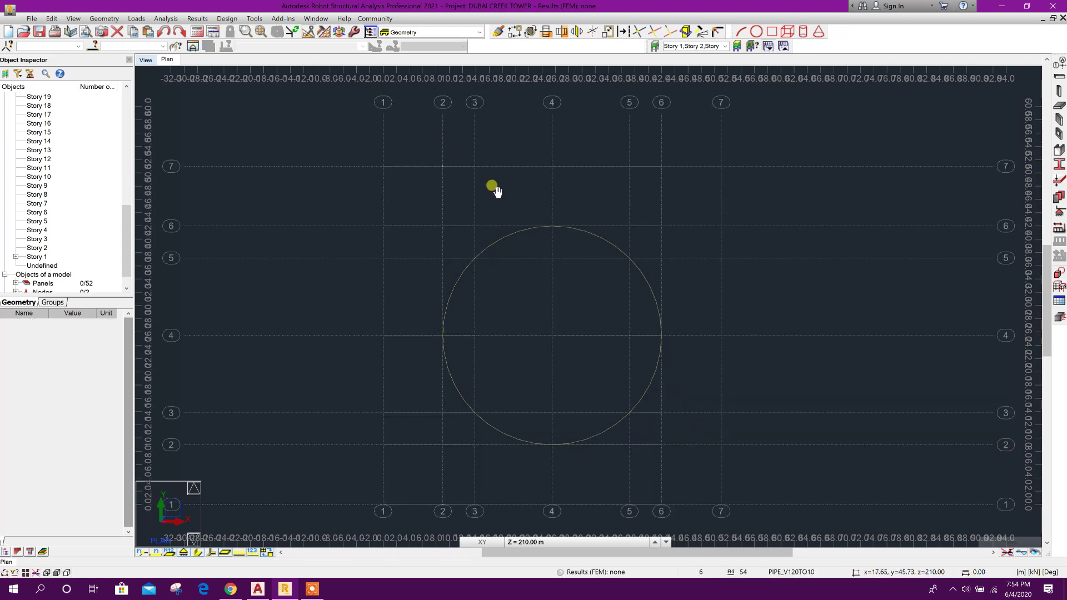
{"action": "left_click", "coordinate": [447, 175]}
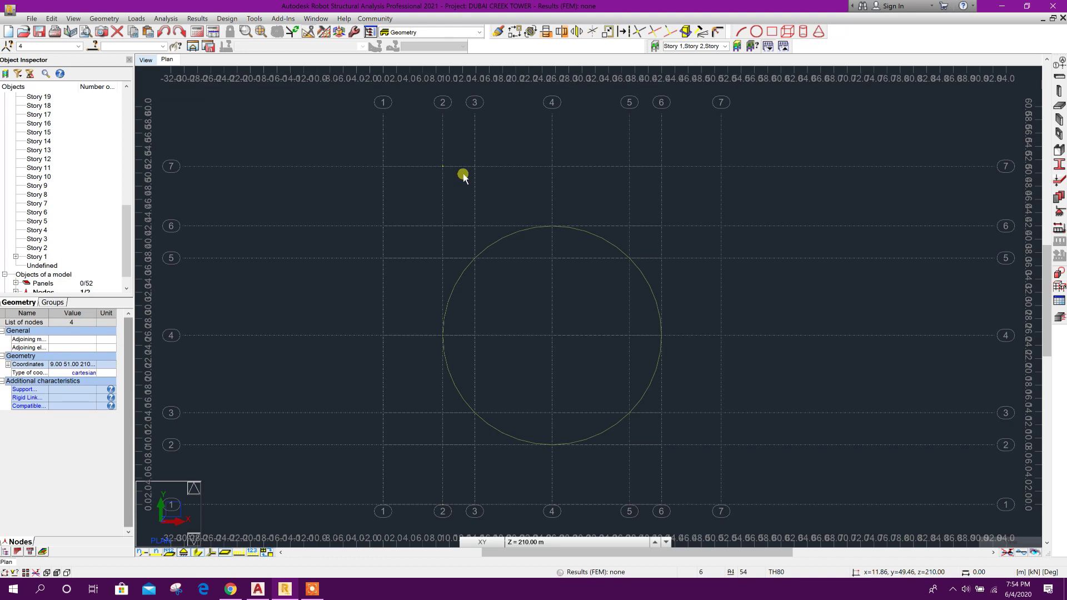
{"action": "left_click", "coordinate": [513, 34]}
{"action": "left_click", "coordinate": [926, 177]}
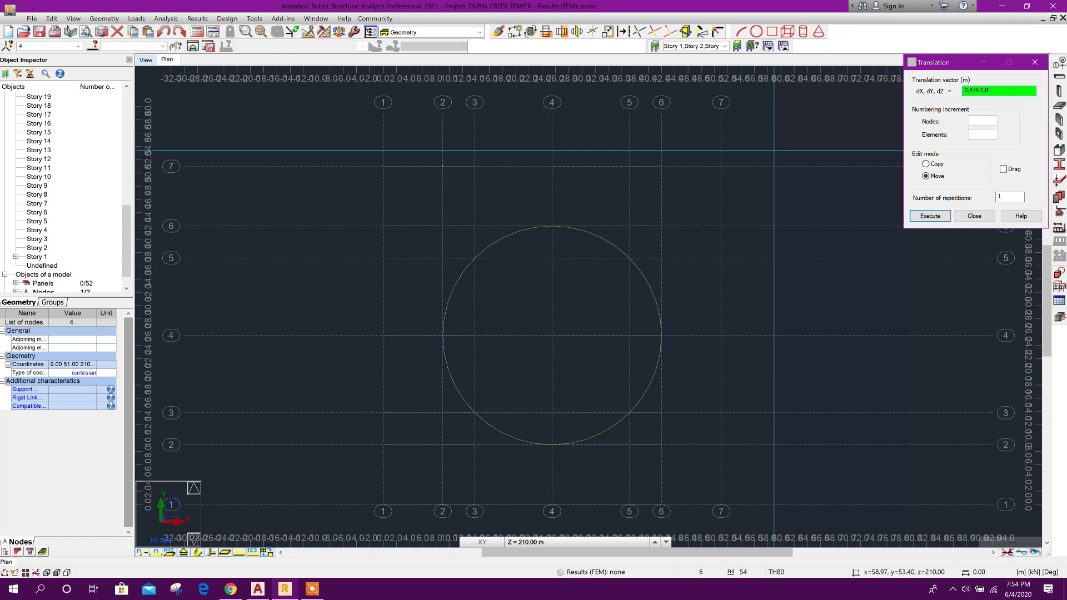
Step: Move node 4 474.5 m along +Y to Y = 525.50 m
{"action": "left_click", "coordinate": [930, 216]}
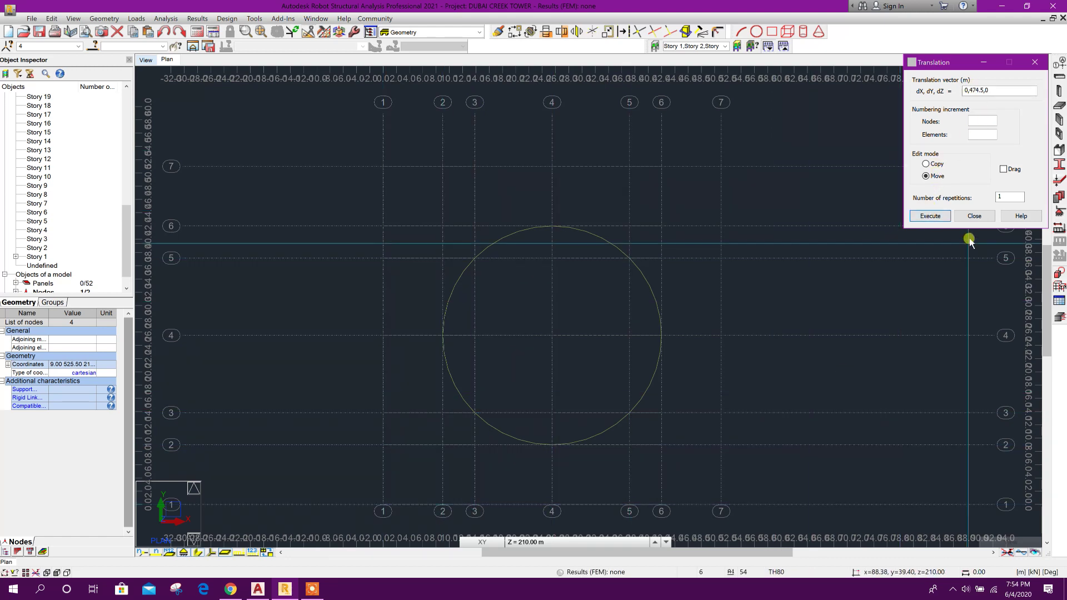
{"action": "left_click", "coordinate": [974, 216]}
{"action": "middle_click_drag", "start_coordinate": [710, 445], "coordinate": [745, 305]}
Step: Select node 5 and move it 474.5 m along −Y with vector 0,-474.5,0
{"action": "left_click_drag", "start_coordinate": [460, 343], "coordinate": [503, 386]}
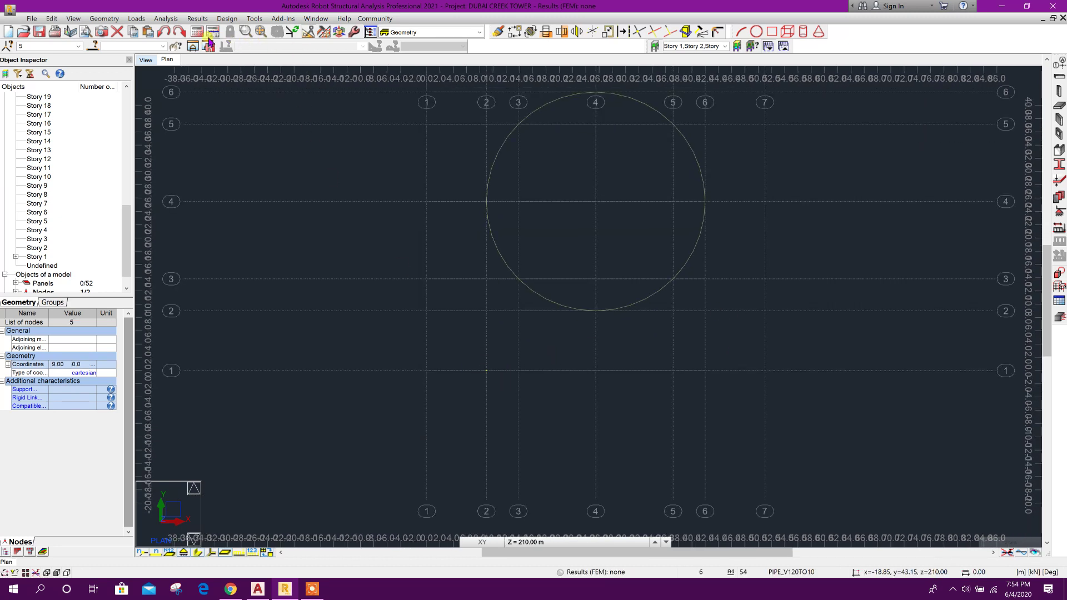
{"action": "left_click", "coordinate": [516, 32]}
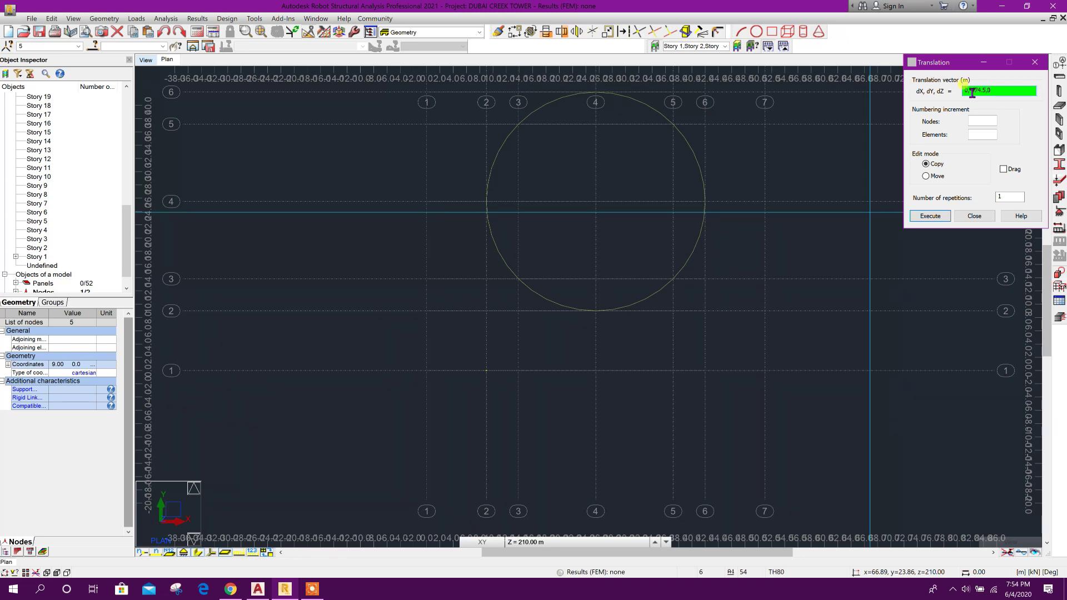
{"action": "left_click", "coordinate": [926, 175]}
{"action": "left_click", "coordinate": [939, 217]}
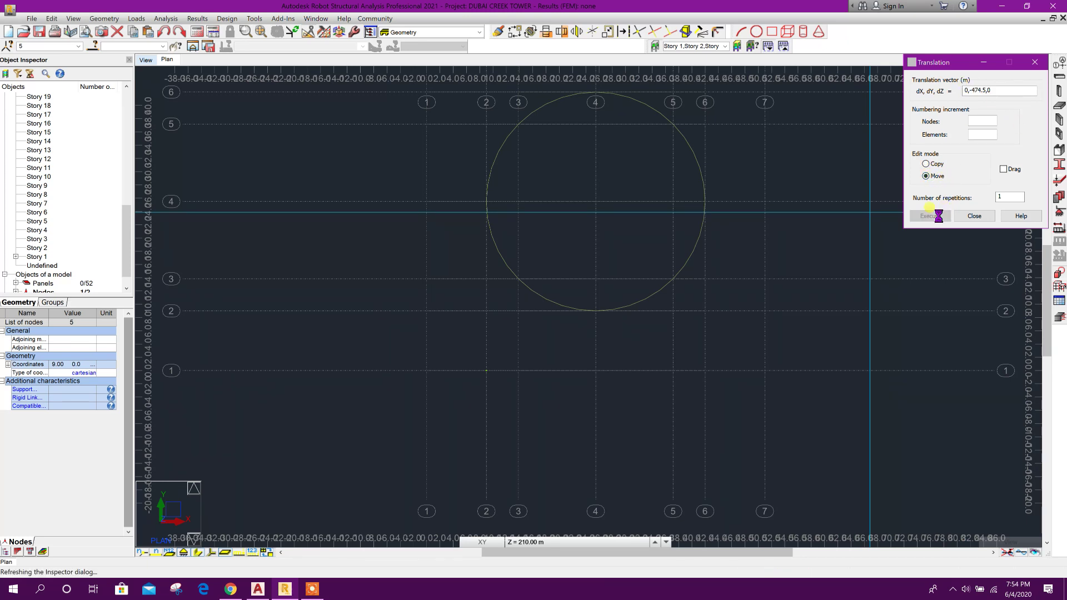
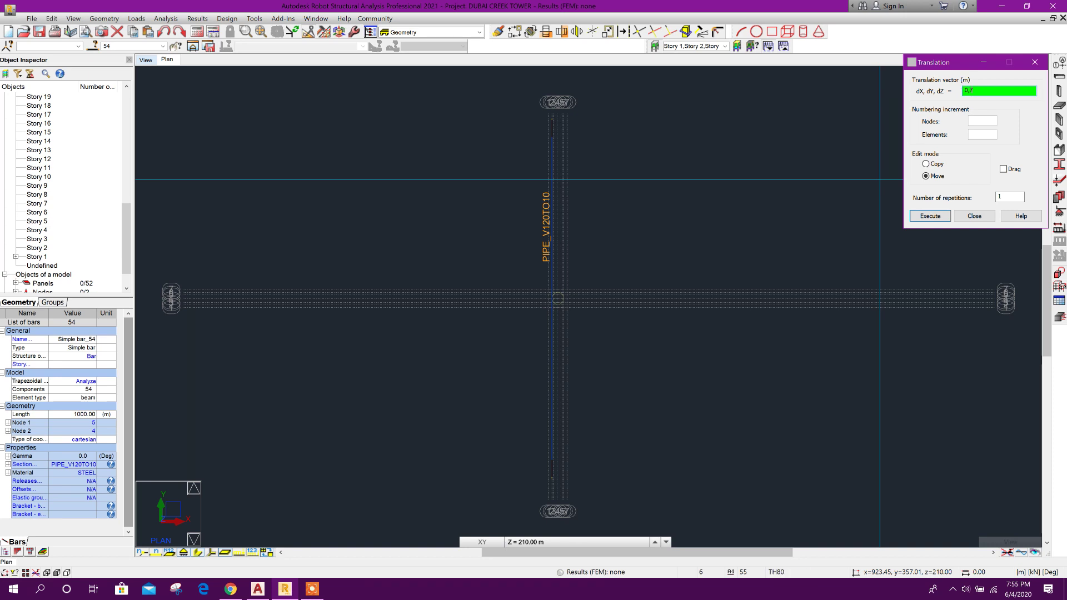
Step: Move the vertical PIPE_V120TO10 bar 70 m left with translation vector -70,0,0
{"action": "type", "text": "0"}
{"action": "key", "text": "BackSpace"}
{"action": "left_click", "coordinate": [936, 216]}
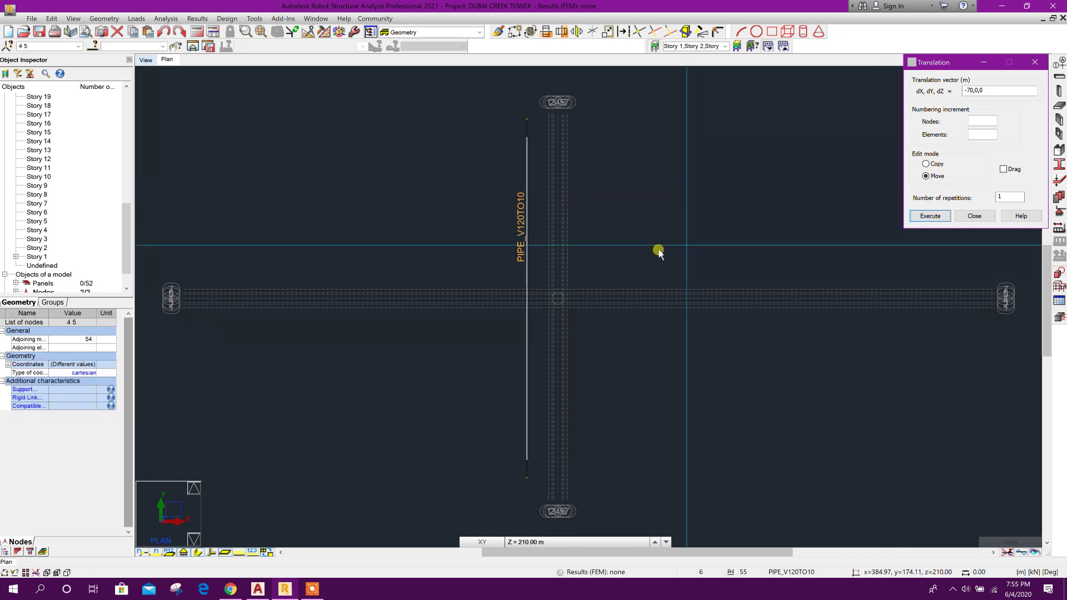
{"action": "left_click", "coordinate": [984, 217]}
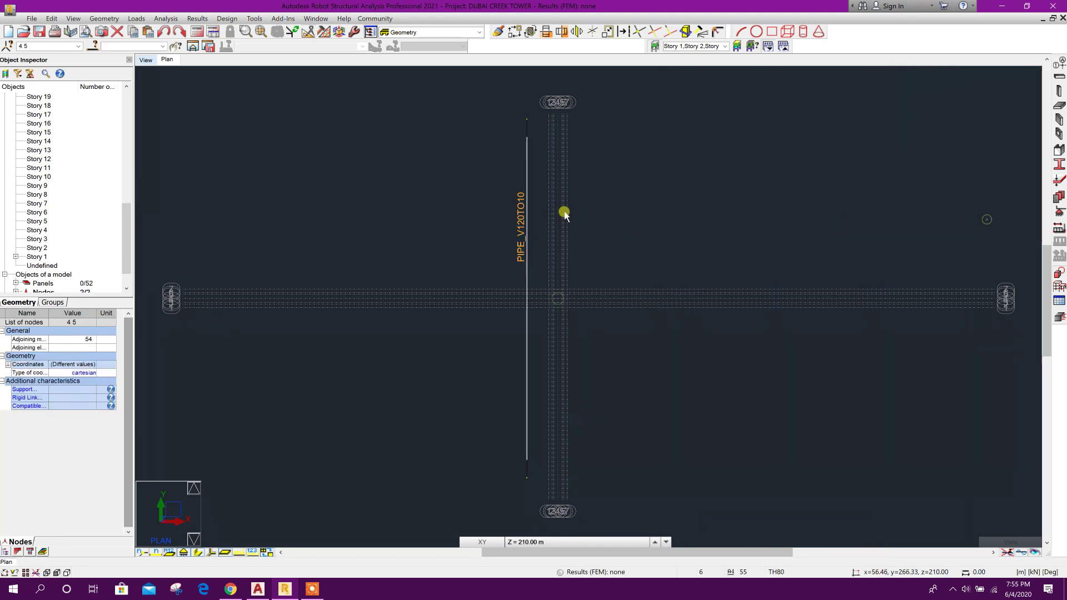
Step: Copy the moved bar 150 m further left with vector -150,0,0, creating bar 55
{"action": "left_click", "coordinate": [527, 199]}
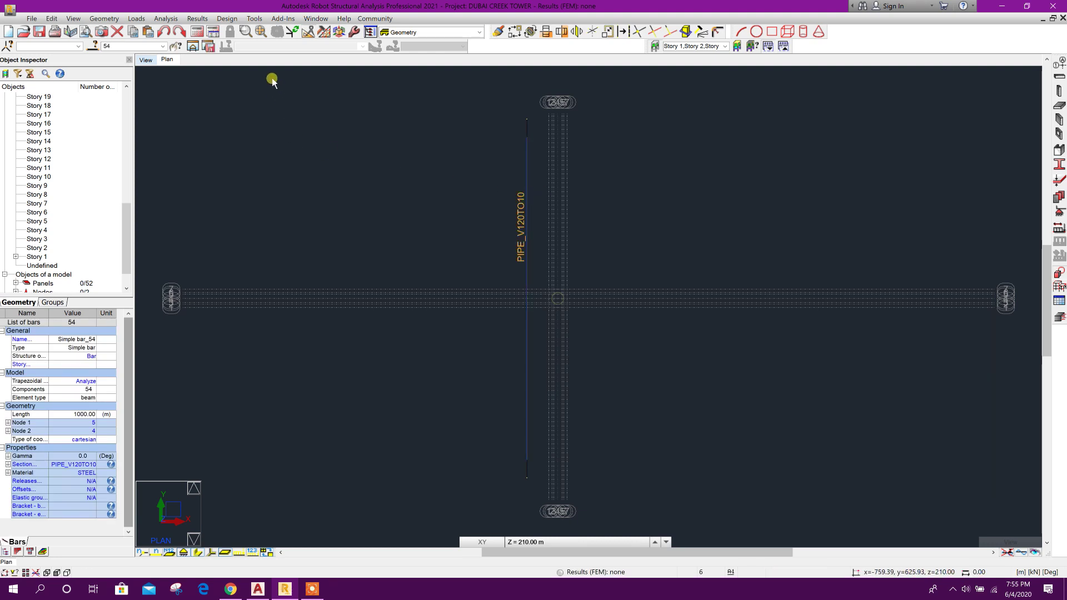
{"action": "left_click", "coordinate": [513, 36]}
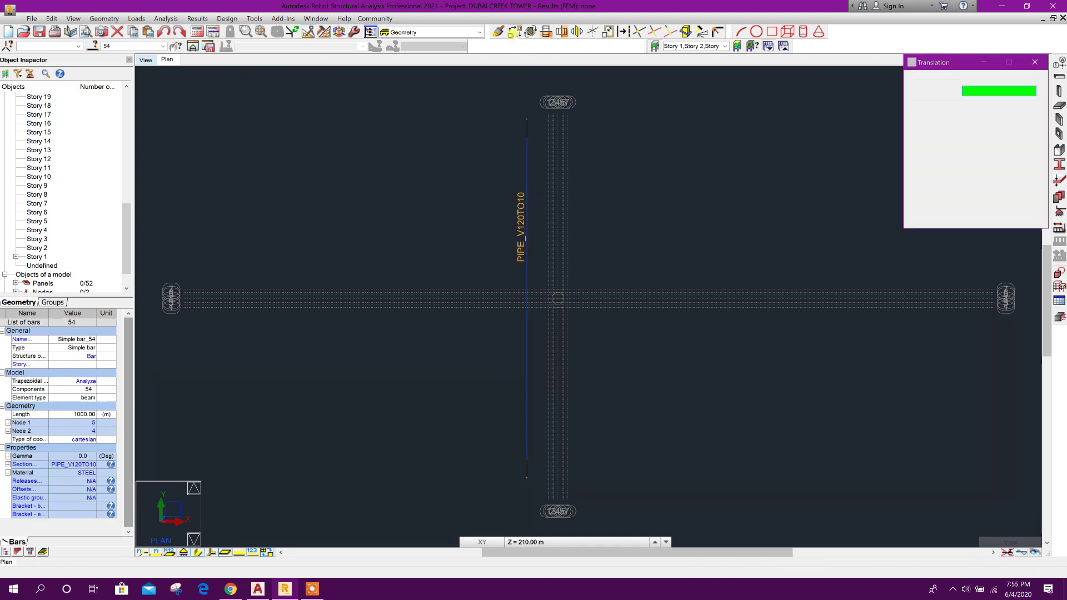
{"action": "left_click", "coordinate": [966, 90]}
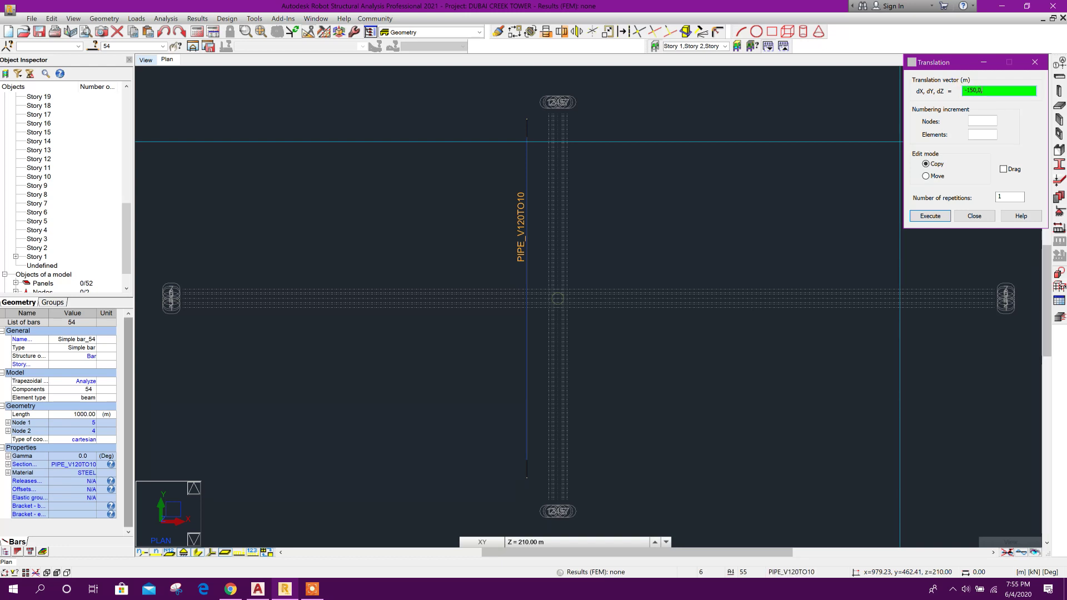
{"action": "left_click", "coordinate": [939, 216]}
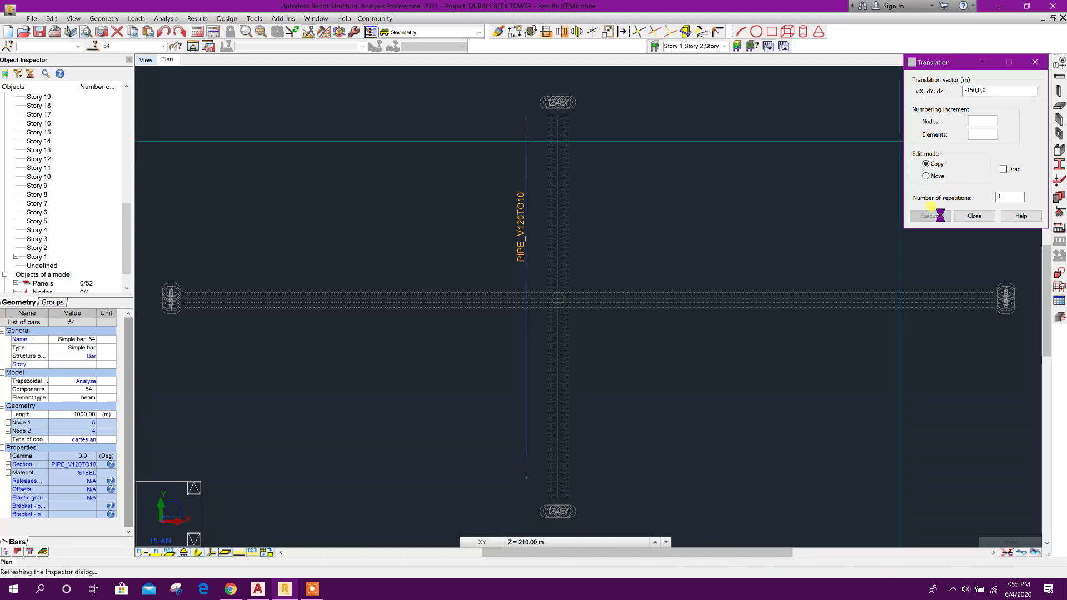
{"action": "left_click", "coordinate": [974, 217]}
{"action": "left_click", "coordinate": [509, 225]}
{"action": "left_click", "coordinate": [516, 260]}
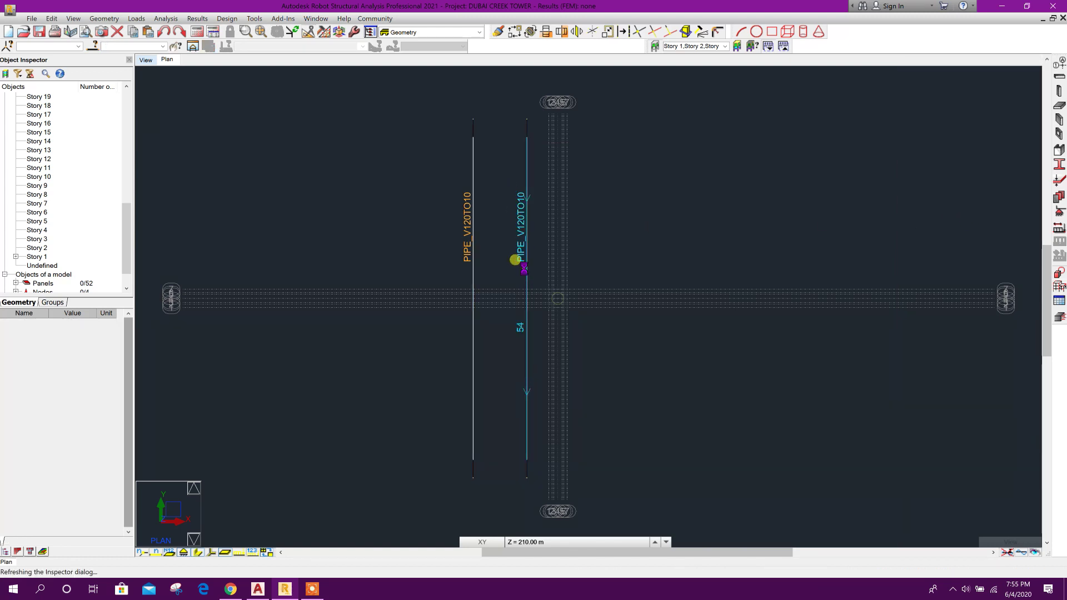
Step: Divide bar 54 into 2 parts at its midpoint
{"action": "left_click", "coordinate": [635, 32]}
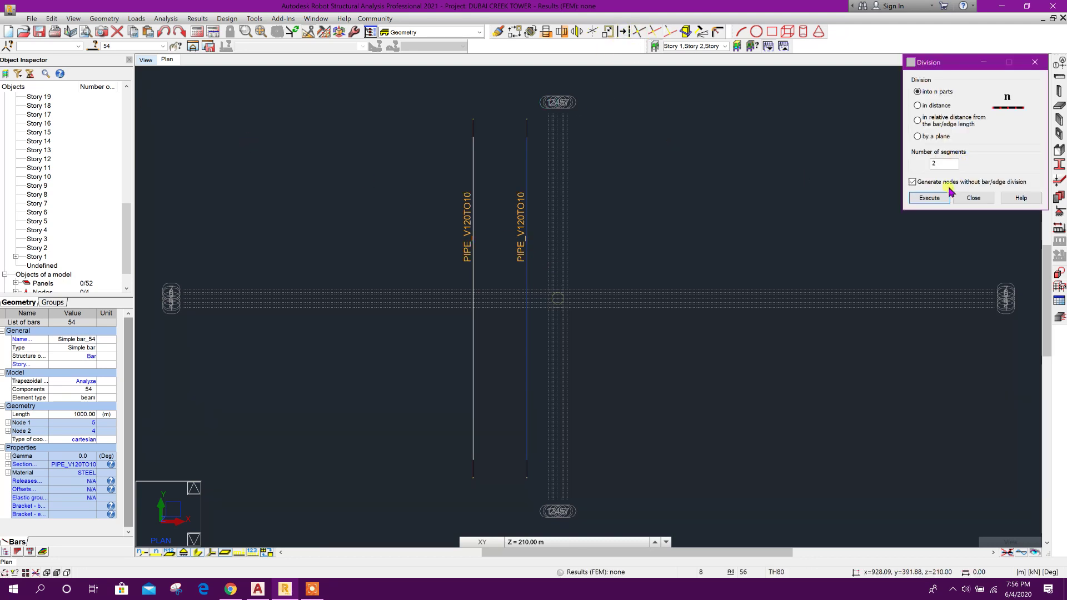
{"action": "left_click", "coordinate": [940, 201]}
{"action": "left_click", "coordinate": [974, 199]}
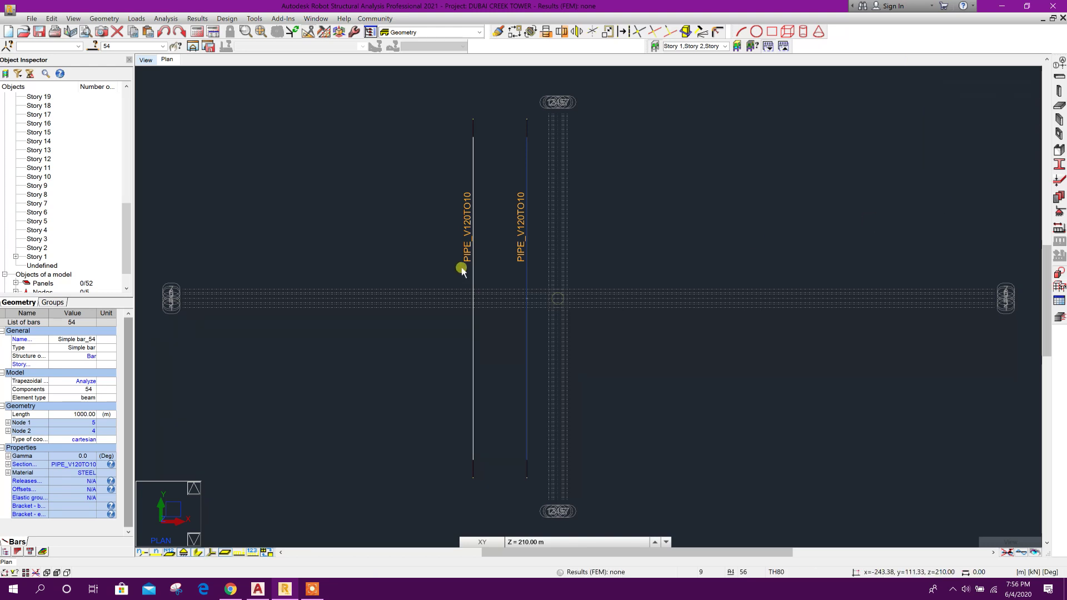
Step: Draw a 100-edge arc from the left bar's top node through the intersection to its bottom node
{"action": "left_click", "coordinate": [742, 33]}
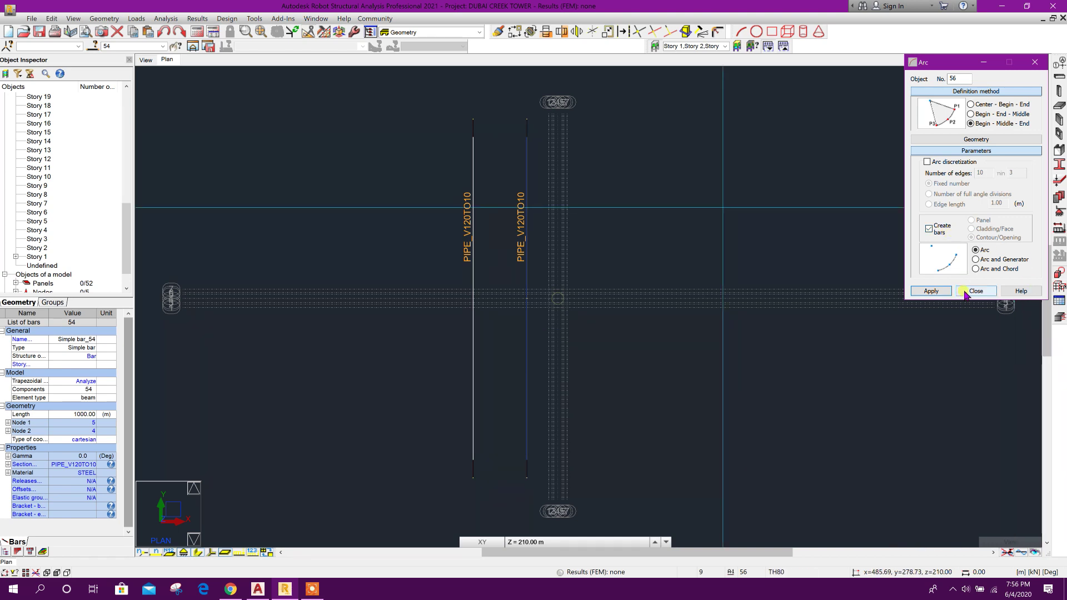
{"action": "left_click", "coordinate": [473, 119]}
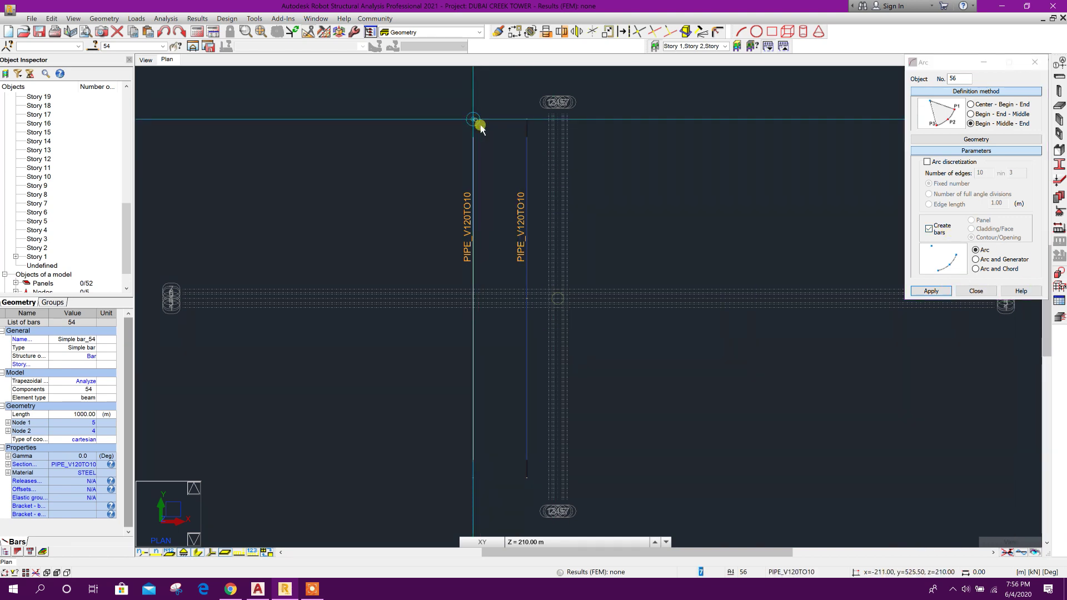
{"action": "left_click", "coordinate": [527, 299]}
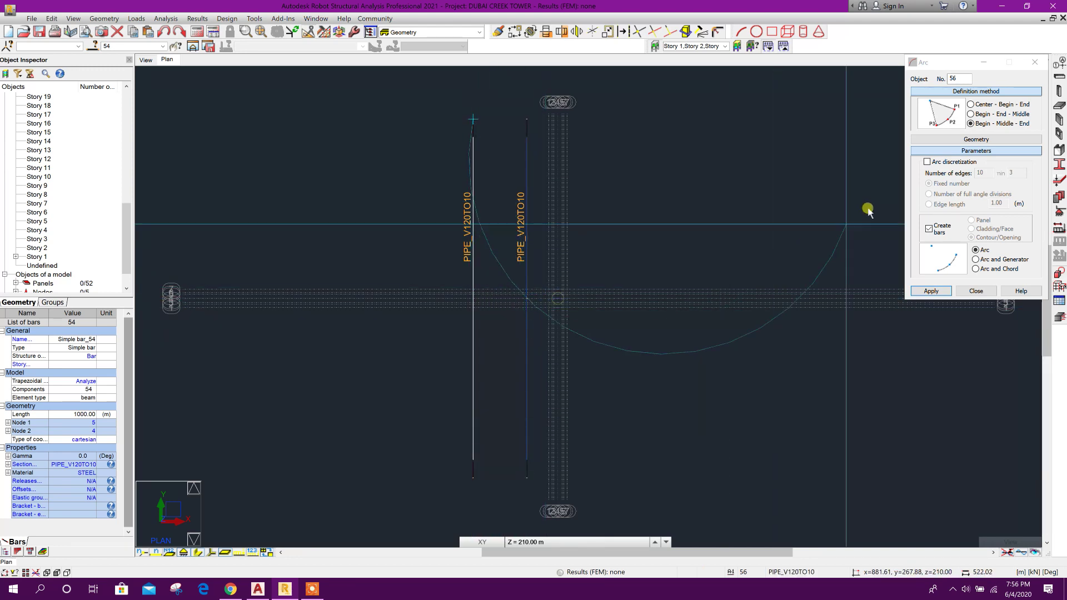
{"action": "left_click", "coordinate": [926, 163]}
{"action": "double_click", "coordinate": [980, 174]}
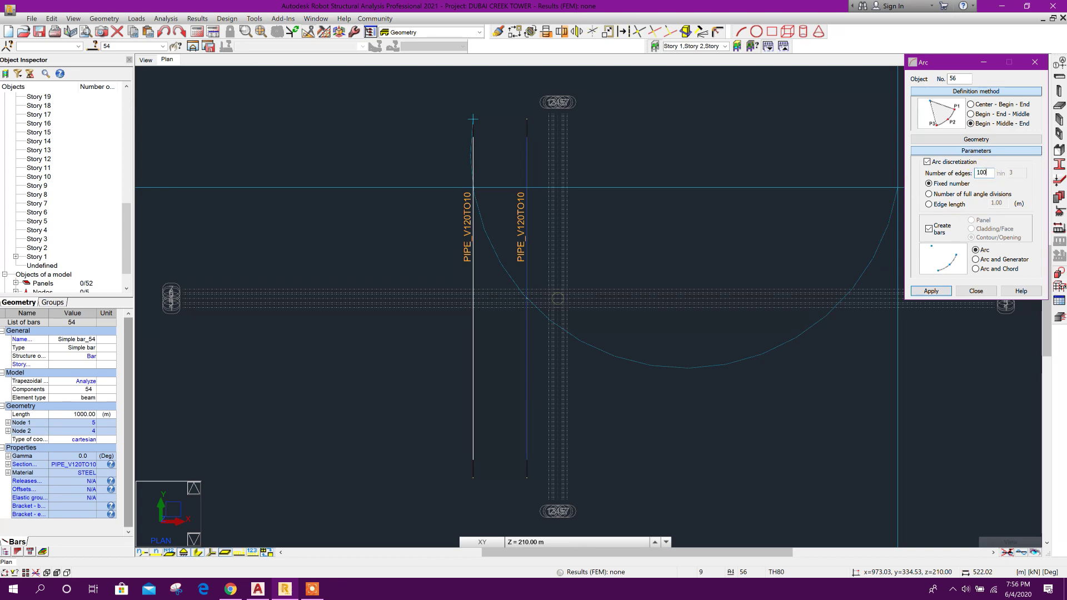
{"action": "type", "text": "100"}
{"action": "key", "text": "Return"}
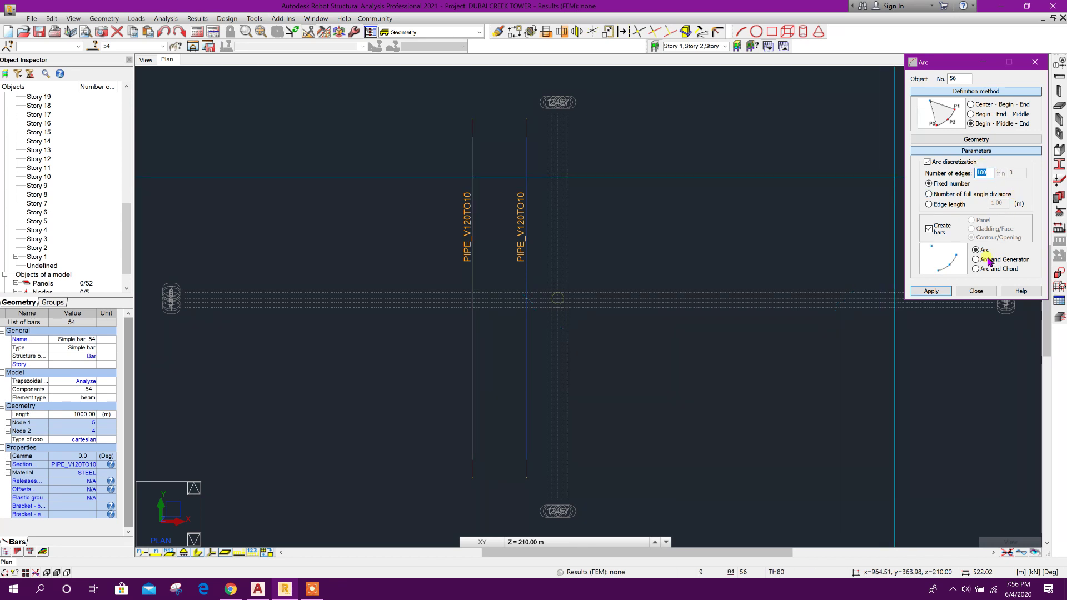
{"action": "left_click", "coordinate": [473, 119]}
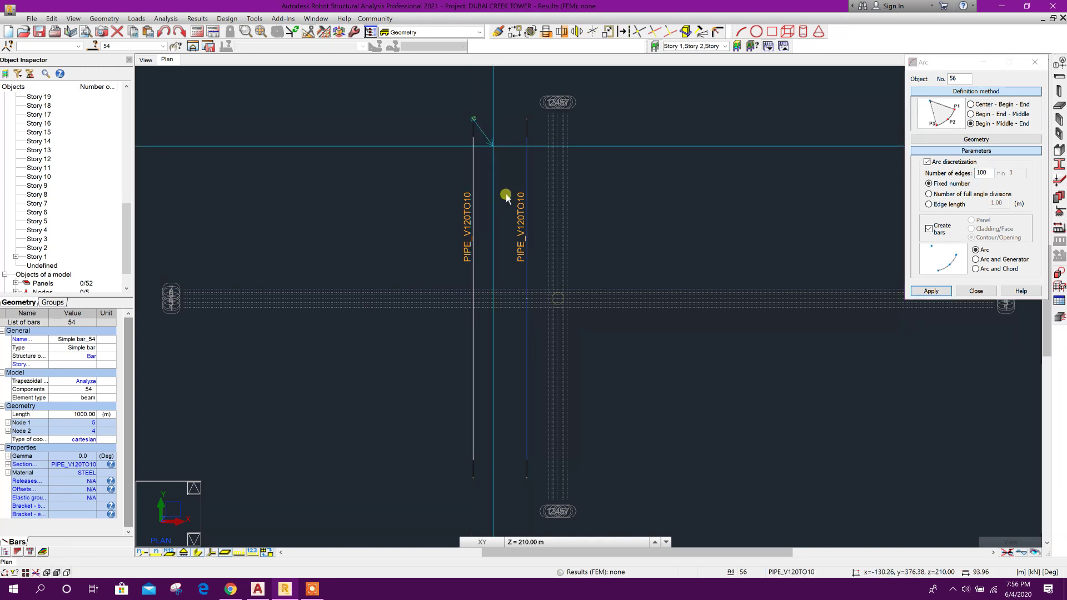
{"action": "left_click", "coordinate": [525, 299]}
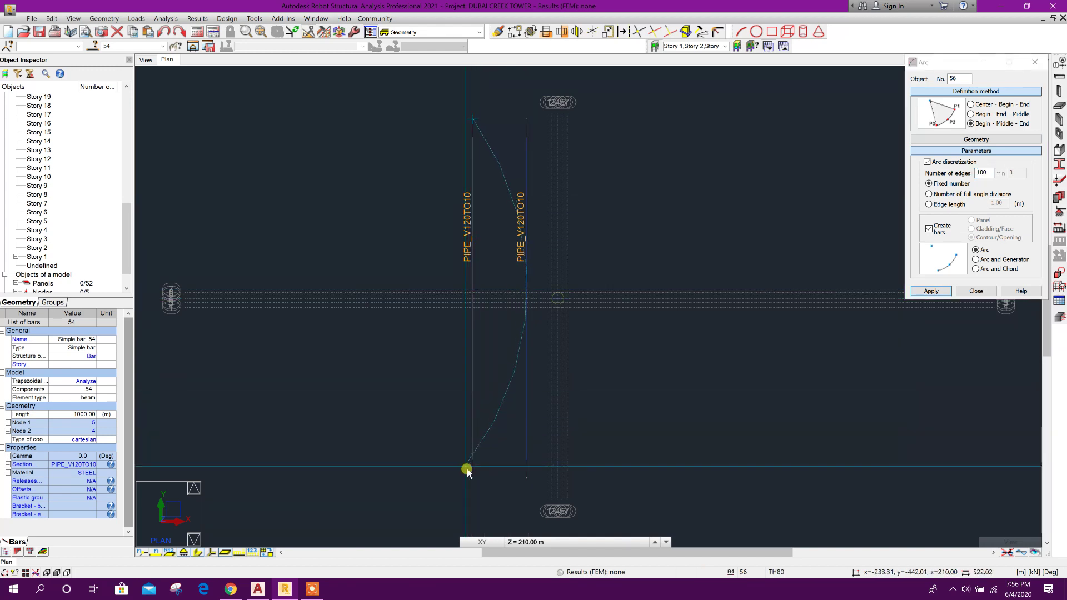
{"action": "left_click", "coordinate": [505, 472]}
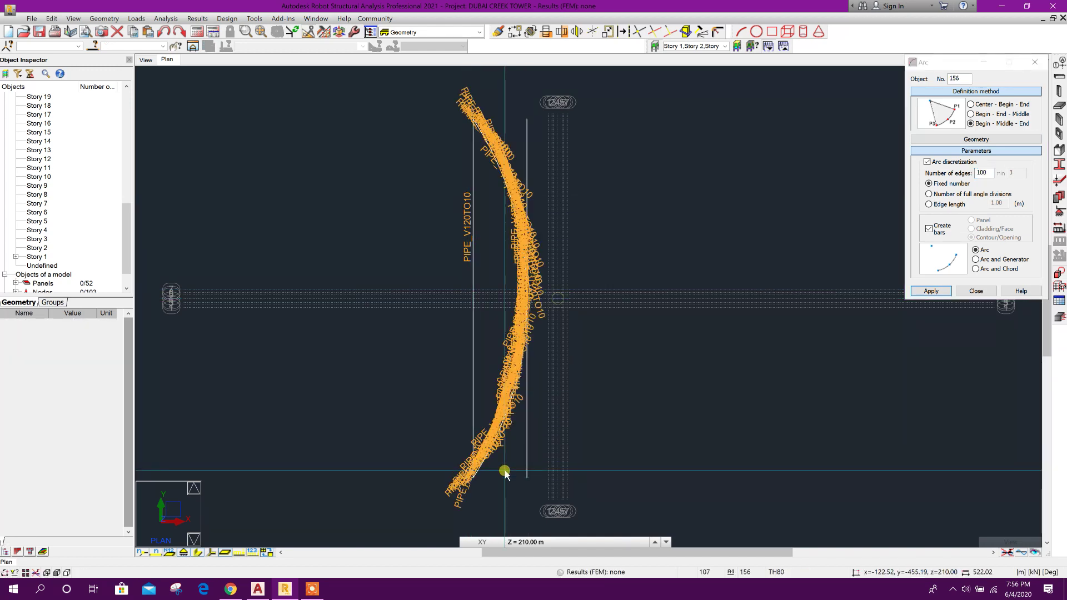
Step: Window-select all the arc bars 56 to 155
{"action": "left_click", "coordinate": [976, 291]}
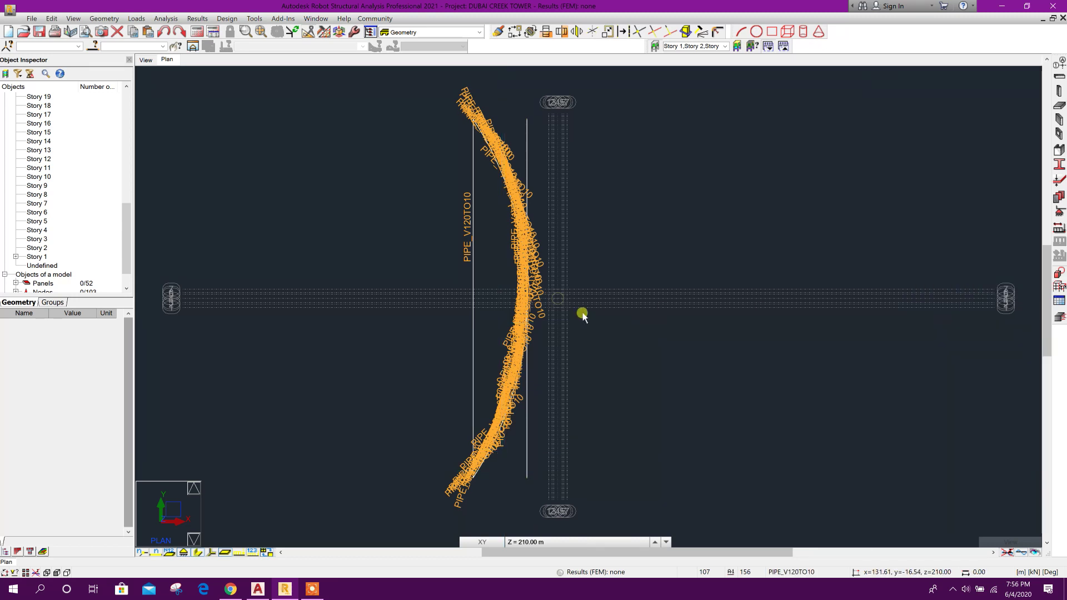
{"action": "left_click", "coordinate": [456, 239]}
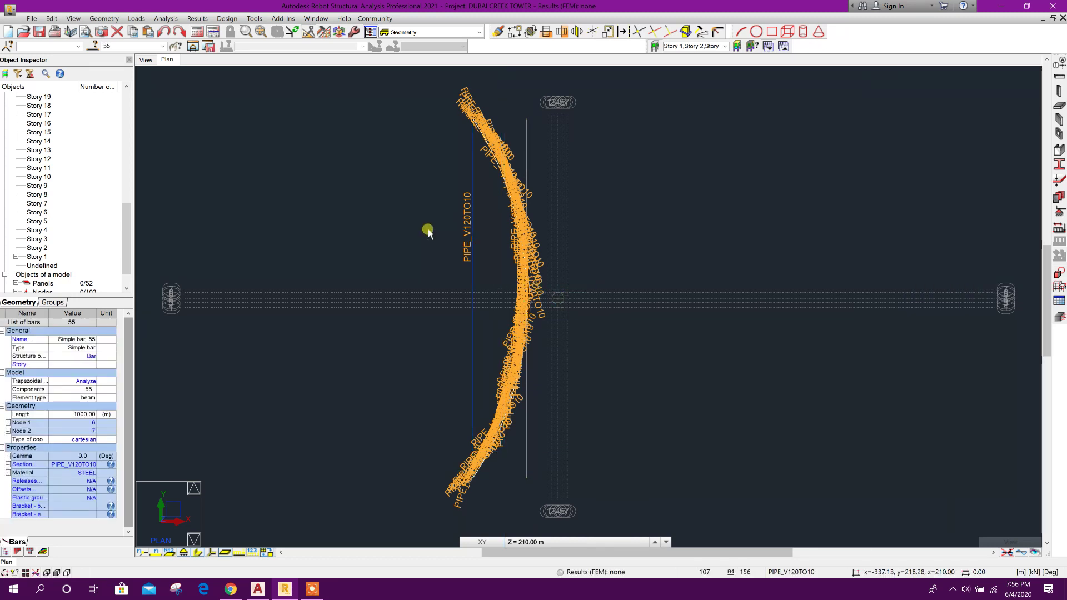
{"action": "left_click", "coordinate": [483, 166]}
{"action": "left_click", "coordinate": [517, 135]}
{"action": "left_click", "coordinate": [522, 120]}
{"action": "left_click_drag", "start_coordinate": [431, 82], "coordinate": [545, 514]}
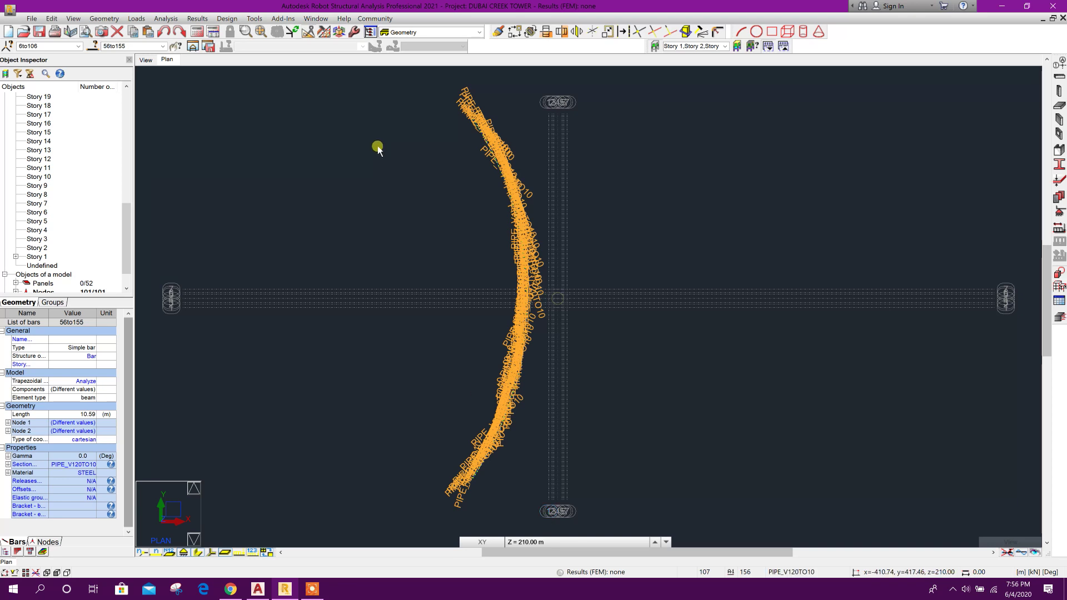
Step: Check the available sections, then open the Sections dialog and move it aside
{"action": "left_click", "coordinate": [86, 465]}
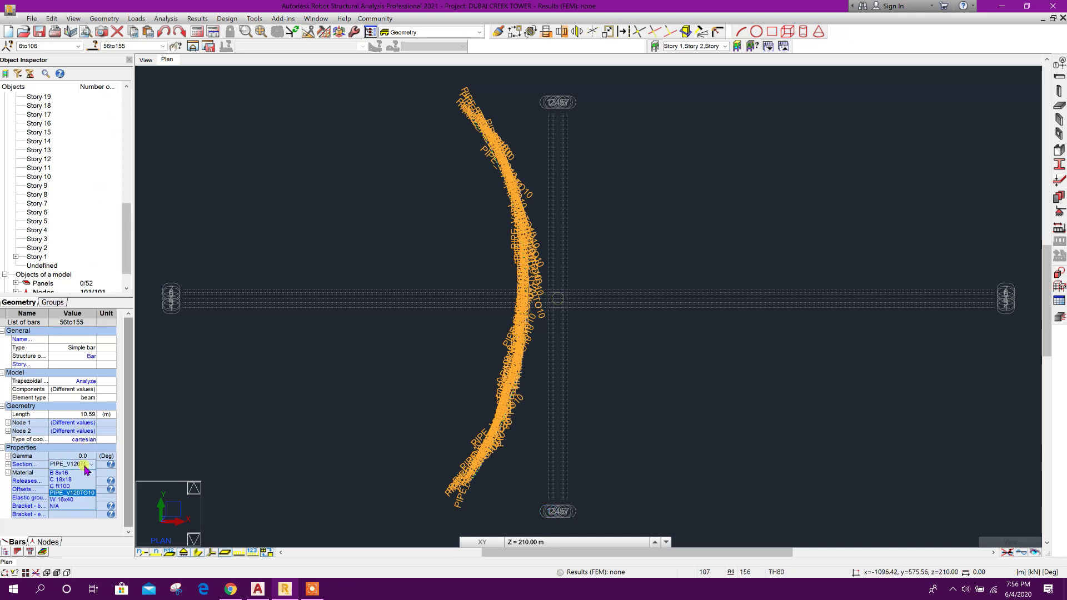
{"action": "left_click", "coordinate": [82, 481]}
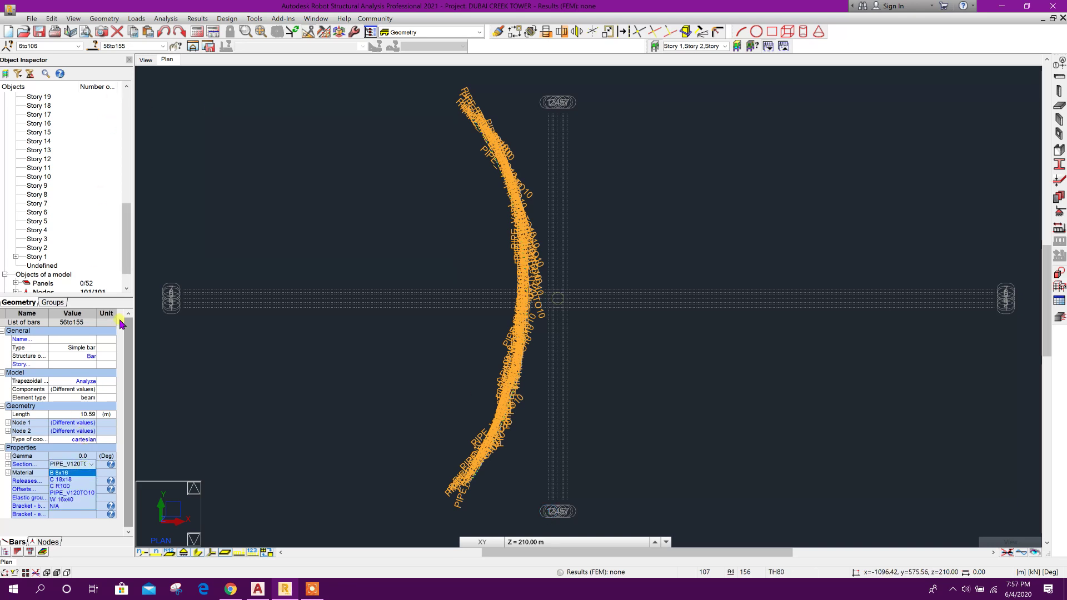
{"action": "left_click", "coordinate": [96, 20]}
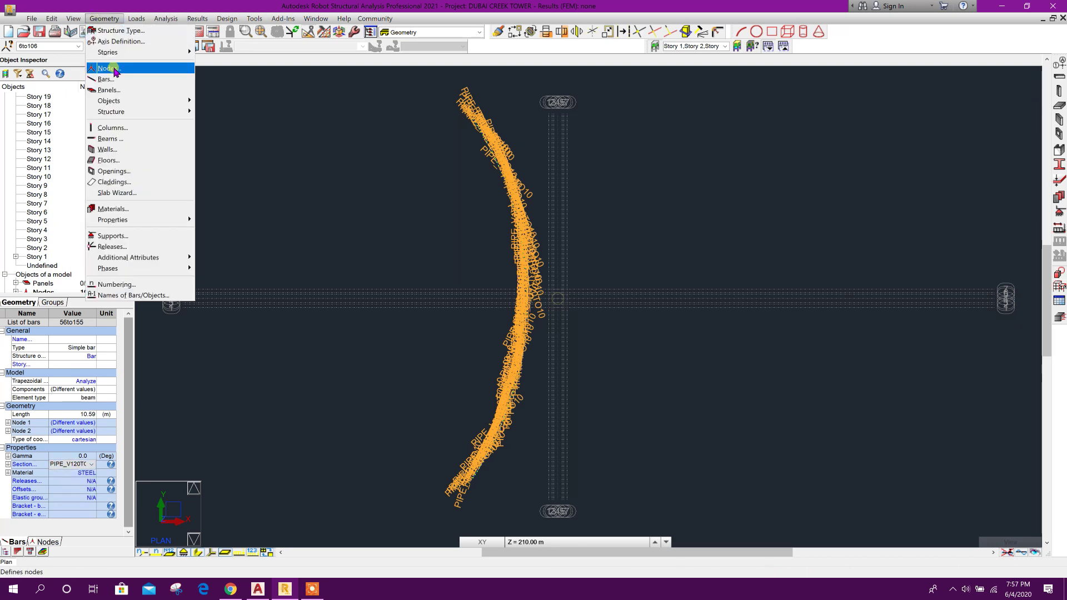
{"action": "left_click", "coordinate": [113, 76]}
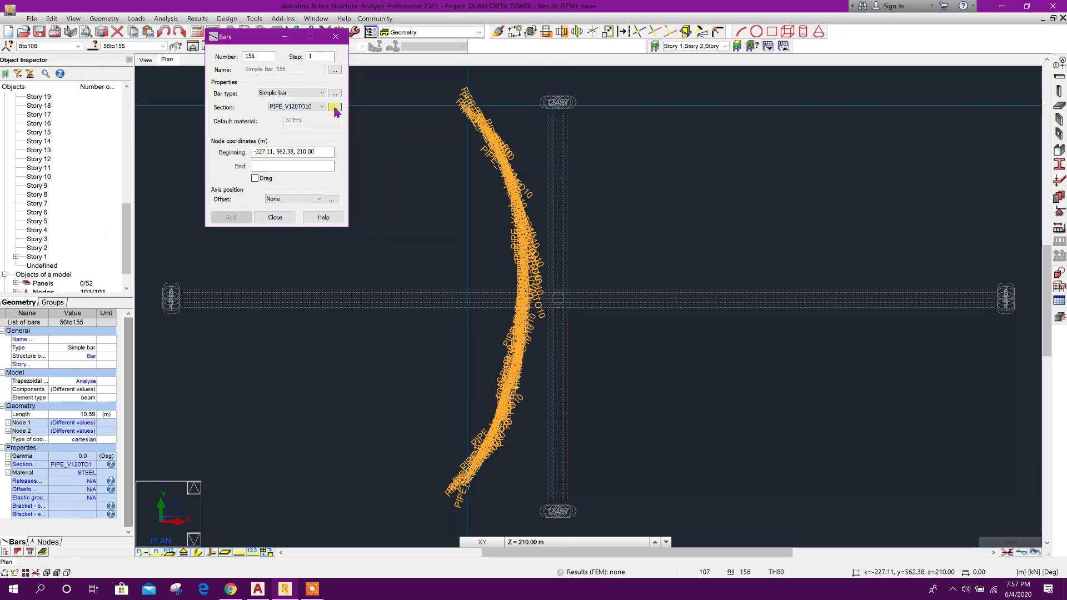
{"action": "left_click", "coordinate": [339, 39]}
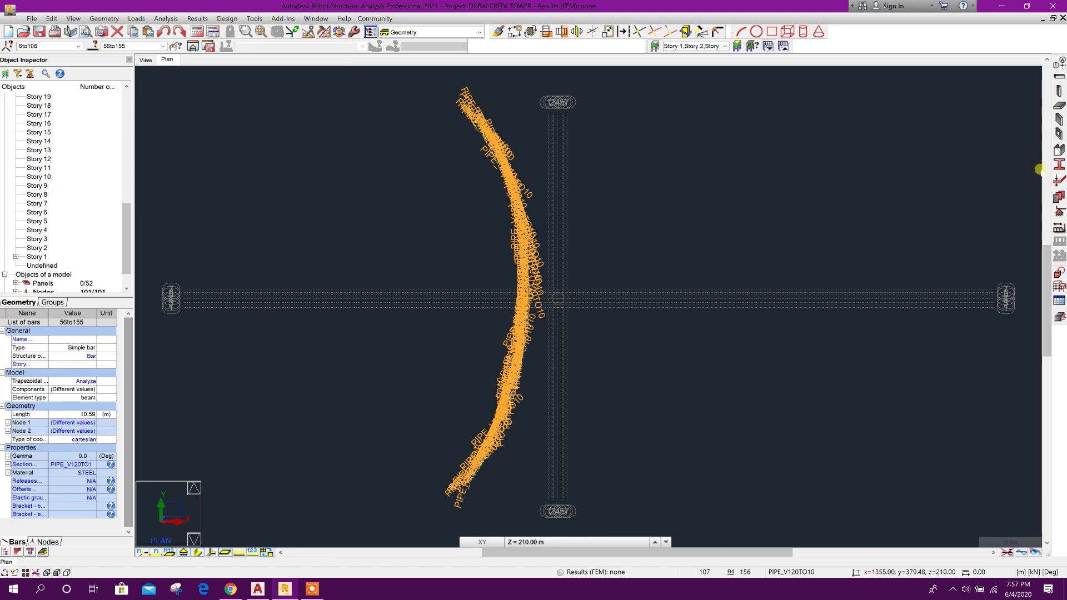
{"action": "left_click", "coordinate": [1059, 165]}
{"action": "left_click_drag", "start_coordinate": [274, 36], "coordinate": [869, 146]}
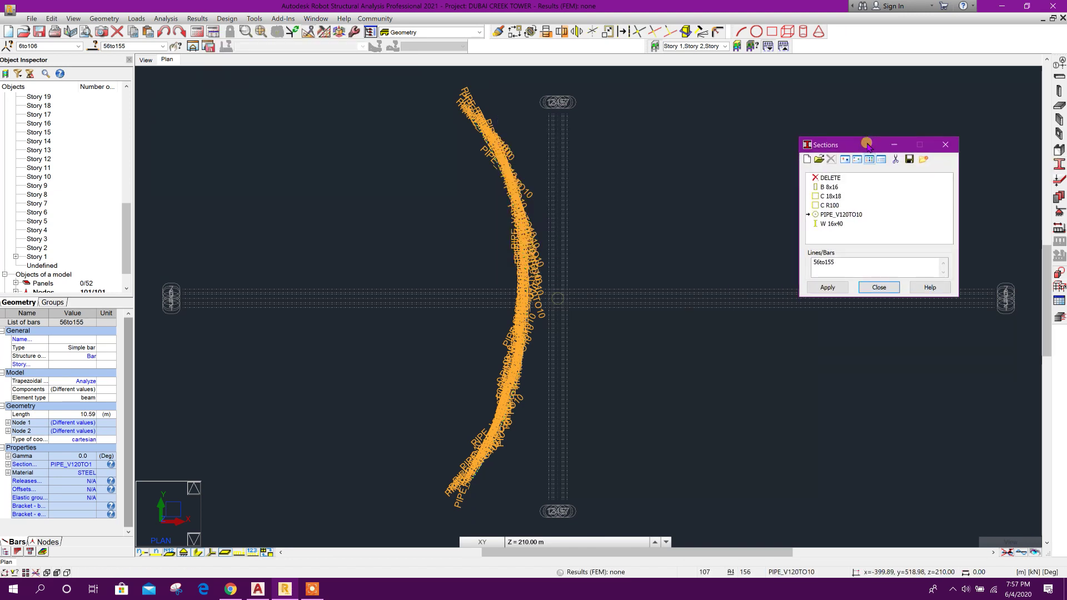
Step: Add a solid 60 cm PIPE_60 section and a PIPE_80 section to the section list
{"action": "left_click", "coordinate": [807, 159]}
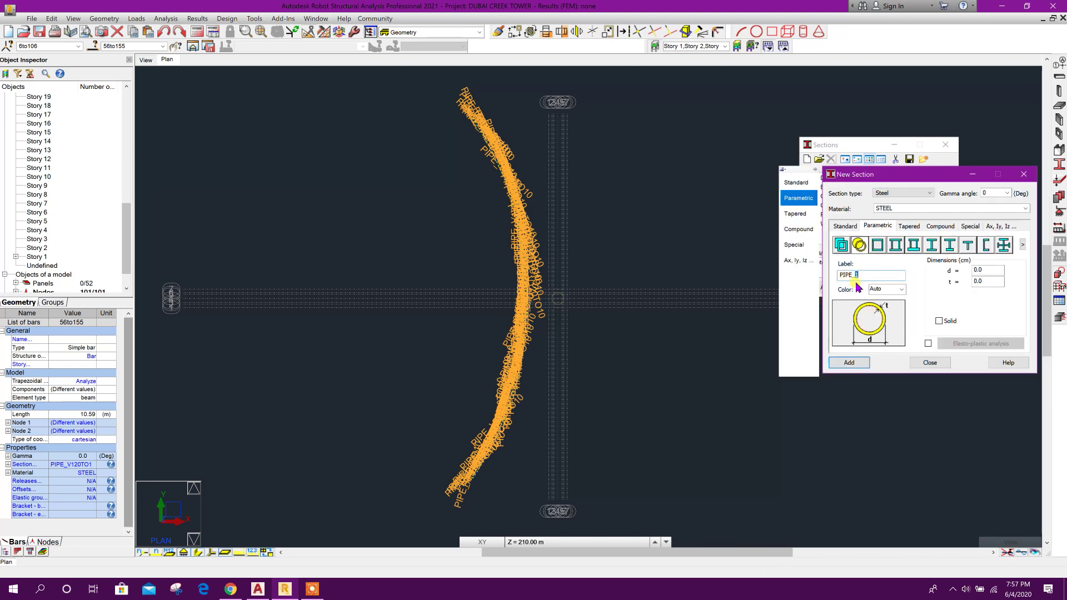
{"action": "double_click", "coordinate": [995, 271]}
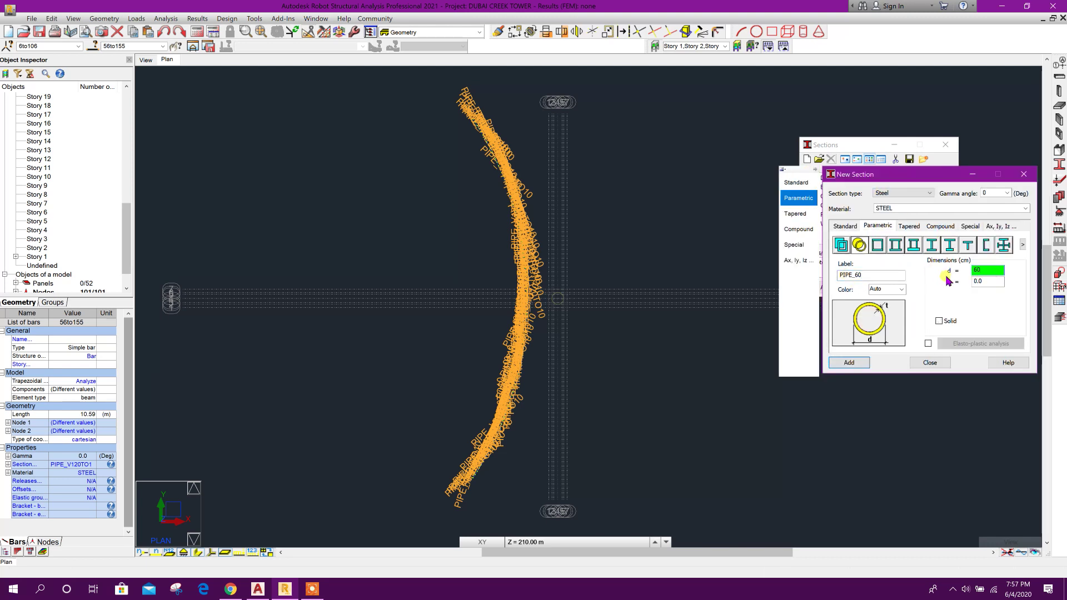
{"action": "left_click", "coordinate": [939, 321]}
{"action": "left_click", "coordinate": [850, 364]}
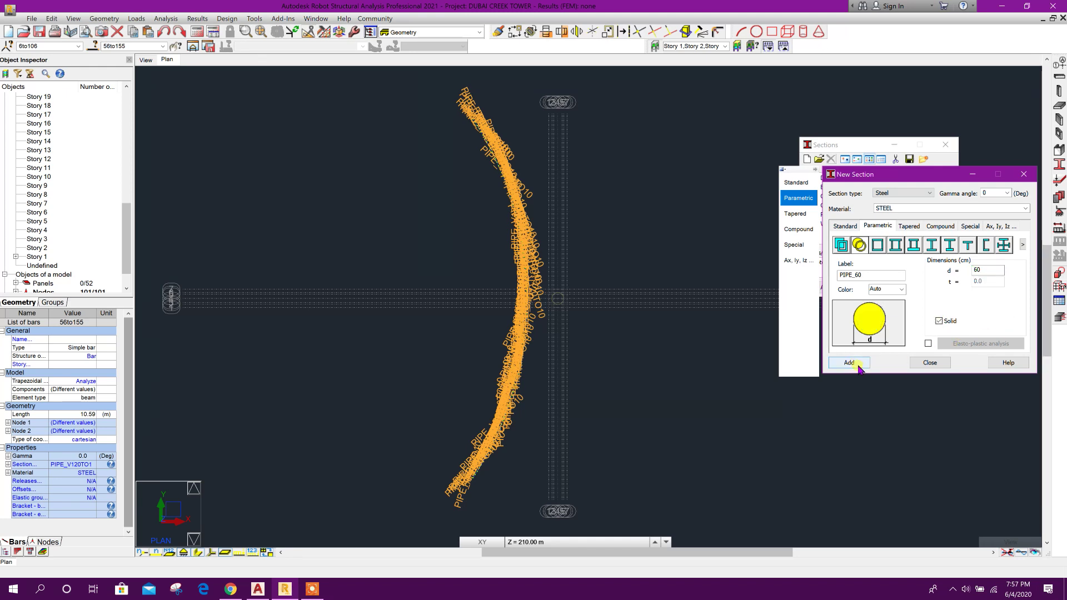
{"action": "left_click", "coordinate": [858, 366]}
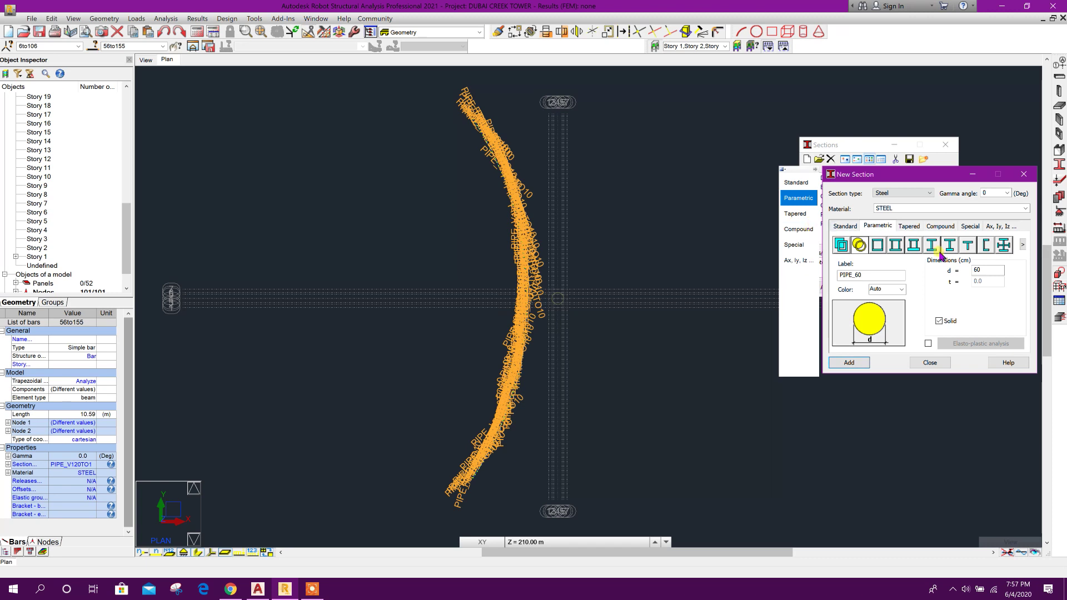
{"action": "left_click", "coordinate": [875, 275]}
{"action": "key", "text": "Tab"}
{"action": "left_click", "coordinate": [850, 362]}
{"action": "left_click", "coordinate": [930, 362]}
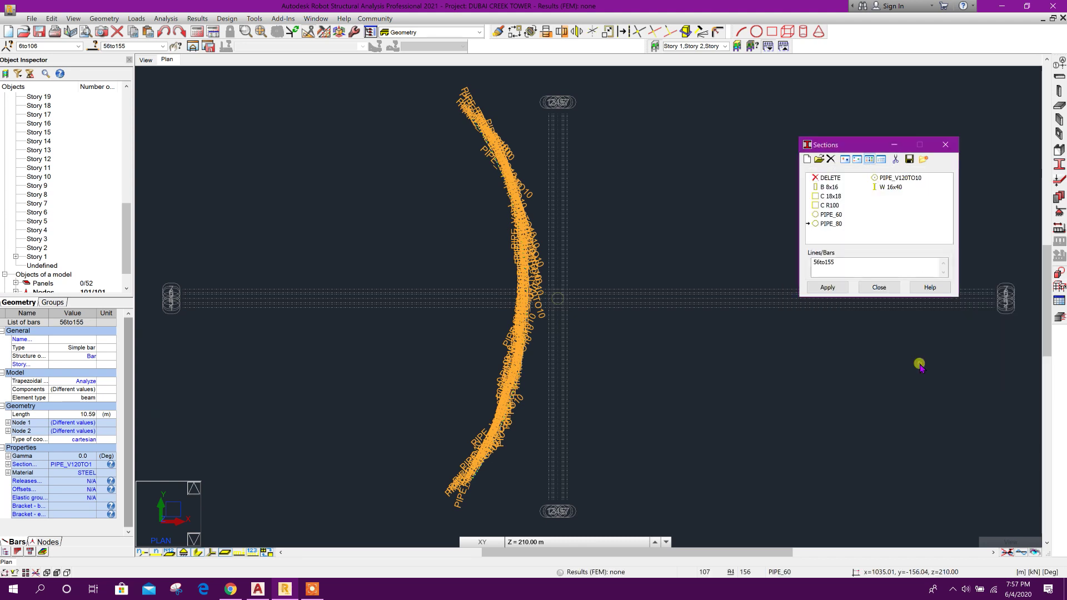
{"action": "left_click", "coordinate": [879, 287]}
Step: Assign the PIPE_60 section to the curved bars 56to155
{"action": "left_click", "coordinate": [616, 326]}
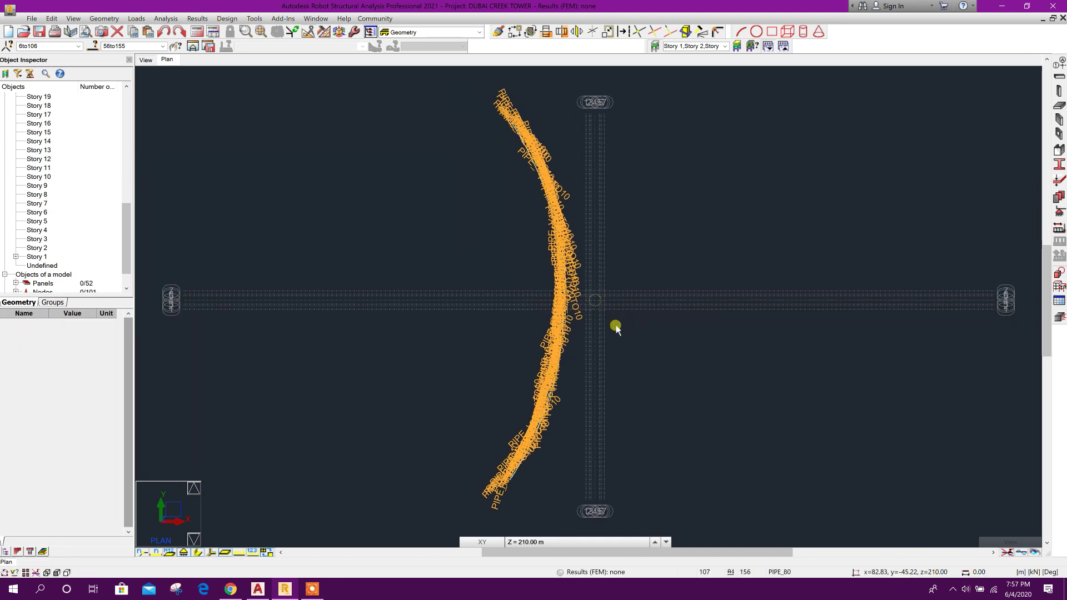
{"action": "left_click_drag", "start_coordinate": [457, 87], "coordinate": [579, 521]}
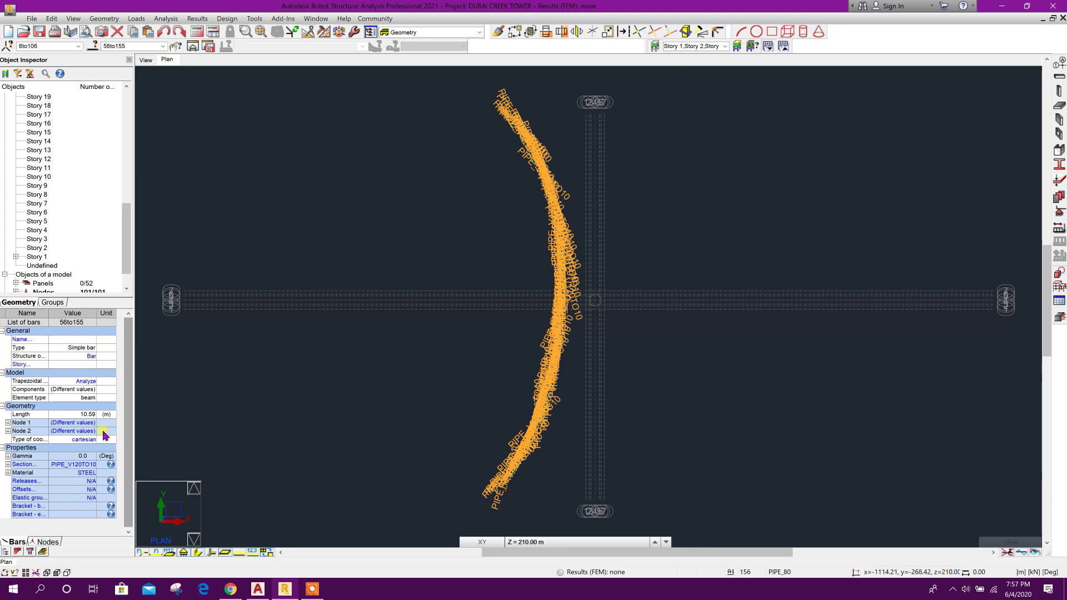
{"action": "left_click", "coordinate": [90, 467]}
{"action": "left_click", "coordinate": [90, 464]}
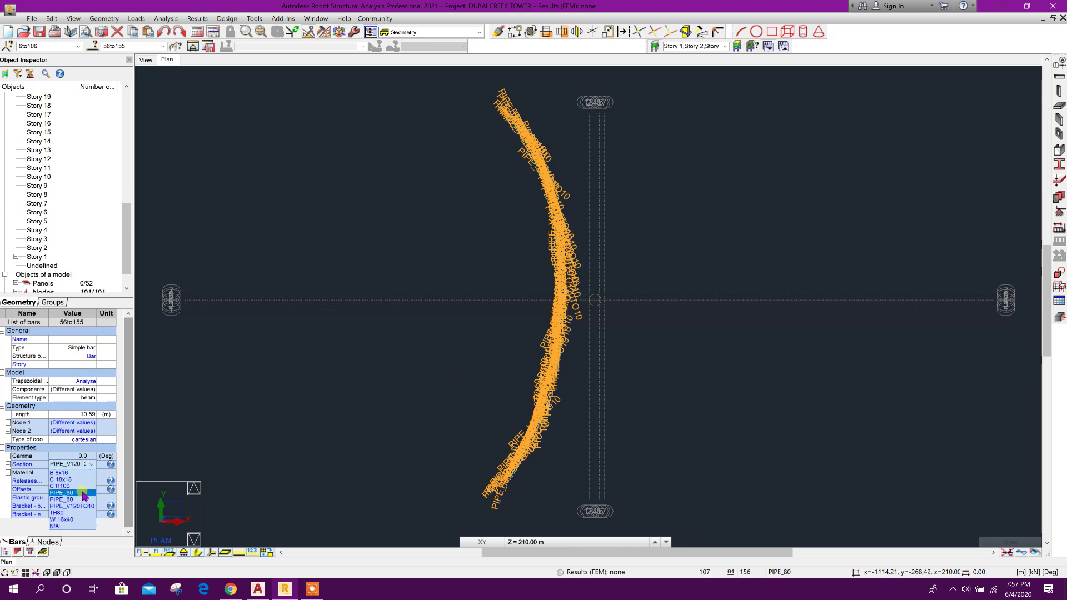
{"action": "left_click", "coordinate": [84, 493]}
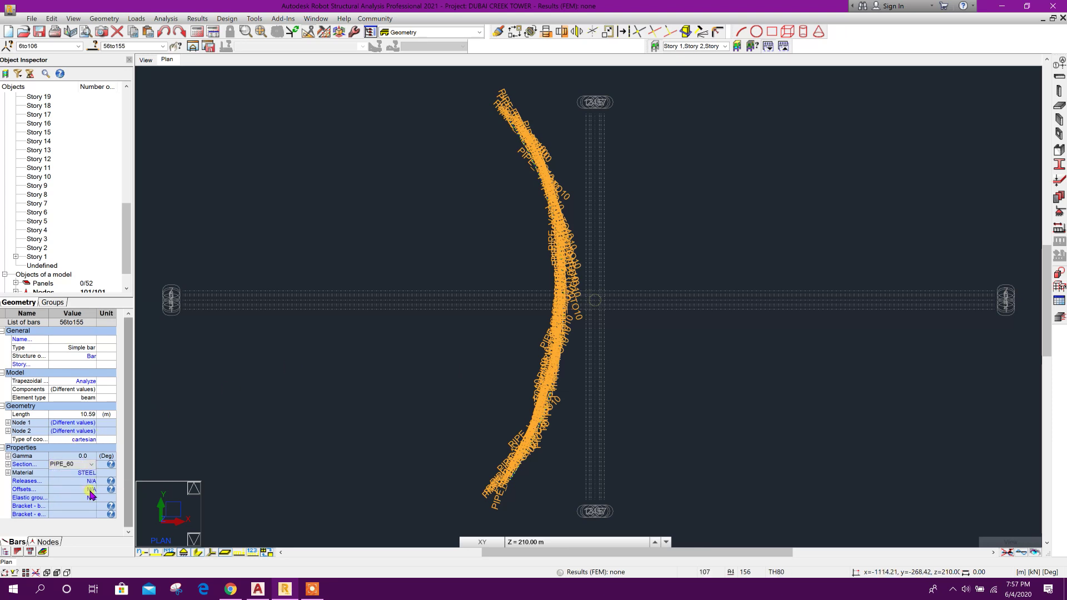
{"action": "left_click", "coordinate": [615, 319]}
{"action": "left_click", "coordinate": [145, 60]}
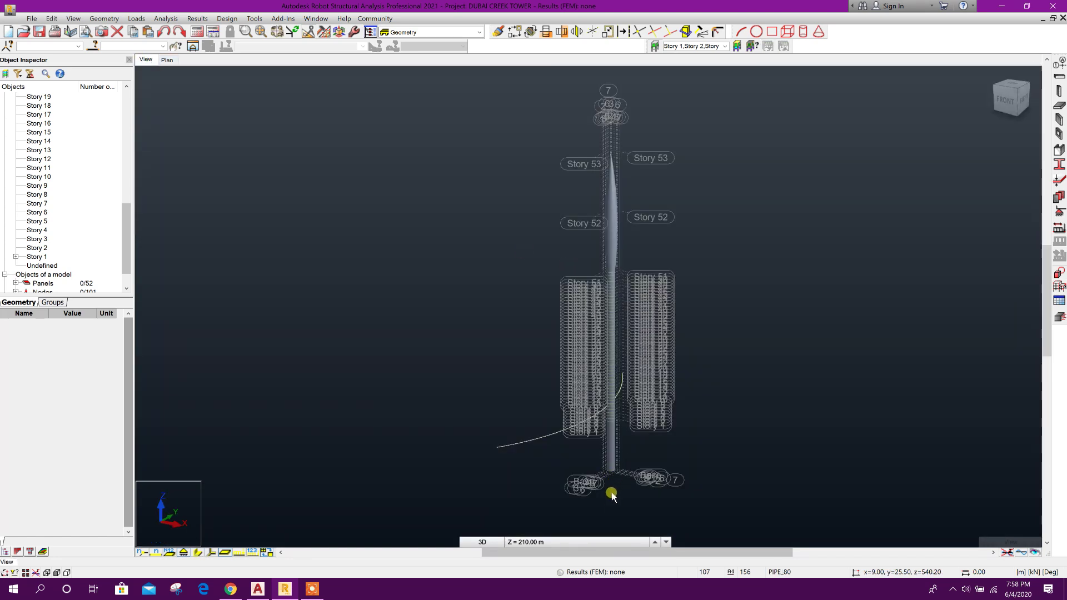
Step: Move the PIPE_60 arc bars 210 m down with vector 0,0,-210 to the base level
{"action": "middle_click_drag", "start_coordinate": [616, 515], "coordinate": [594, 478], "text": "shift"}
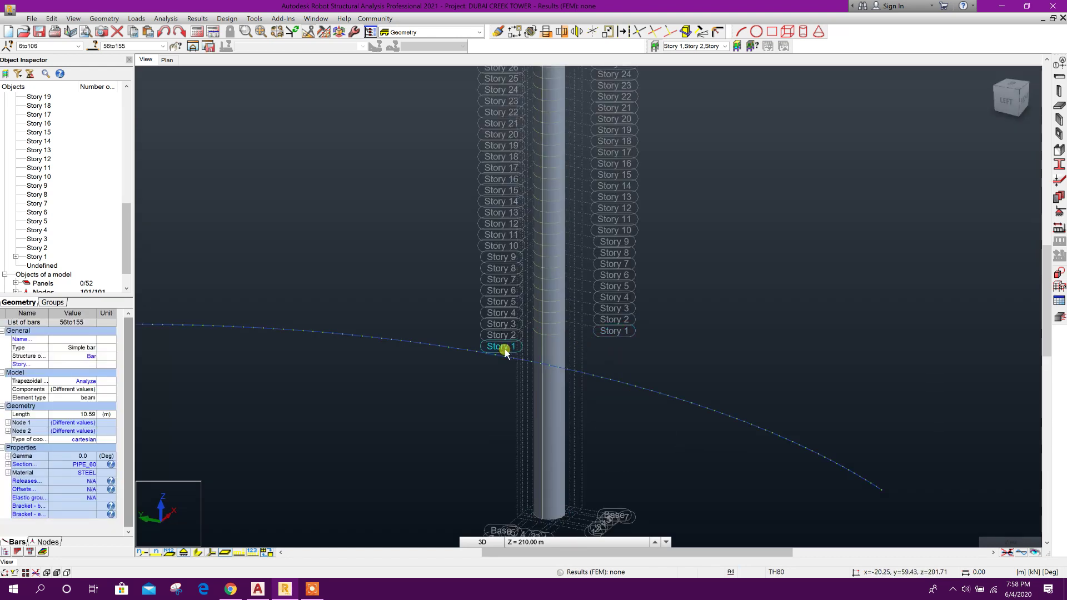
{"action": "scroll", "coordinate": [618, 455], "scroll_direction": "down", "scroll_amount": 2}
{"action": "middle_click_drag", "start_coordinate": [643, 449], "coordinate": [669, 417]}
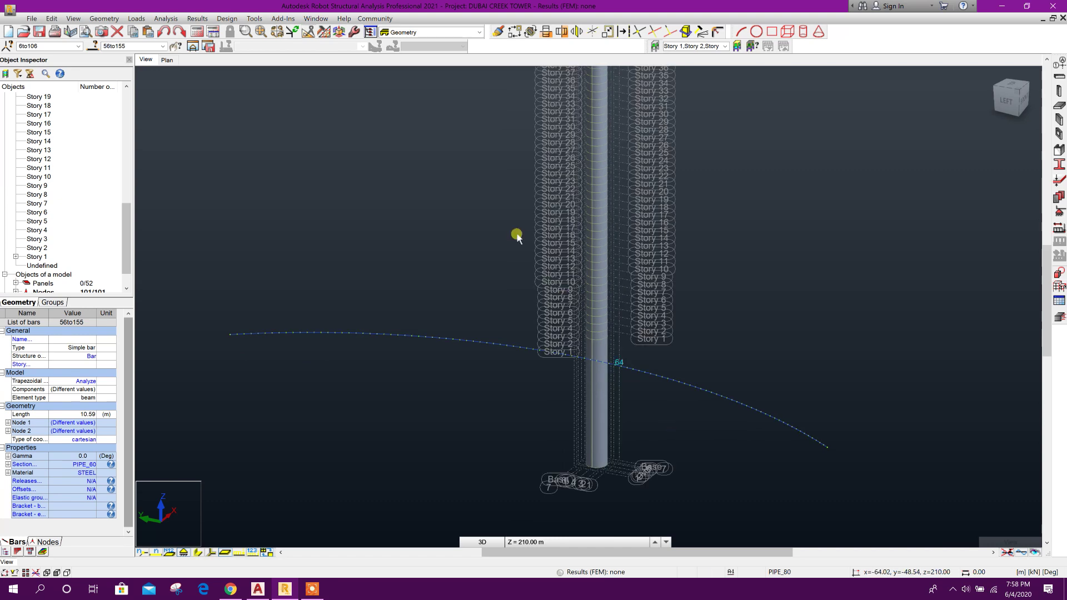
{"action": "left_click", "coordinate": [517, 34]}
{"action": "left_click", "coordinate": [925, 176]}
{"action": "left_click", "coordinate": [979, 92]}
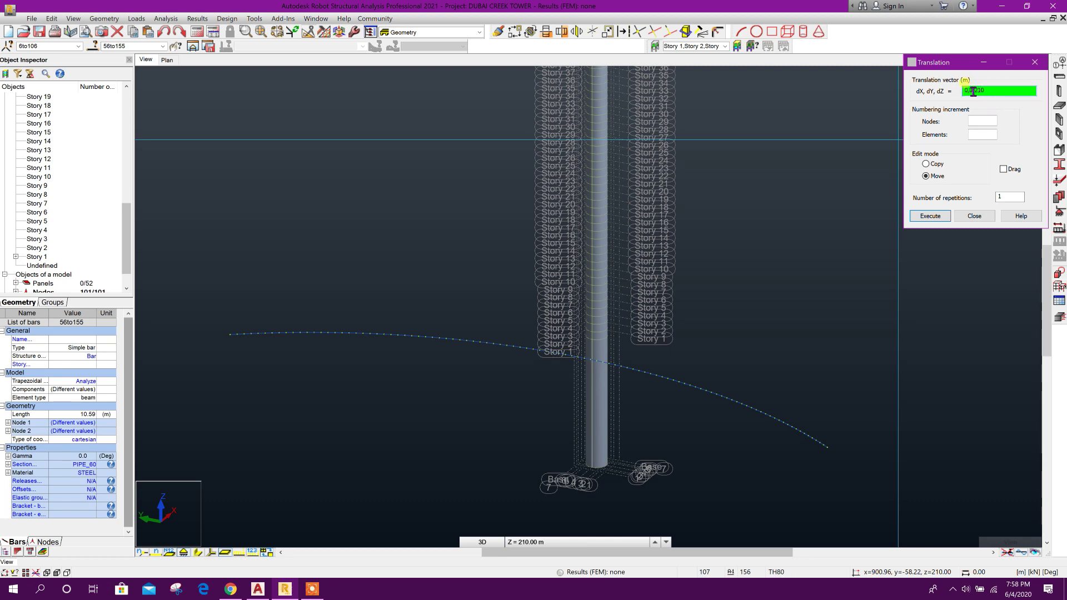
{"action": "left_click", "coordinate": [940, 214]}
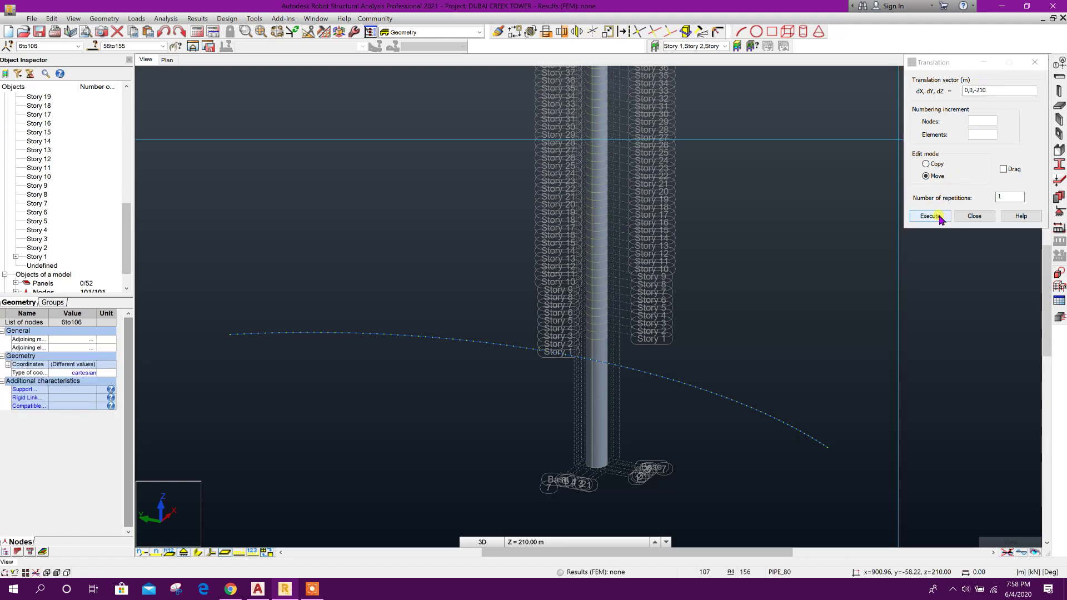
{"action": "left_click", "coordinate": [974, 216]}
{"action": "scroll", "coordinate": [648, 245], "scroll_direction": "down", "scroll_amount": 2}
{"action": "left_click", "coordinate": [757, 334]}
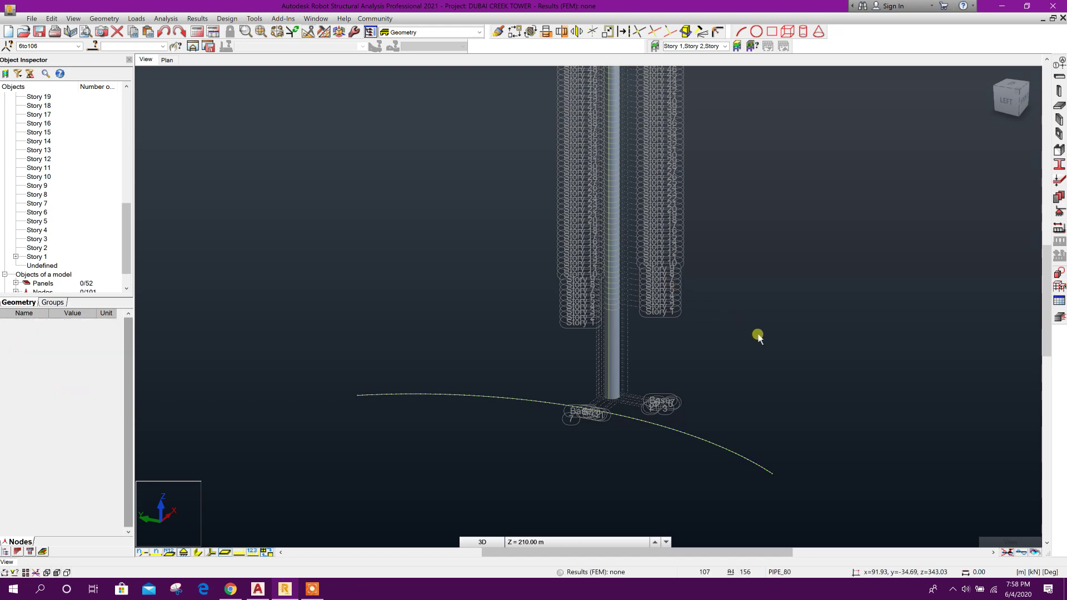
{"action": "middle_click_drag", "start_coordinate": [867, 430], "coordinate": [565, 501], "text": "shift"}
Step: Switch to the XZ elevation view at structure axis 3, Y = 13.83 m
{"action": "left_click", "coordinate": [471, 546]}
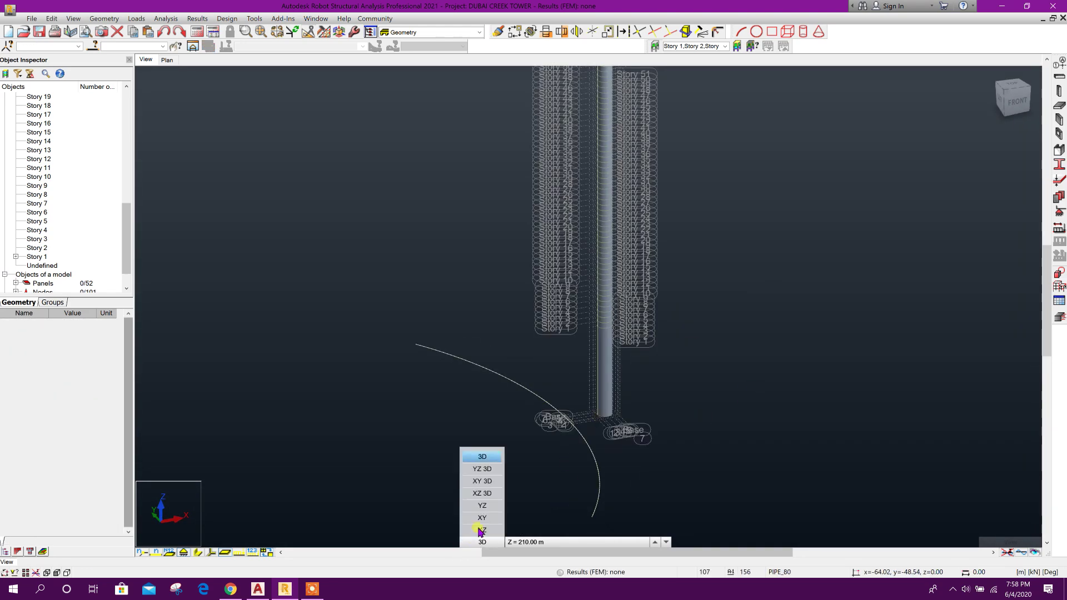
{"action": "left_click", "coordinate": [482, 531]}
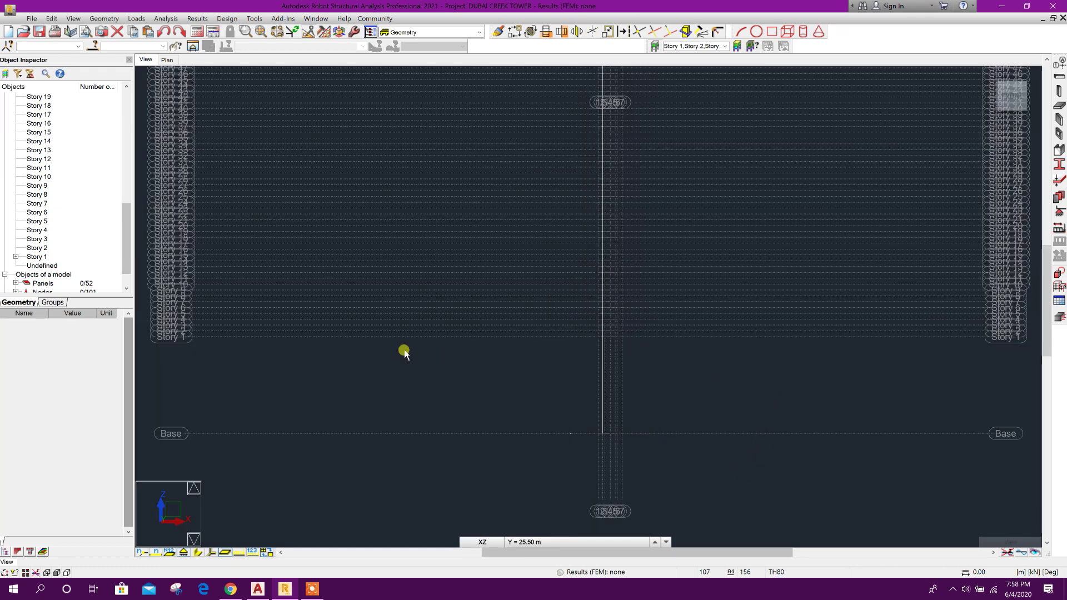
{"action": "left_click", "coordinate": [578, 542]}
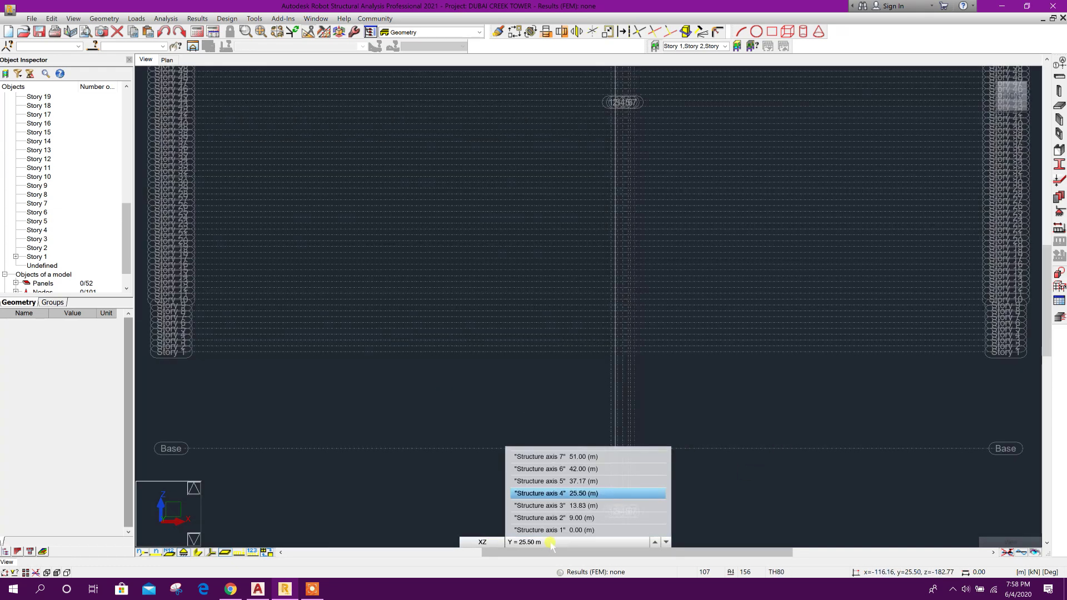
{"action": "left_click", "coordinate": [572, 506]}
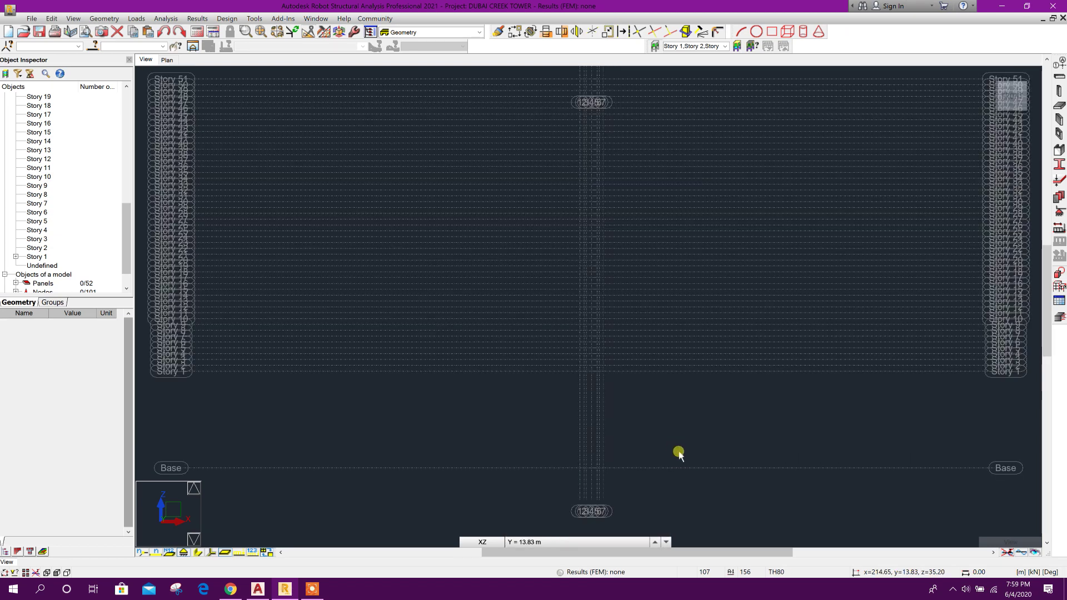
{"action": "mouse_move", "coordinate": [983, 99]}
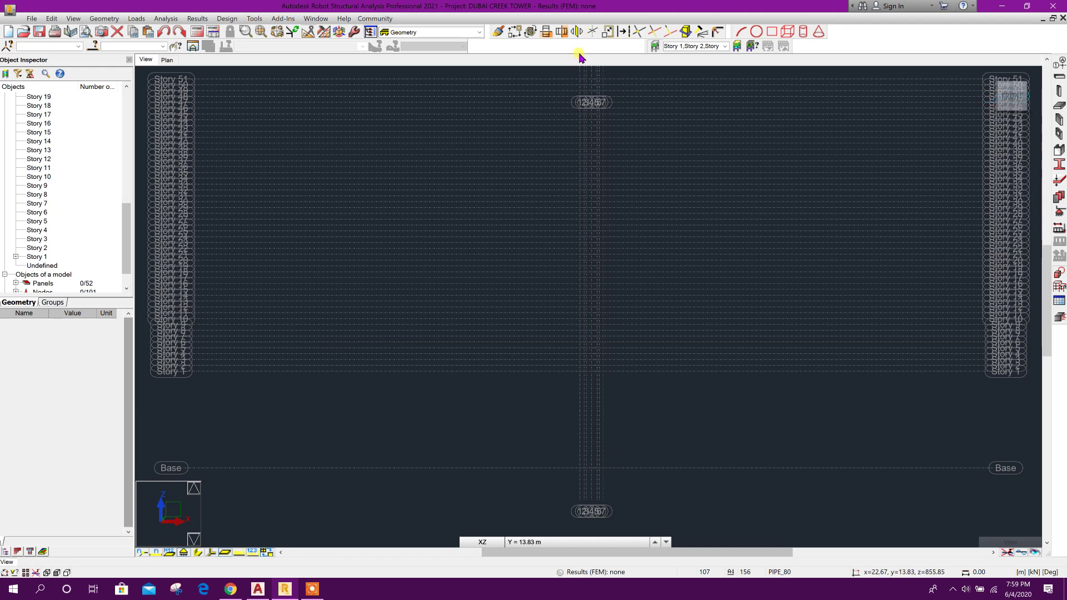
{"action": "left_click", "coordinate": [104, 18]}
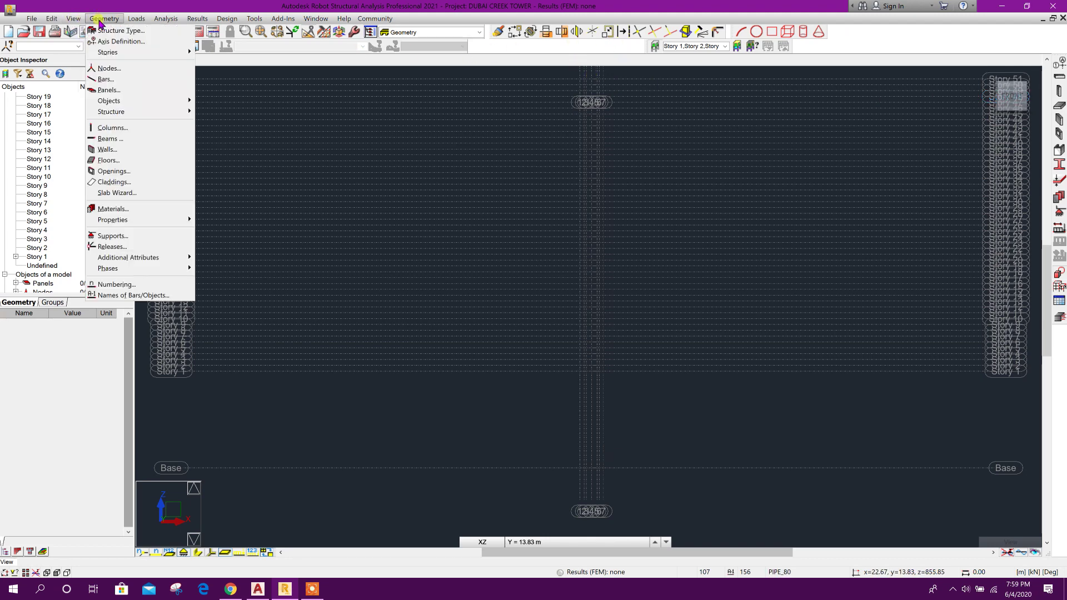
Step: Draw two vertical PIPE_60 bars from the base node up past Story 1, bar 157 being 12.70 m
{"action": "left_click", "coordinate": [126, 79]}
{"action": "left_click", "coordinate": [303, 107]}
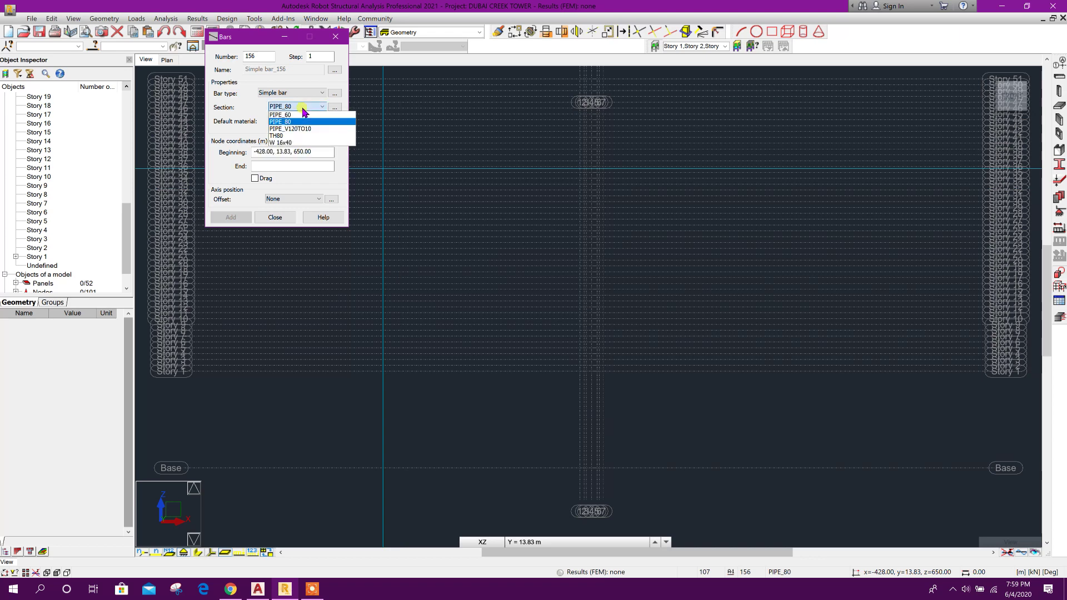
{"action": "left_click", "coordinate": [281, 115]}
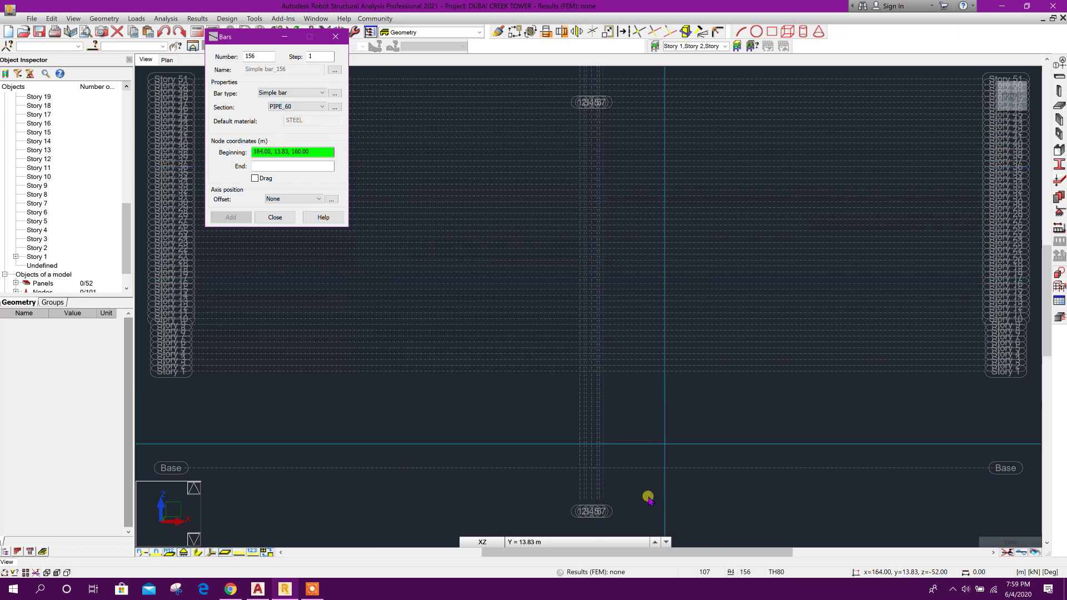
{"action": "left_click", "coordinate": [586, 468]}
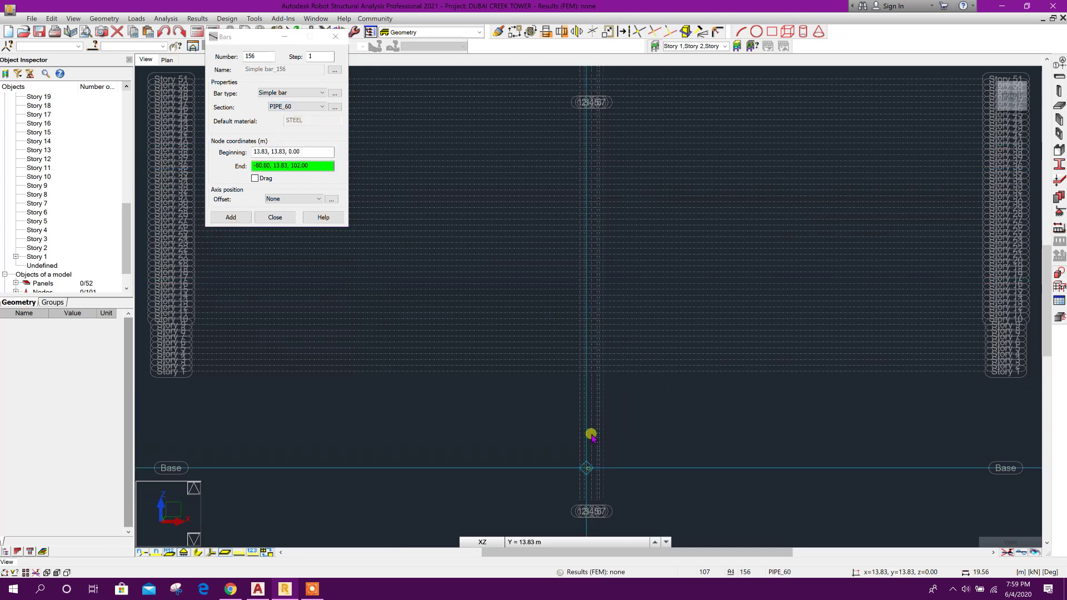
{"action": "left_click", "coordinate": [587, 370]}
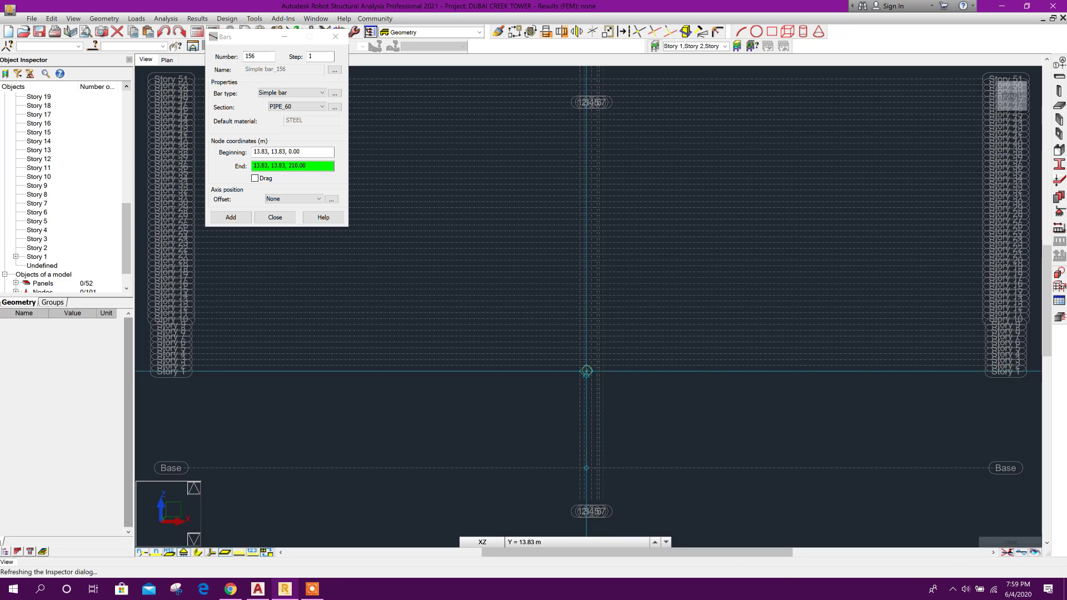
{"action": "left_click", "coordinate": [587, 368]}
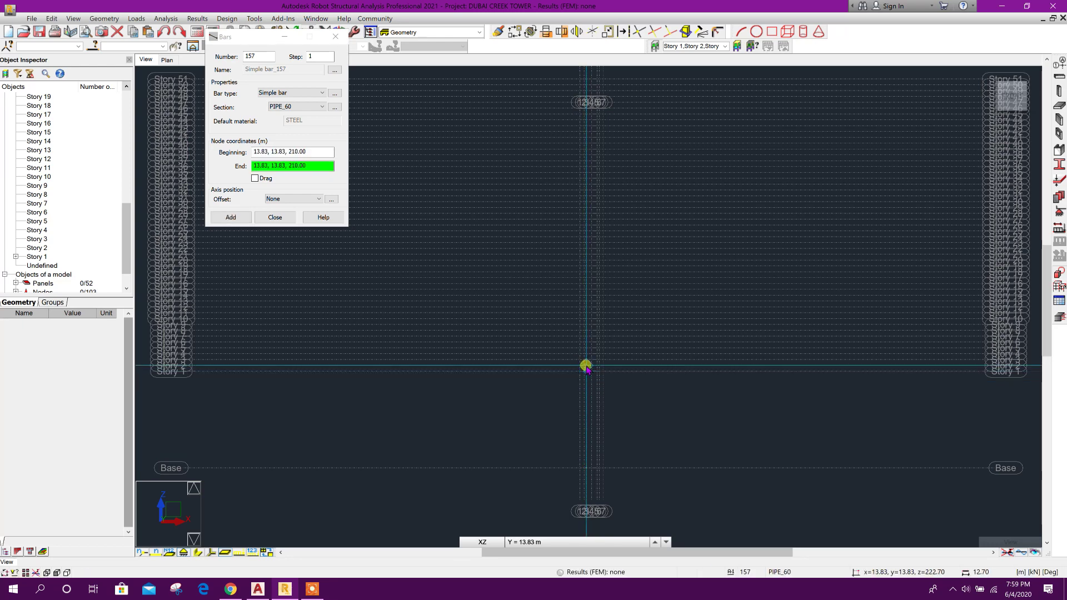
{"action": "left_click", "coordinate": [595, 365]}
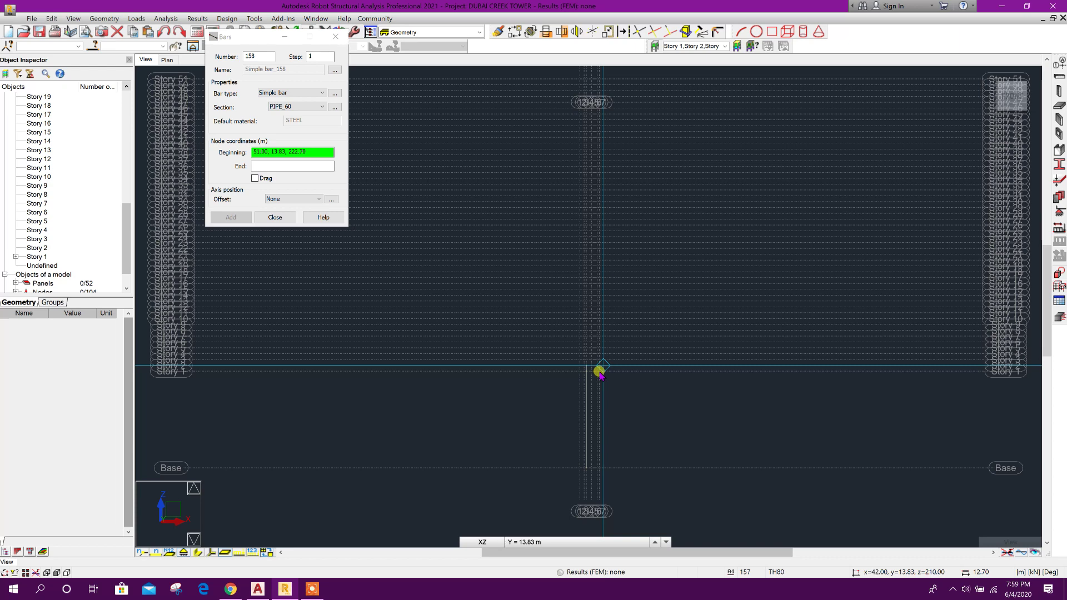
{"action": "scroll", "coordinate": [599, 371], "scroll_direction": "up", "scroll_amount": 1}
{"action": "left_click", "coordinate": [285, 217]}
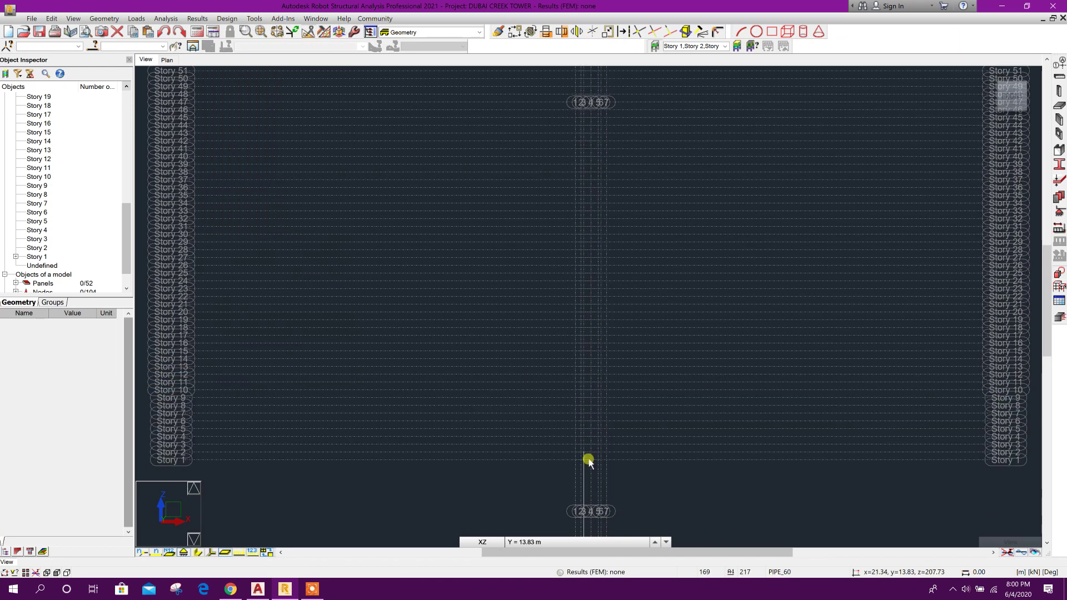
{"action": "left_click", "coordinate": [582, 457]}
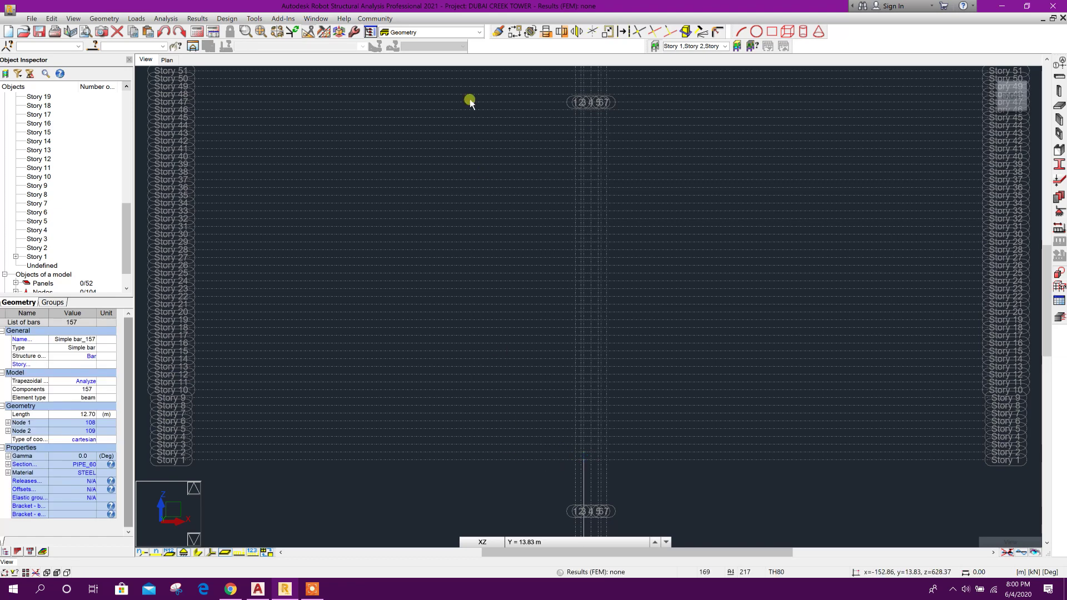
Step: Copy bar 157 upward 49 times at 0,0,12.7 spacing, ending at bar 265
{"action": "left_click", "coordinate": [531, 32]}
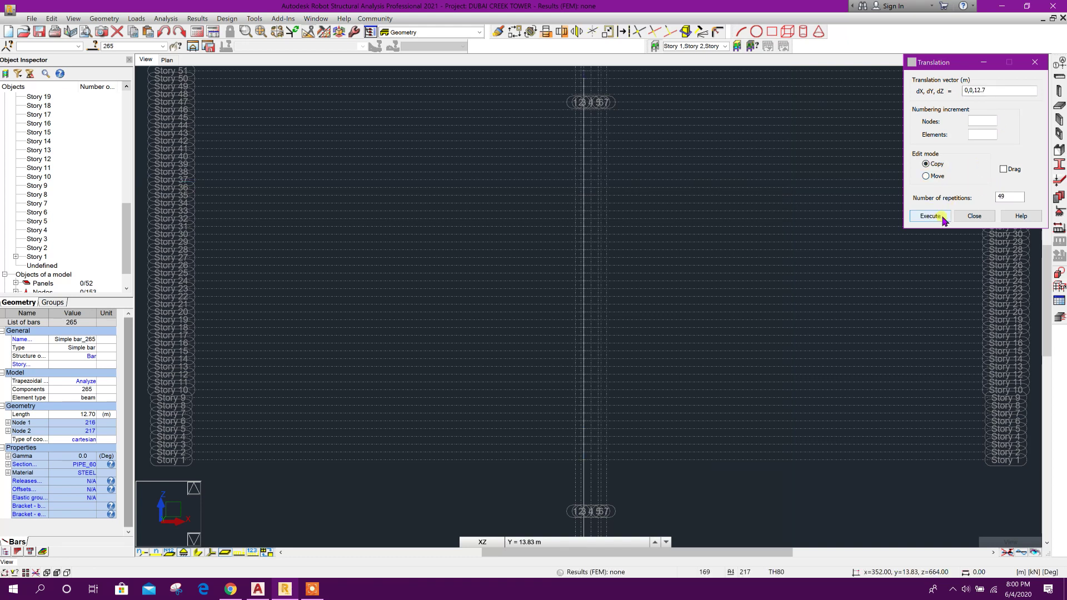
{"action": "left_click", "coordinate": [974, 216]}
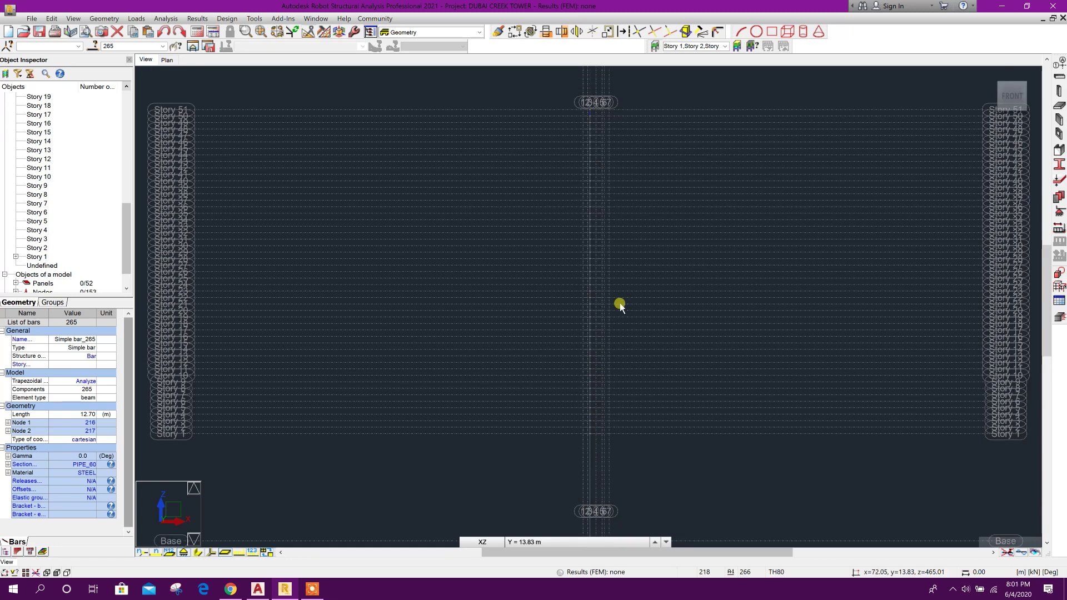
{"action": "left_click", "coordinate": [621, 307]}
Step: Use Select Special to pick every bar with section PIPE_60, then center the 3D tower view
{"action": "scroll", "coordinate": [614, 285], "scroll_direction": "down", "scroll_amount": 1}
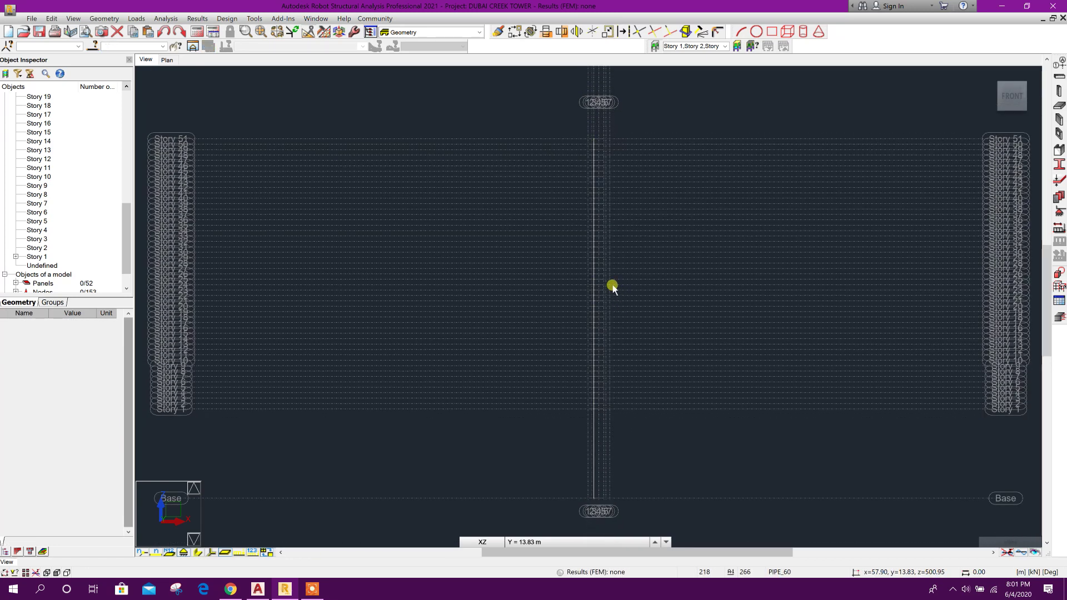
{"action": "middle_click_drag", "start_coordinate": [685, 409], "coordinate": [637, 383]}
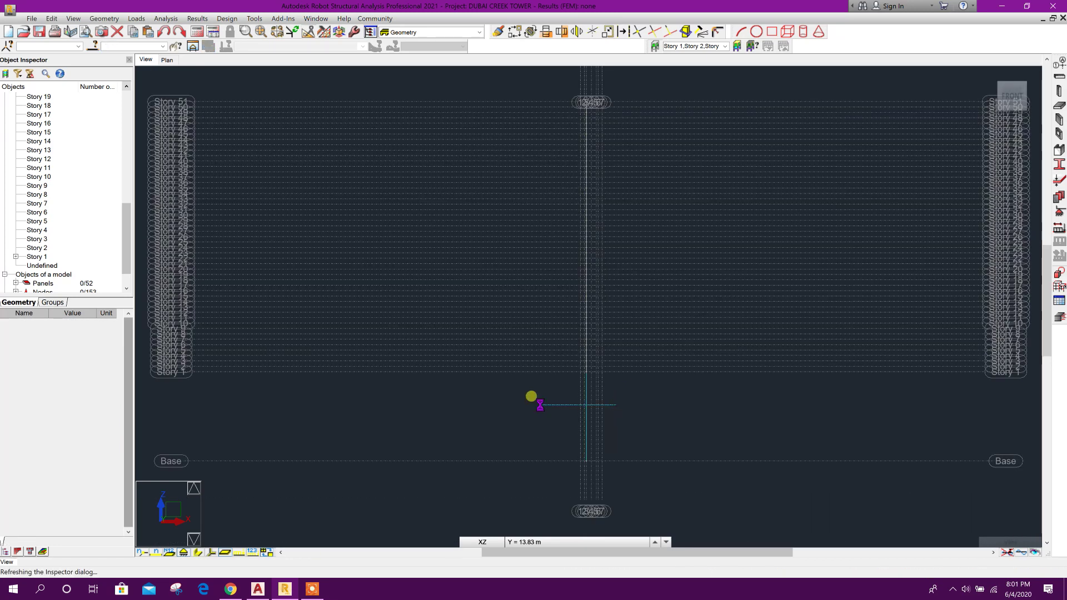
{"action": "key", "text": "Delete"}
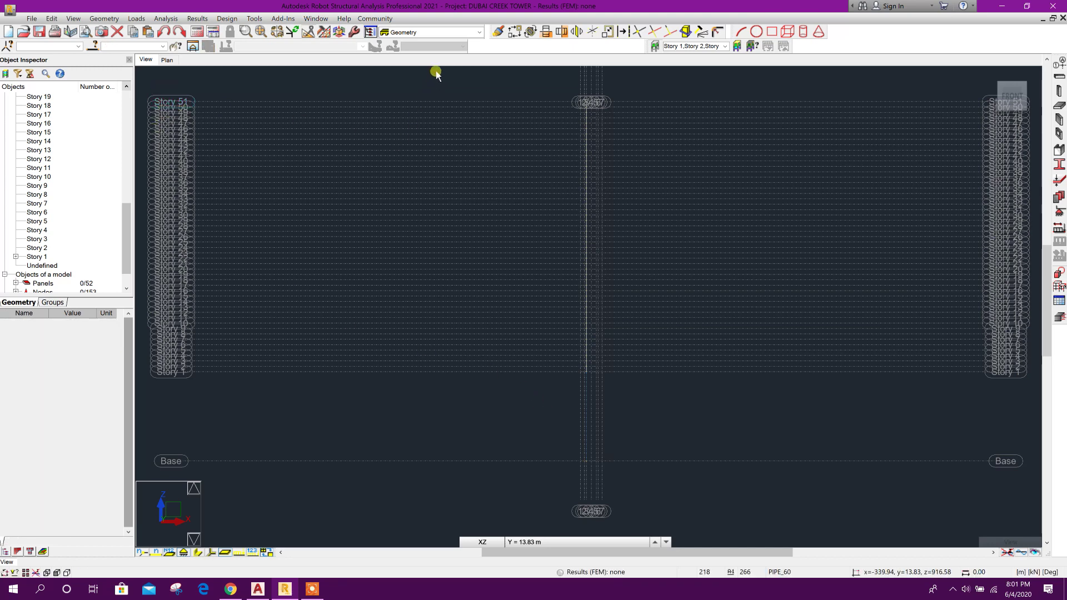
{"action": "left_click", "coordinate": [110, 22]}
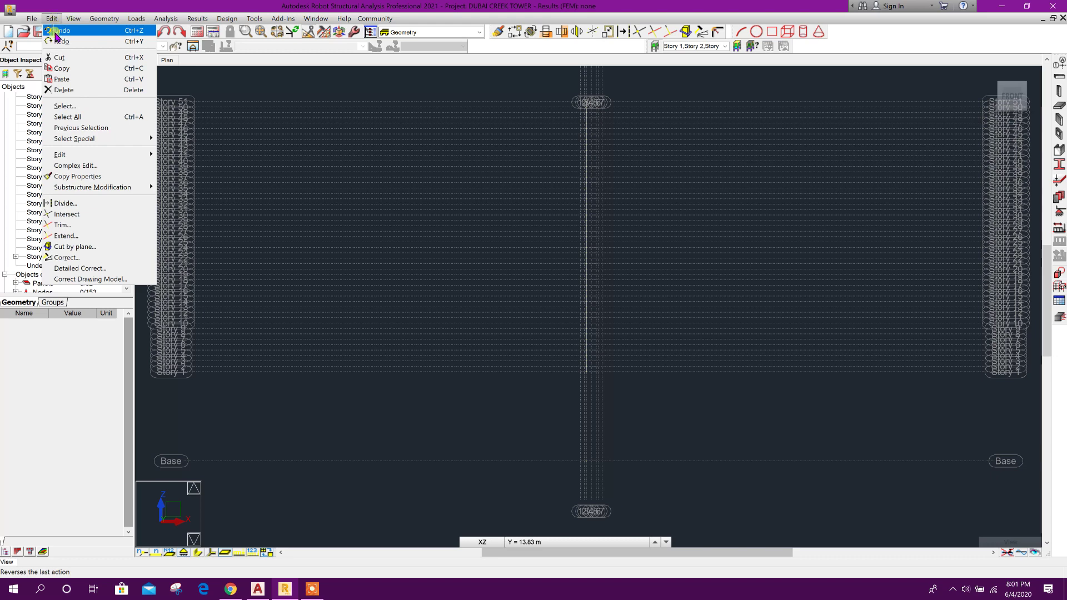
{"action": "left_click", "coordinate": [59, 94]}
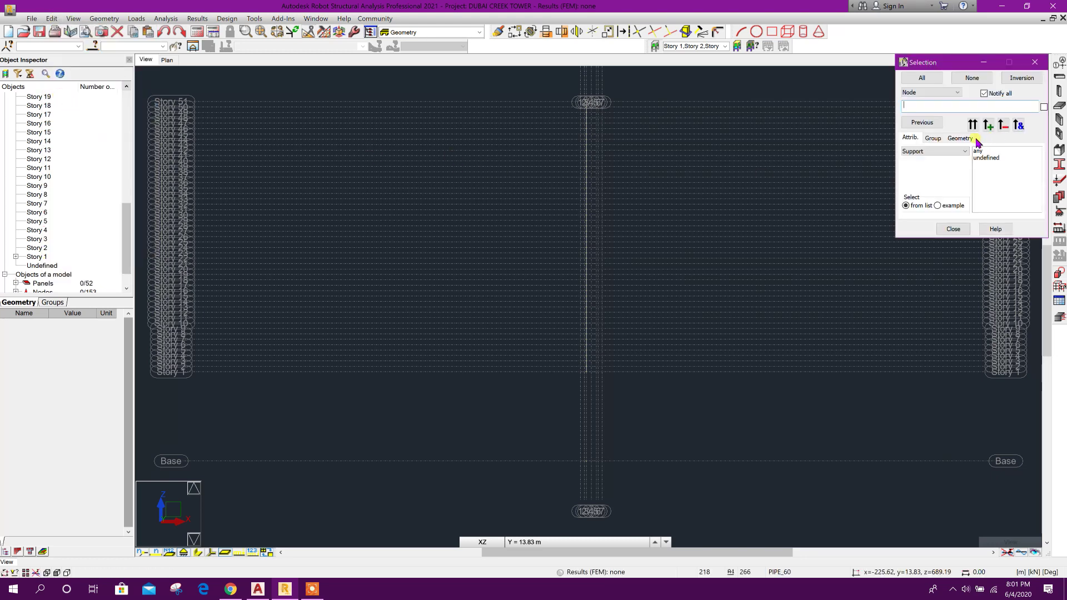
{"action": "left_click", "coordinate": [927, 95]}
{"action": "left_click", "coordinate": [924, 106]}
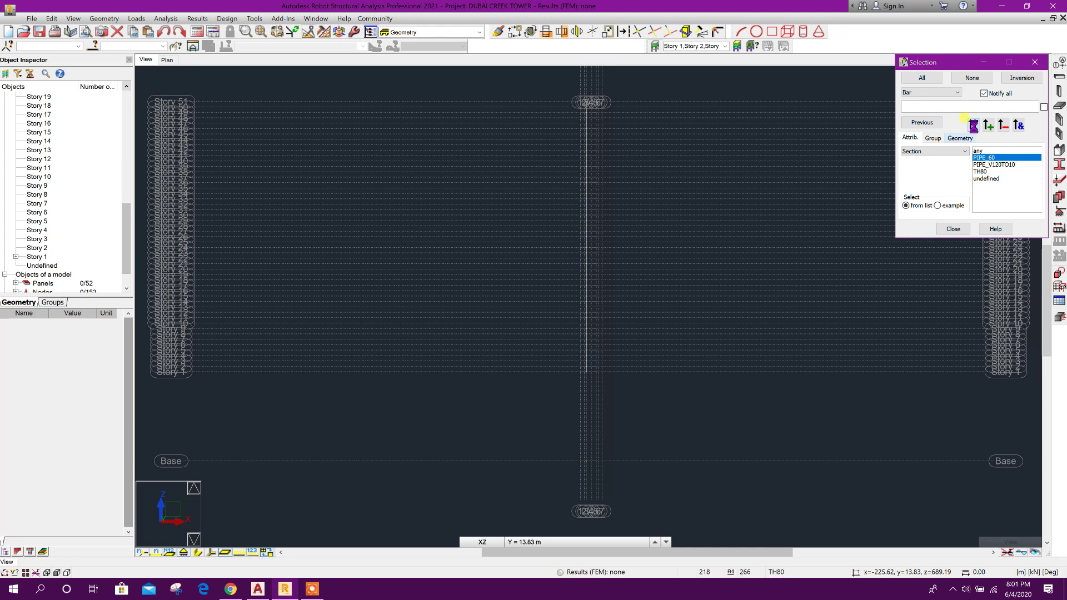
{"action": "left_click", "coordinate": [973, 125]}
{"action": "left_click", "coordinate": [956, 230]}
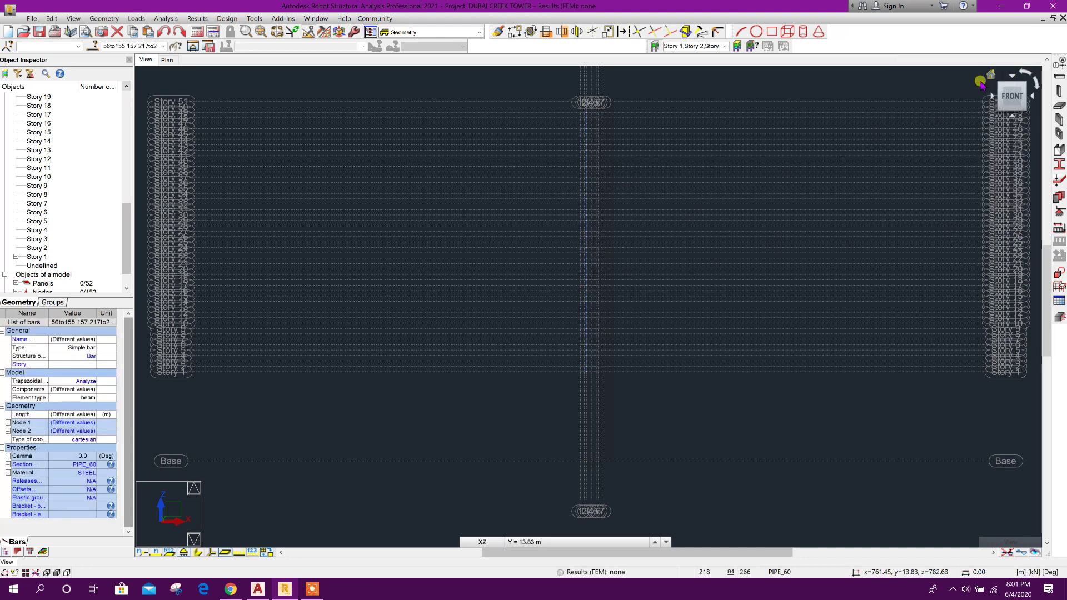
{"action": "left_click", "coordinate": [990, 76]}
{"action": "middle_click_drag", "start_coordinate": [758, 324], "coordinate": [706, 296]}
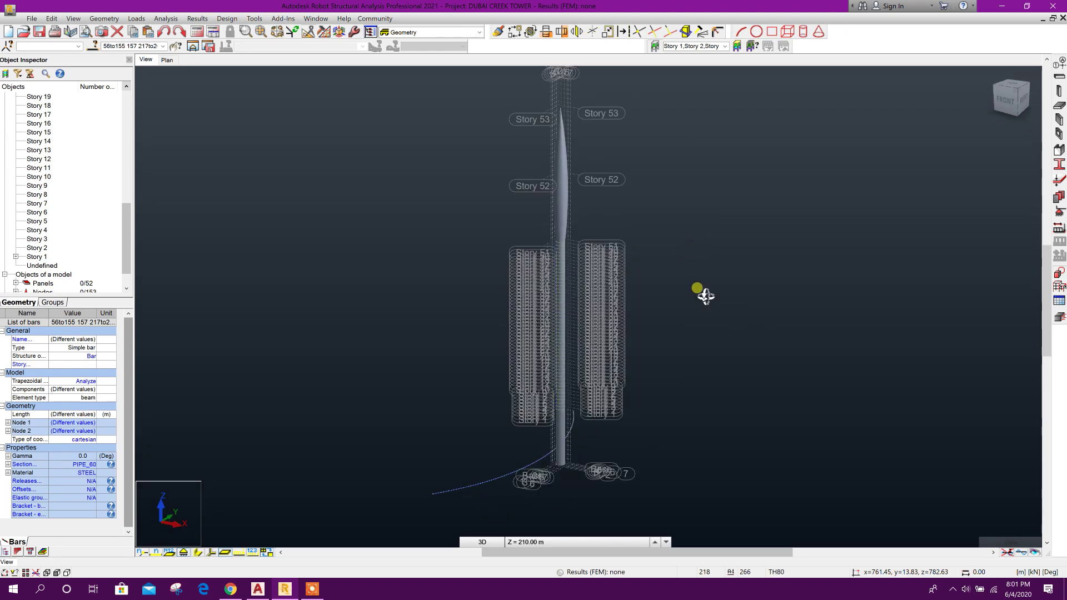
Step: Show the selected bars in a separate view with structural axes hidden
{"action": "left_click", "coordinate": [193, 46]}
{"action": "mouse_move", "coordinate": [479, 400]}
{"action": "middle_mouse_down", "text": "shift"}
{"action": "mouse_move", "coordinate": [506, 412]}
{"action": "mouse_move", "coordinate": [488, 415]}
{"action": "mouse_move", "coordinate": [484, 440]}
{"action": "mouse_move", "coordinate": [472, 374]}
{"action": "mouse_move", "coordinate": [467, 415]}
{"action": "mouse_move", "coordinate": [489, 408]}
{"action": "middle_mouse_up", "text": "shift"}
{"action": "right_click", "coordinate": [649, 299]}
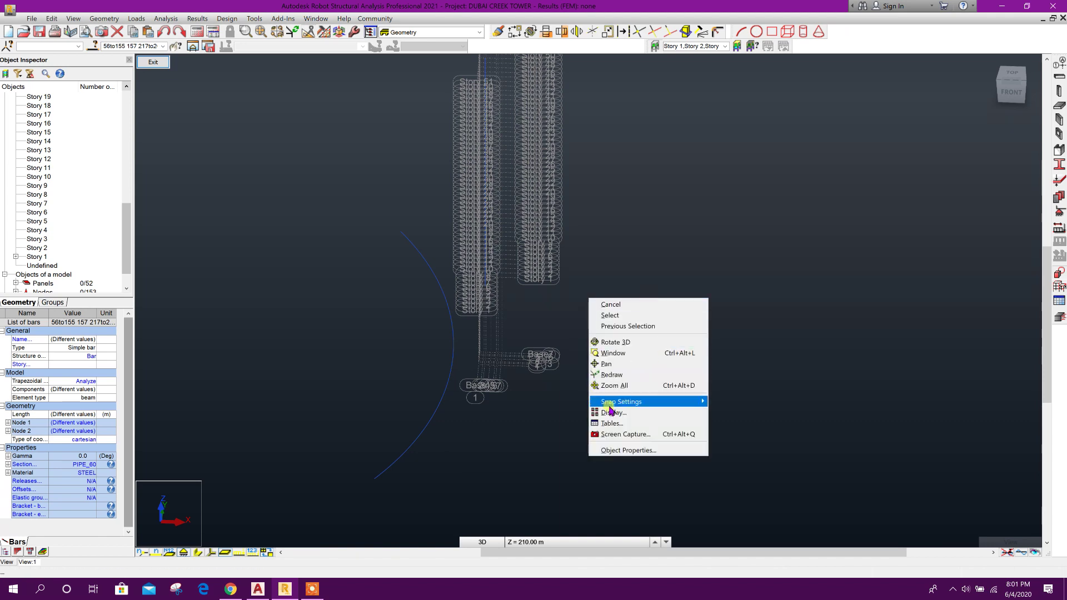
{"action": "left_click", "coordinate": [615, 408]}
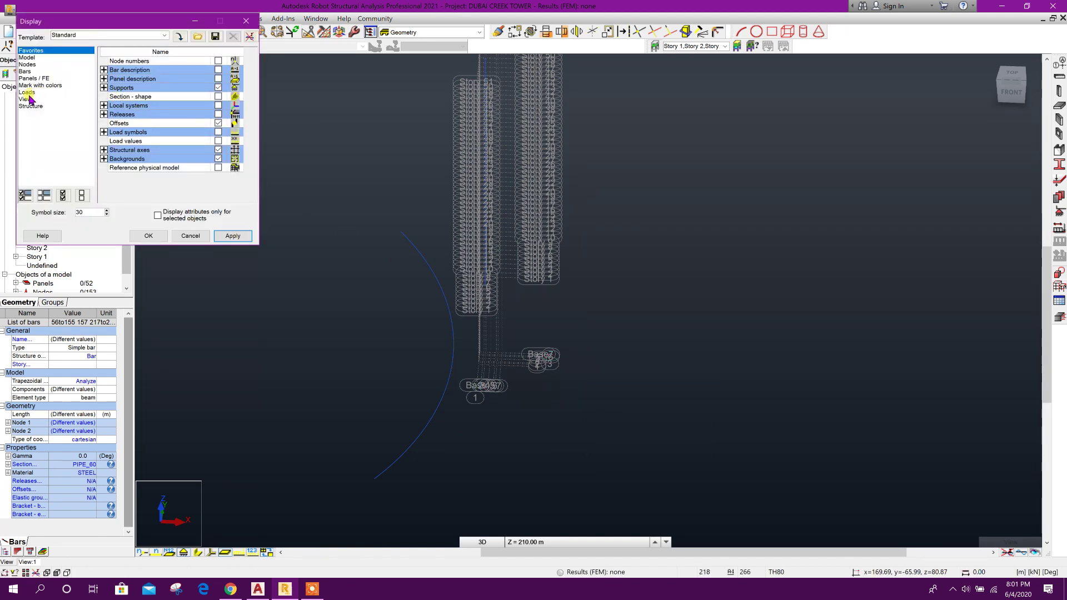
{"action": "left_click", "coordinate": [30, 106]}
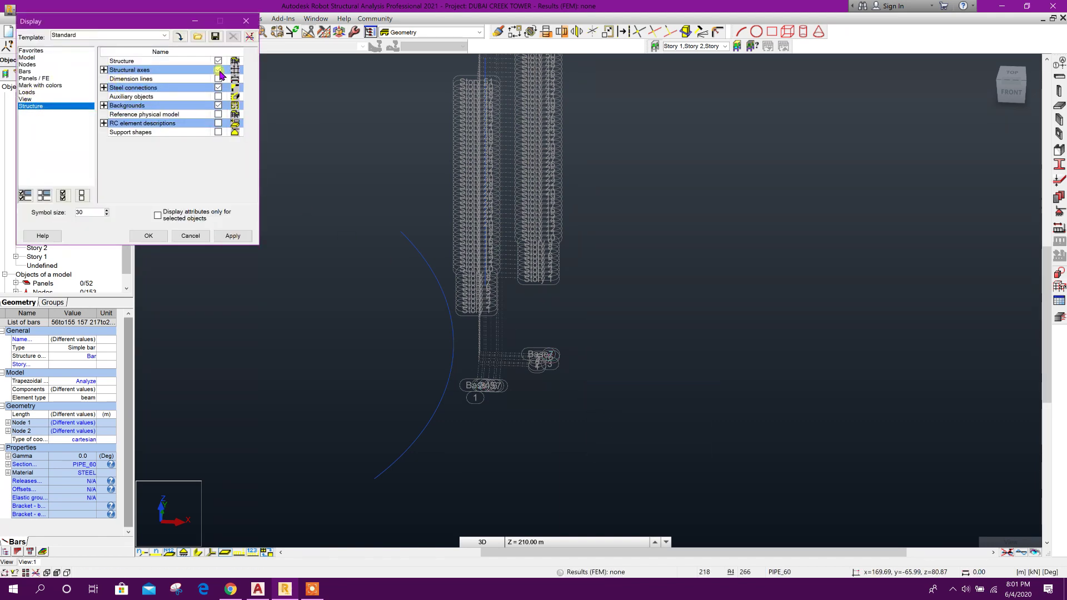
{"action": "left_click", "coordinate": [225, 237]}
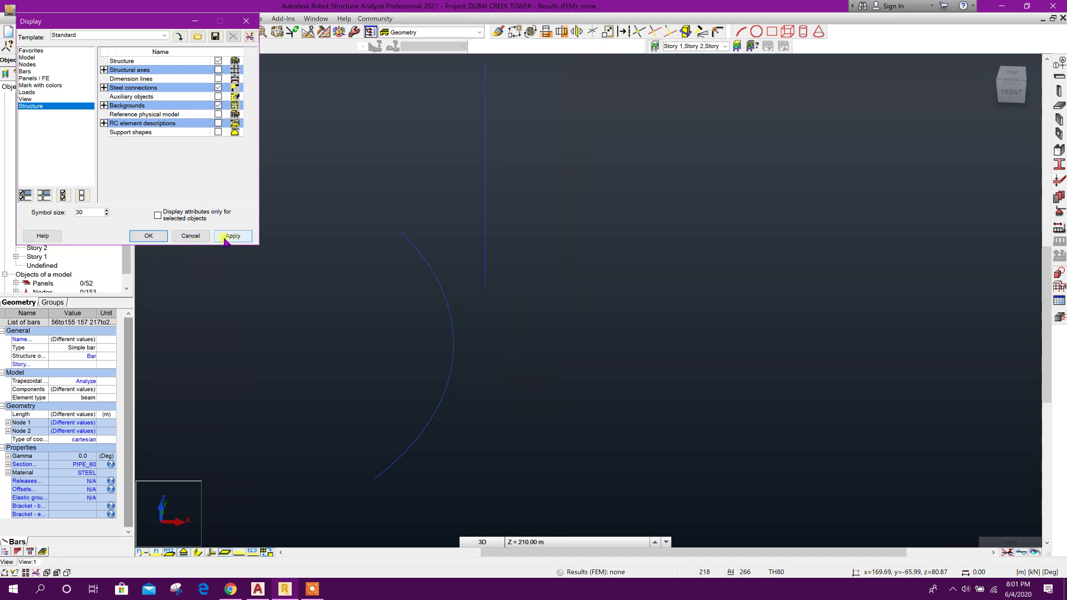
{"action": "left_click", "coordinate": [166, 238]}
Step: Clear the bar selection and frame the arc and mast in view
{"action": "left_click", "coordinate": [575, 323]}
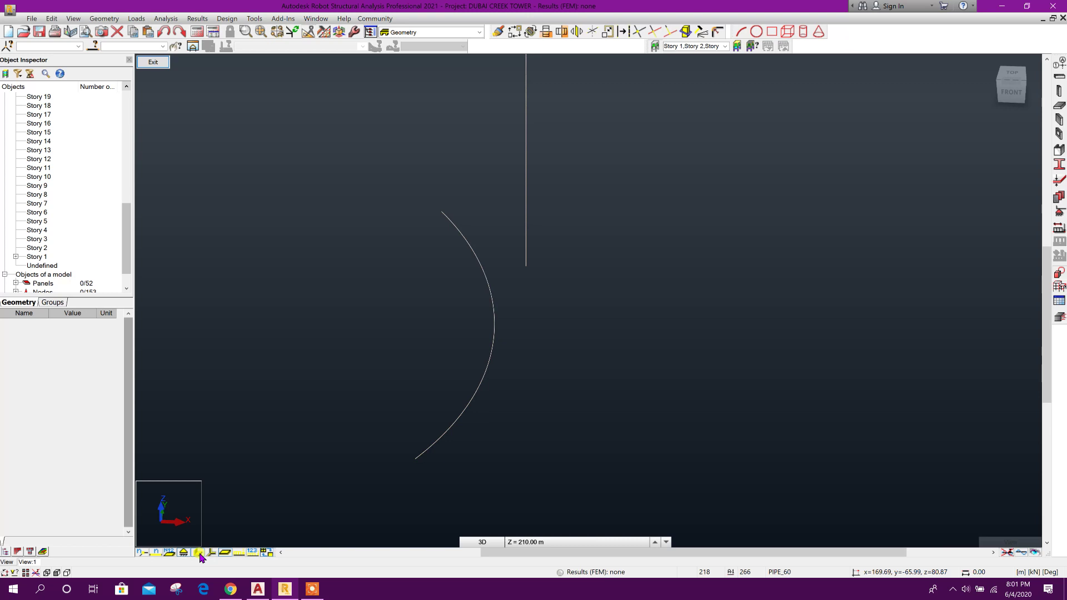
{"action": "scroll", "coordinate": [539, 307], "scroll_direction": "up", "scroll_amount": 6}
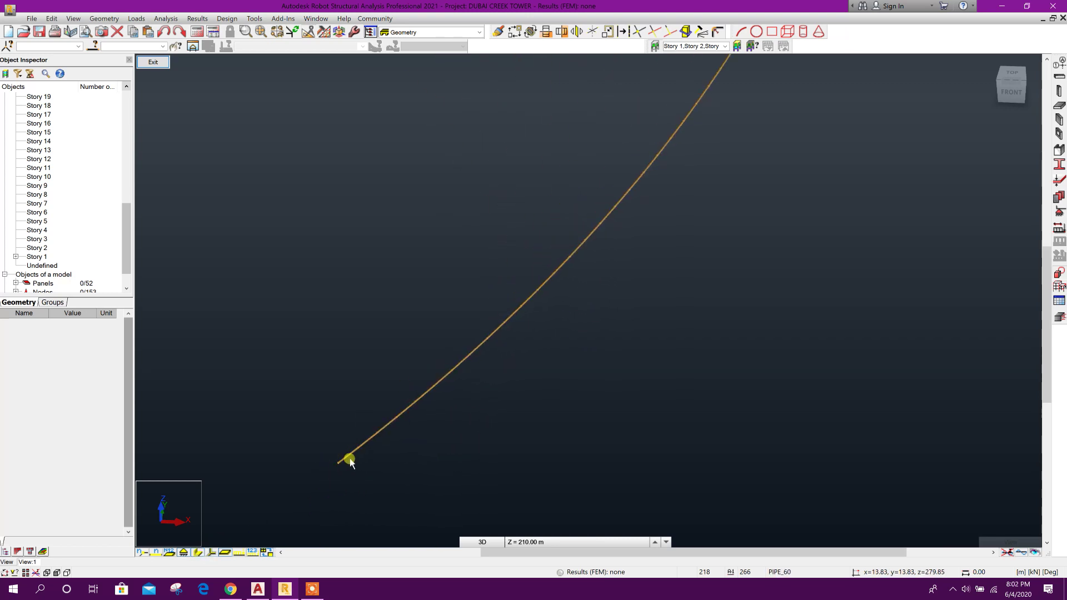
{"action": "scroll", "coordinate": [457, 417], "scroll_direction": "down", "scroll_amount": 3}
{"action": "scroll", "coordinate": [499, 499], "scroll_direction": "down", "scroll_amount": 2}
{"action": "middle_click_drag", "start_coordinate": [528, 446], "coordinate": [561, 388]}
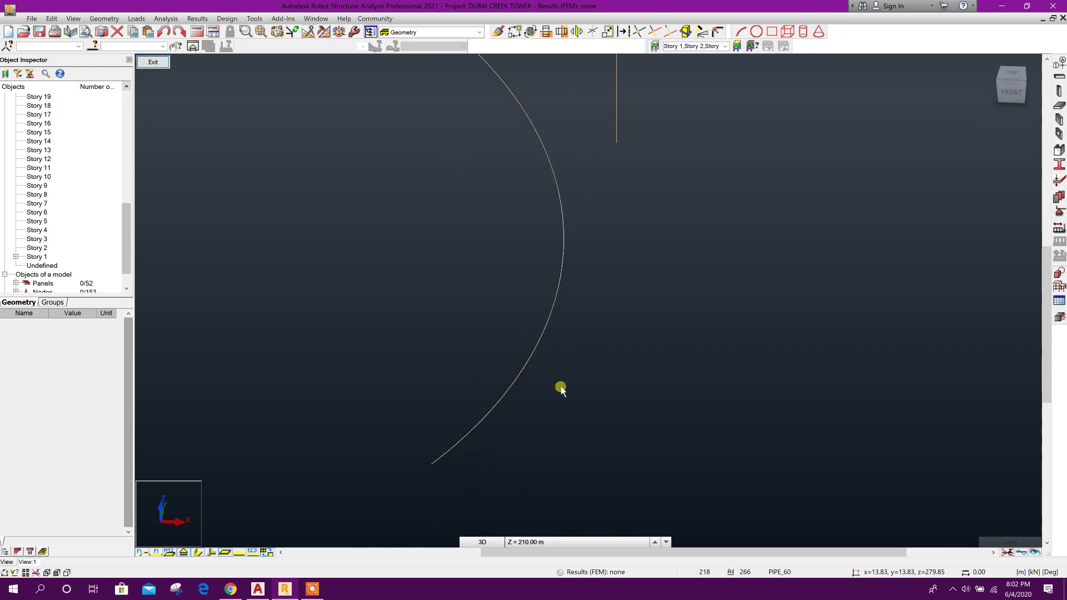
{"action": "left_click", "coordinate": [104, 18]}
Step: Start the Bars tool with section PIPE_80 for the cables
{"action": "left_click", "coordinate": [109, 79]}
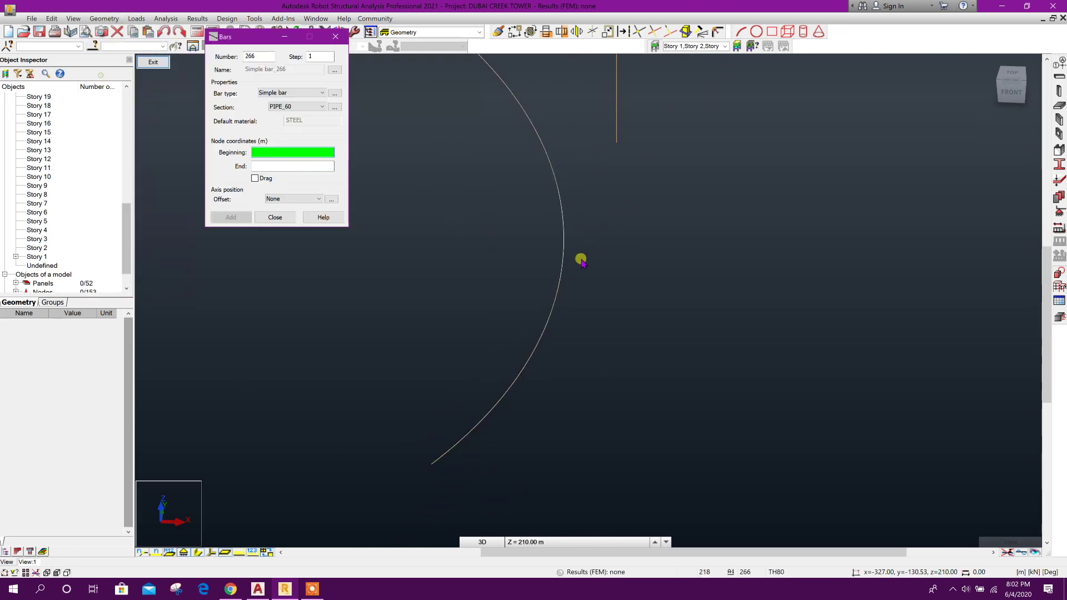
{"action": "left_click", "coordinate": [298, 109]}
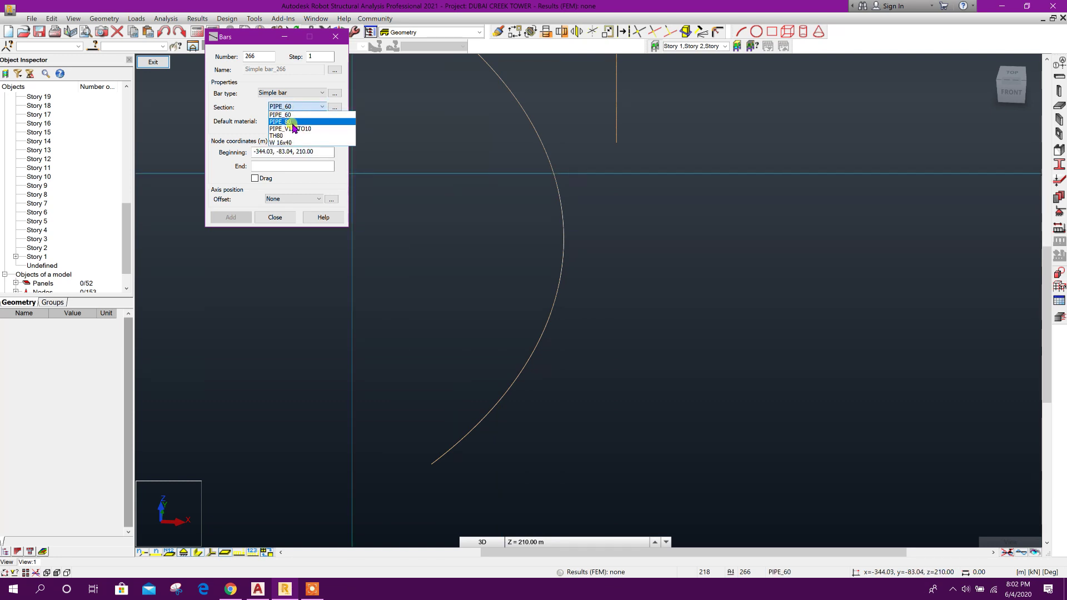
{"action": "left_click", "coordinate": [293, 122]}
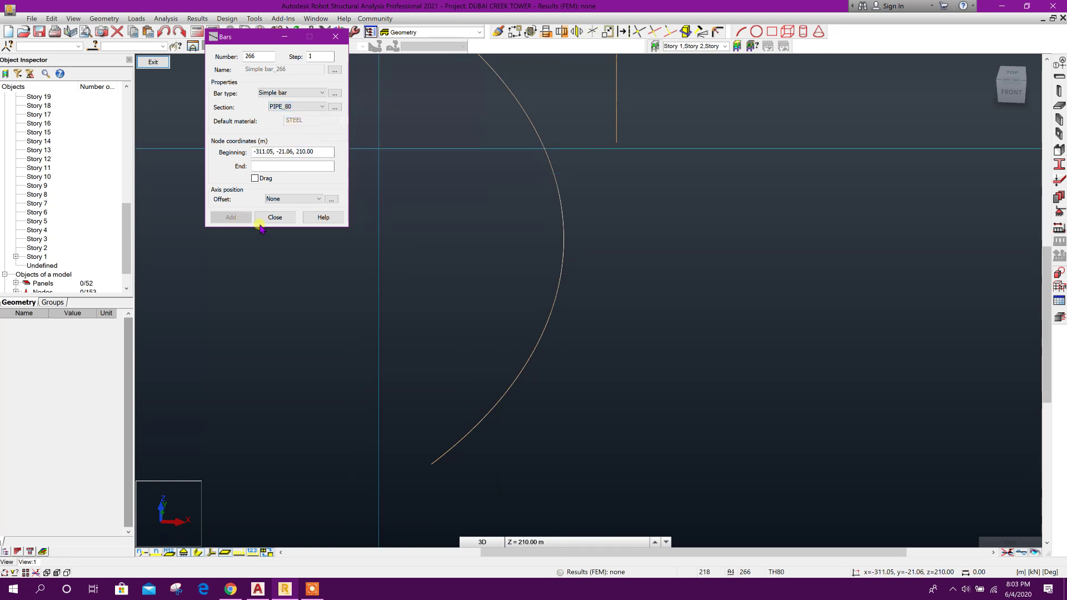
Step: Add the first cables from arc nodes to the mast, creating bars 266 to 268
{"action": "left_click", "coordinate": [432, 466]}
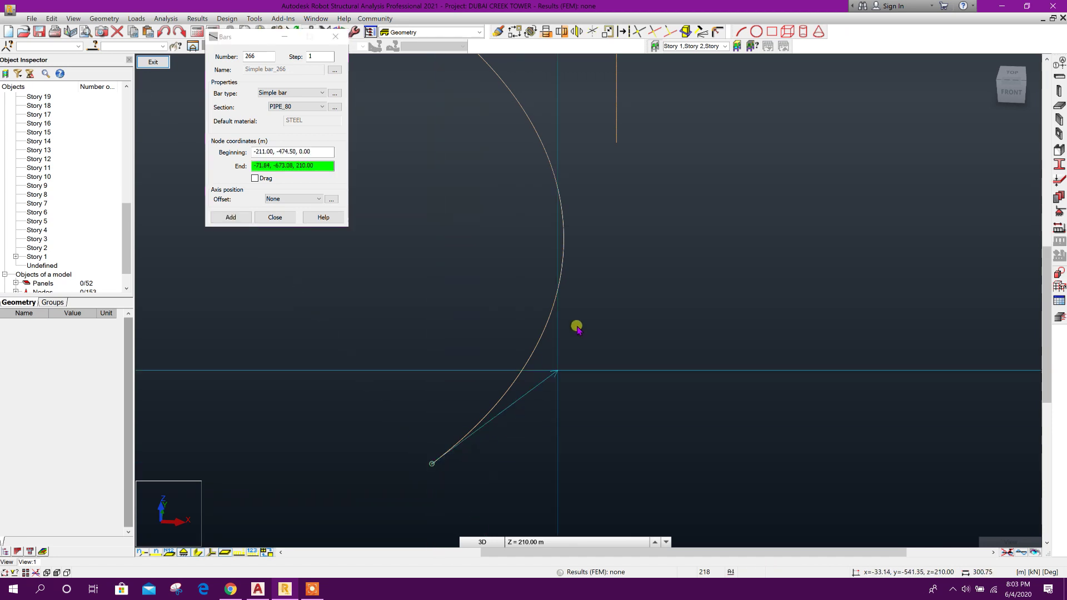
{"action": "left_click", "coordinate": [603, 204]}
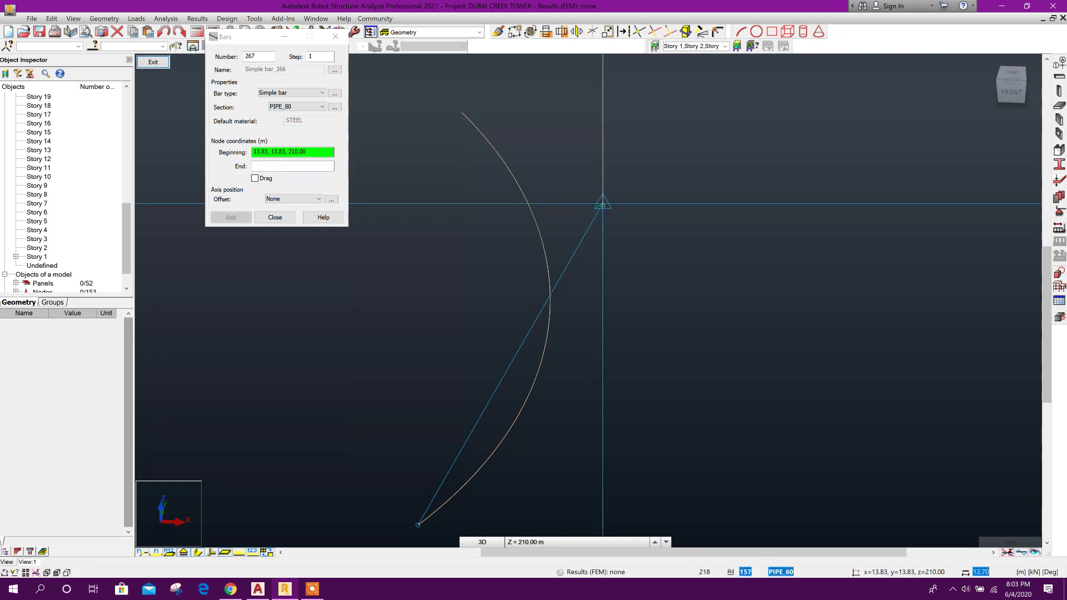
{"action": "scroll", "coordinate": [439, 517], "scroll_direction": "up", "scroll_amount": 6}
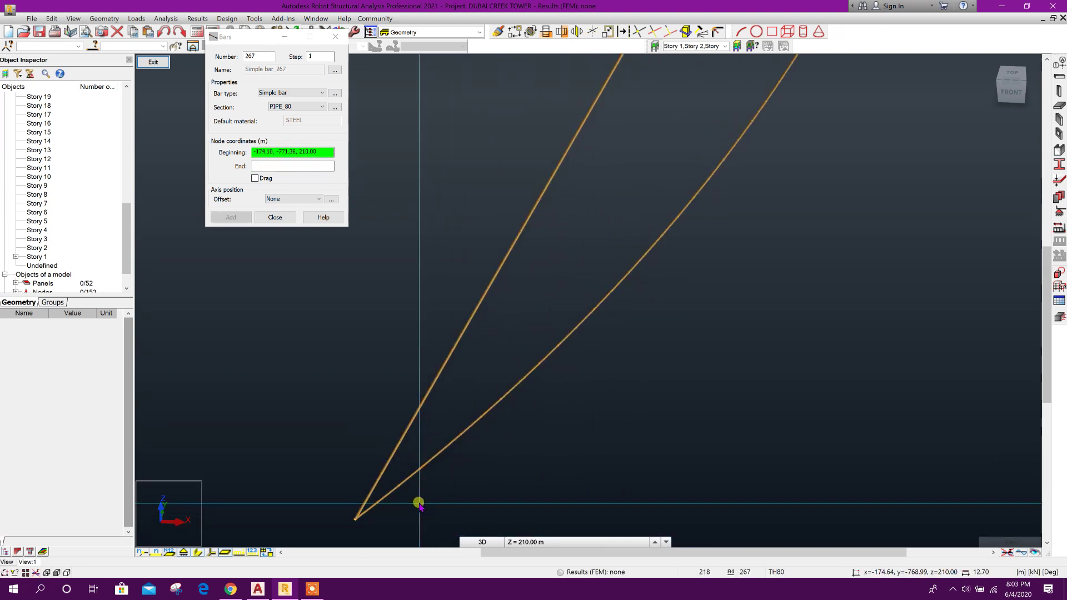
{"action": "left_click", "coordinate": [358, 518]}
{"action": "scroll", "coordinate": [426, 508], "scroll_direction": "down", "scroll_amount": 3}
{"action": "middle_click_drag", "start_coordinate": [689, 166], "coordinate": [564, 397]}
{"action": "scroll", "coordinate": [568, 367], "scroll_direction": "down", "scroll_amount": 3}
{"action": "middle_click_drag", "start_coordinate": [680, 114], "coordinate": [654, 271]}
{"action": "scroll", "coordinate": [653, 265], "scroll_direction": "up", "scroll_amount": 3}
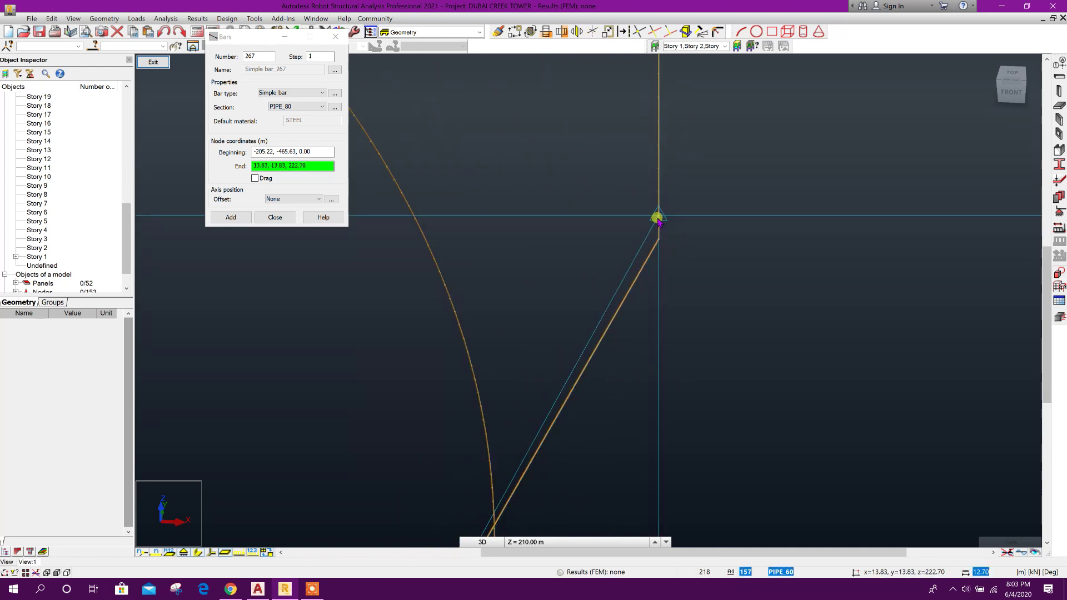
{"action": "left_click", "coordinate": [658, 220]}
{"action": "scroll", "coordinate": [600, 317], "scroll_direction": "down", "scroll_amount": 3}
{"action": "scroll", "coordinate": [467, 439], "scroll_direction": "up", "scroll_amount": 4}
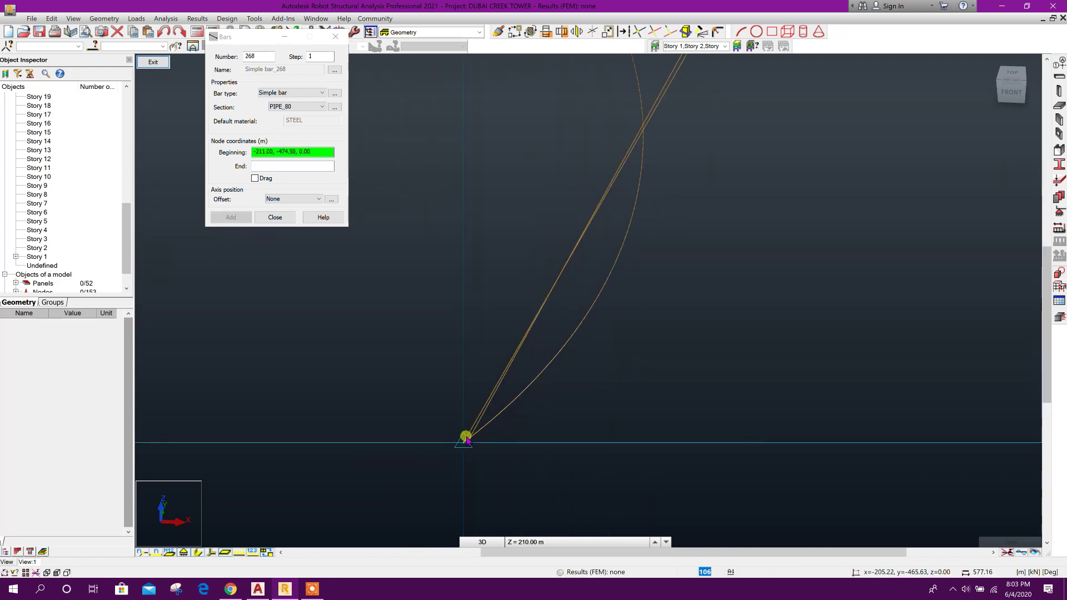
{"action": "scroll", "coordinate": [467, 439], "scroll_direction": "up", "scroll_amount": 4}
{"action": "left_click", "coordinate": [486, 422]}
{"action": "scroll", "coordinate": [459, 444], "scroll_direction": "down", "scroll_amount": 3}
{"action": "scroll", "coordinate": [504, 399], "scroll_direction": "down", "scroll_amount": 2}
{"action": "middle_click_drag", "start_coordinate": [674, 221], "coordinate": [593, 358]}
{"action": "scroll", "coordinate": [626, 290], "scroll_direction": "up", "scroll_amount": 4}
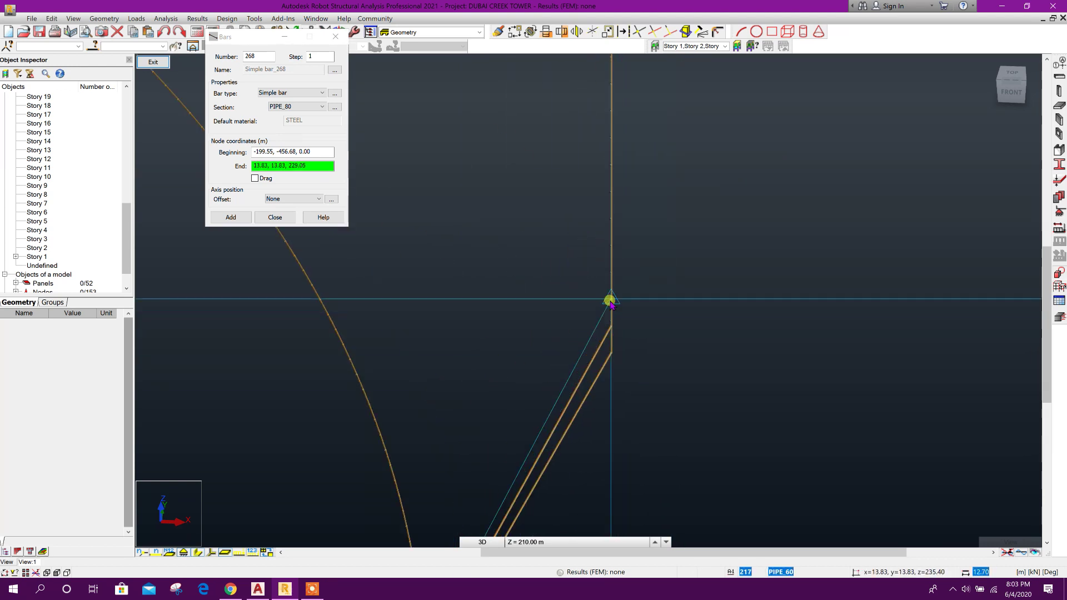
{"action": "left_click", "coordinate": [611, 298]}
{"action": "scroll", "coordinate": [632, 269], "scroll_direction": "down", "scroll_amount": 5}
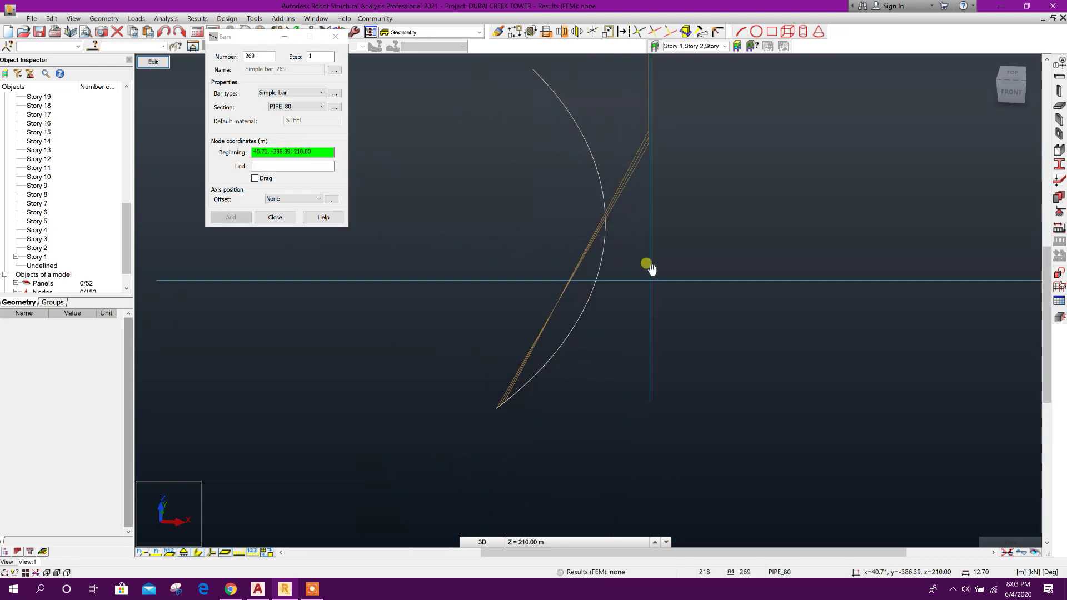
{"action": "scroll", "coordinate": [512, 394], "scroll_direction": "up", "scroll_amount": 3}
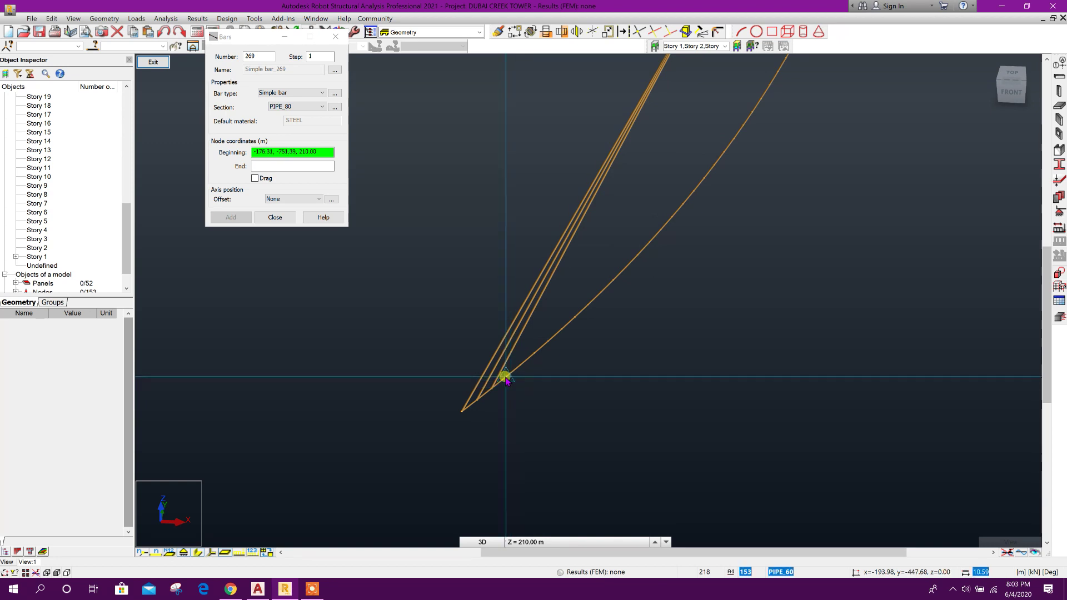
Step: Add three more cables linking ground-level arc nodes to mast nodes
{"action": "left_click", "coordinate": [507, 378]}
{"action": "scroll", "coordinate": [566, 423], "scroll_direction": "down", "scroll_amount": 4}
{"action": "middle_click_drag", "start_coordinate": [756, 180], "coordinate": [673, 386]}
{"action": "scroll", "coordinate": [675, 222], "scroll_direction": "up", "scroll_amount": 3}
{"action": "scroll", "coordinate": [661, 200], "scroll_direction": "up", "scroll_amount": 2}
{"action": "left_click", "coordinate": [648, 178]}
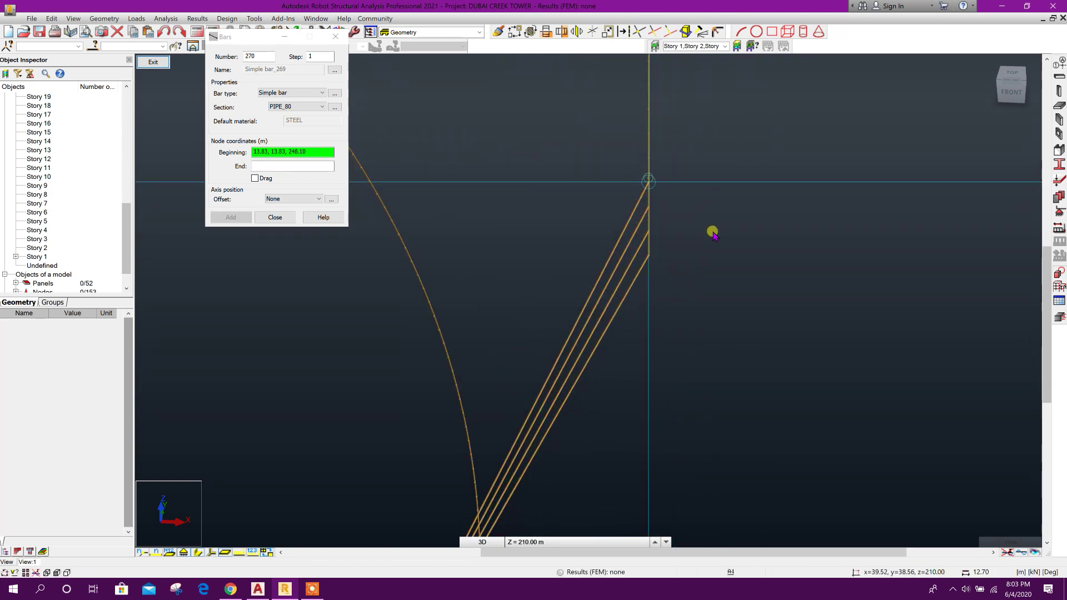
{"action": "scroll", "coordinate": [656, 278], "scroll_direction": "down", "scroll_amount": 3}
{"action": "scroll", "coordinate": [570, 436], "scroll_direction": "up", "scroll_amount": 6}
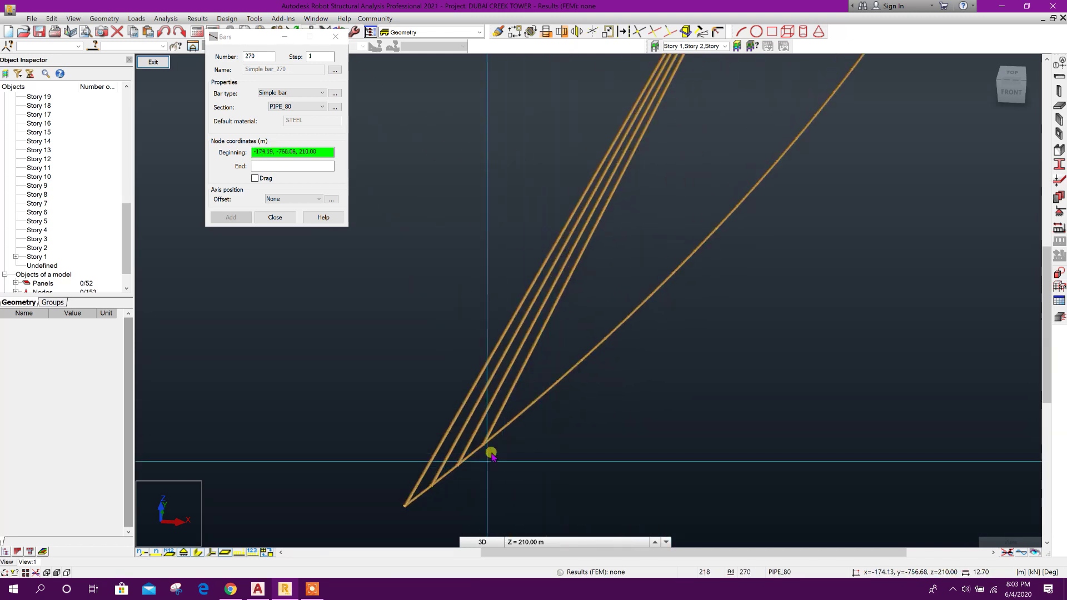
{"action": "left_click", "coordinate": [507, 426]}
{"action": "scroll", "coordinate": [517, 449], "scroll_direction": "down", "scroll_amount": 6}
{"action": "middle_click_drag", "start_coordinate": [730, 180], "coordinate": [716, 257]}
{"action": "scroll", "coordinate": [717, 259], "scroll_direction": "up", "scroll_amount": 4}
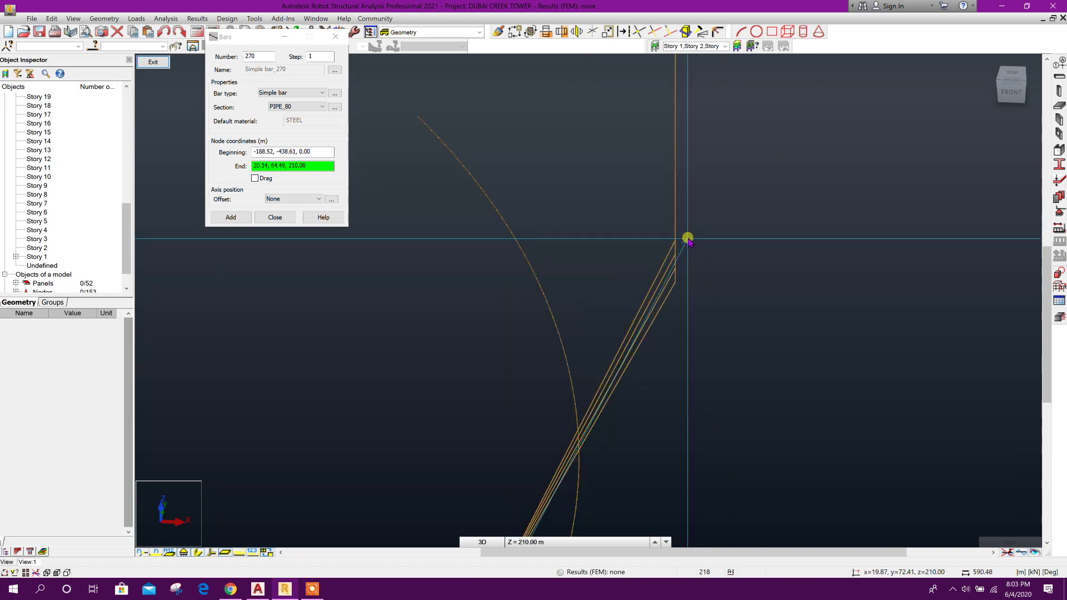
{"action": "scroll", "coordinate": [656, 240], "scroll_direction": "down", "scroll_amount": 4}
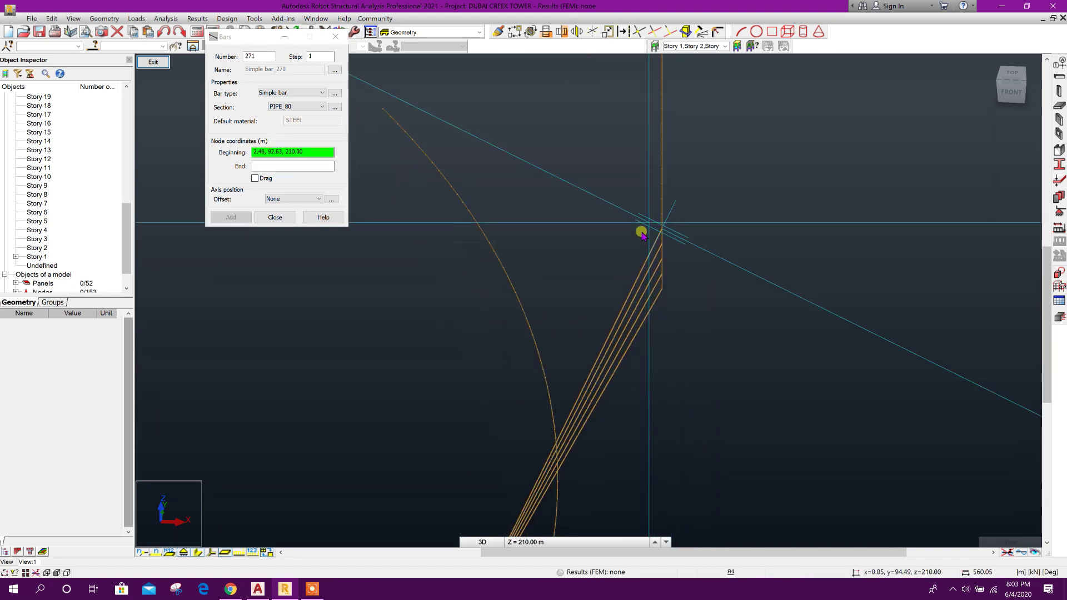
{"action": "middle_click_drag", "start_coordinate": [645, 426], "coordinate": [649, 166]}
{"action": "scroll", "coordinate": [514, 351], "scroll_direction": "up", "scroll_amount": 4}
{"action": "left_click", "coordinate": [497, 329]}
{"action": "scroll", "coordinate": [496, 329], "scroll_direction": "down", "scroll_amount": 4}
{"action": "scroll", "coordinate": [693, 120], "scroll_direction": "up", "scroll_amount": 4}
{"action": "left_click", "coordinate": [694, 121]}
{"action": "scroll", "coordinate": [693, 120], "scroll_direction": "down", "scroll_amount": 4}
{"action": "scroll", "coordinate": [395, 471], "scroll_direction": "up", "scroll_amount": 4}
{"action": "left_click", "coordinate": [393, 472]}
Step: Continue the fan with cables from further arc nodes up to mast nodes
{"action": "left_click", "coordinate": [641, 186]}
{"action": "scroll", "coordinate": [498, 373], "scroll_direction": "up", "scroll_amount": 4}
{"action": "left_click", "coordinate": [497, 372]}
{"action": "left_click", "coordinate": [660, 203]}
{"action": "scroll", "coordinate": [516, 396], "scroll_direction": "up", "scroll_amount": 4}
{"action": "left_click", "coordinate": [517, 397]}
{"action": "scroll", "coordinate": [556, 355], "scroll_direction": "down", "scroll_amount": 4}
{"action": "left_click", "coordinate": [675, 165]}
{"action": "scroll", "coordinate": [536, 374], "scroll_direction": "up", "scroll_amount": 4}
{"action": "left_click", "coordinate": [530, 364]}
{"action": "scroll", "coordinate": [533, 367], "scroll_direction": "down", "scroll_amount": 4}
{"action": "left_click", "coordinate": [684, 181]}
{"action": "scroll", "coordinate": [528, 383], "scroll_direction": "up", "scroll_amount": 4}
{"action": "left_click", "coordinate": [520, 380]}
{"action": "scroll", "coordinate": [536, 406], "scroll_direction": "down", "scroll_amount": 4}
{"action": "left_click", "coordinate": [691, 158]}
{"action": "scroll", "coordinate": [527, 366], "scroll_direction": "up", "scroll_amount": 4}
{"action": "left_click", "coordinate": [528, 349]}
{"action": "scroll", "coordinate": [528, 349], "scroll_direction": "down", "scroll_amount": 4}
{"action": "left_click", "coordinate": [650, 198]}
{"action": "left_click", "coordinate": [650, 186]}
{"action": "scroll", "coordinate": [512, 427], "scroll_direction": "up", "scroll_amount": 4}
{"action": "left_click", "coordinate": [497, 429]}
{"action": "left_click", "coordinate": [509, 396]}
{"action": "scroll", "coordinate": [508, 396], "scroll_direction": "down", "scroll_amount": 4}
{"action": "left_click", "coordinate": [691, 122]}
{"action": "left_click", "coordinate": [691, 122]}
{"action": "scroll", "coordinate": [655, 234], "scroll_direction": "down", "scroll_amount": 3}
{"action": "scroll", "coordinate": [556, 384], "scroll_direction": "up", "scroll_amount": 4}
{"action": "left_click", "coordinate": [509, 434]}
Step: Add cables running from mast nodes down to arc nodes
{"action": "left_click", "coordinate": [503, 447]}
{"action": "scroll", "coordinate": [503, 447], "scroll_direction": "down", "scroll_amount": 4}
{"action": "scroll", "coordinate": [671, 106], "scroll_direction": "up", "scroll_amount": 4}
{"action": "left_click", "coordinate": [676, 105]}
{"action": "left_click", "coordinate": [677, 66]}
{"action": "scroll", "coordinate": [667, 83], "scroll_direction": "down", "scroll_amount": 4}
{"action": "scroll", "coordinate": [500, 334], "scroll_direction": "up", "scroll_amount": 4}
{"action": "left_click", "coordinate": [475, 338]}
{"action": "left_click", "coordinate": [496, 318]}
{"action": "left_click", "coordinate": [625, 158]}
{"action": "left_click", "coordinate": [625, 139]}
{"action": "left_click", "coordinate": [463, 473]}
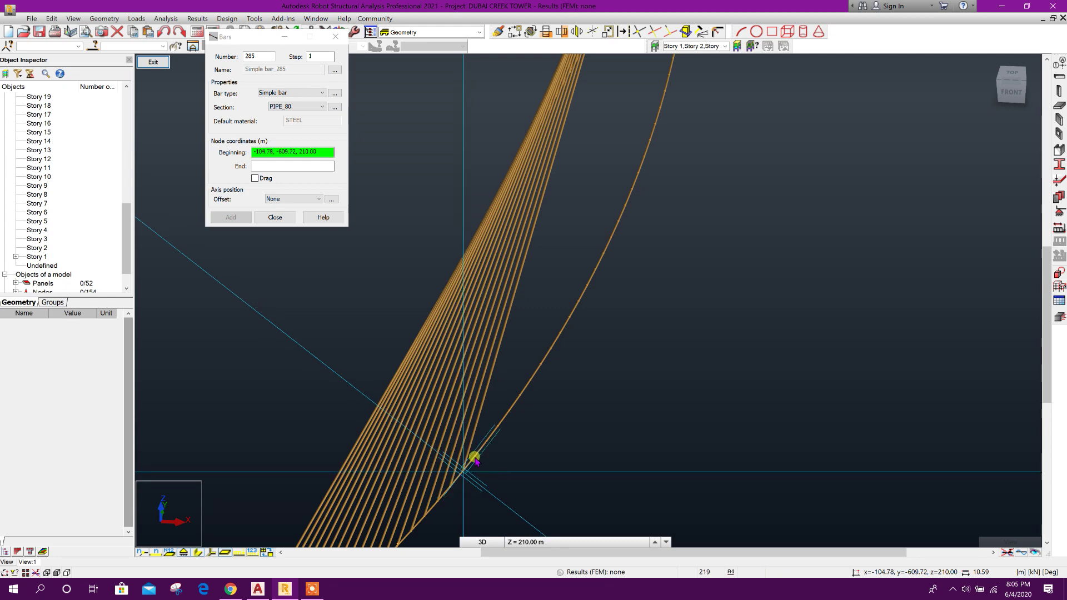
{"action": "left_click", "coordinate": [473, 458]}
{"action": "scroll", "coordinate": [473, 457], "scroll_direction": "down", "scroll_amount": 4}
{"action": "scroll", "coordinate": [653, 166], "scroll_direction": "up", "scroll_amount": 4}
{"action": "left_click", "coordinate": [653, 164]}
{"action": "left_click", "coordinate": [653, 146]}
{"action": "left_click", "coordinate": [529, 490]}
Step: Fill in more cables between arc and mast nodes across the middle of the fan
{"action": "left_click", "coordinate": [538, 473]}
{"action": "scroll", "coordinate": [731, 161], "scroll_direction": "up", "scroll_amount": 4}
{"action": "left_click", "coordinate": [627, 106]}
{"action": "left_click", "coordinate": [627, 88]}
{"action": "left_click", "coordinate": [526, 374]}
{"action": "left_click", "coordinate": [538, 357]}
{"action": "scroll", "coordinate": [537, 357], "scroll_direction": "down", "scroll_amount": 4}
{"action": "left_click", "coordinate": [629, 88]}
{"action": "left_click", "coordinate": [629, 70]}
{"action": "scroll", "coordinate": [506, 490], "scroll_direction": "up", "scroll_amount": 4}
{"action": "left_click", "coordinate": [507, 484]}
{"action": "left_click", "coordinate": [515, 469]}
{"action": "scroll", "coordinate": [514, 468], "scroll_direction": "down", "scroll_amount": 4}
{"action": "left_click", "coordinate": [617, 178]}
{"action": "left_click", "coordinate": [617, 160]}
{"action": "scroll", "coordinate": [534, 495], "scroll_direction": "up", "scroll_amount": 4}
{"action": "left_click", "coordinate": [526, 494]}
{"action": "left_click", "coordinate": [534, 476]}
{"action": "scroll", "coordinate": [534, 485], "scroll_direction": "down", "scroll_amount": 4}
{"action": "scroll", "coordinate": [632, 193], "scroll_direction": "up", "scroll_amount": 4}
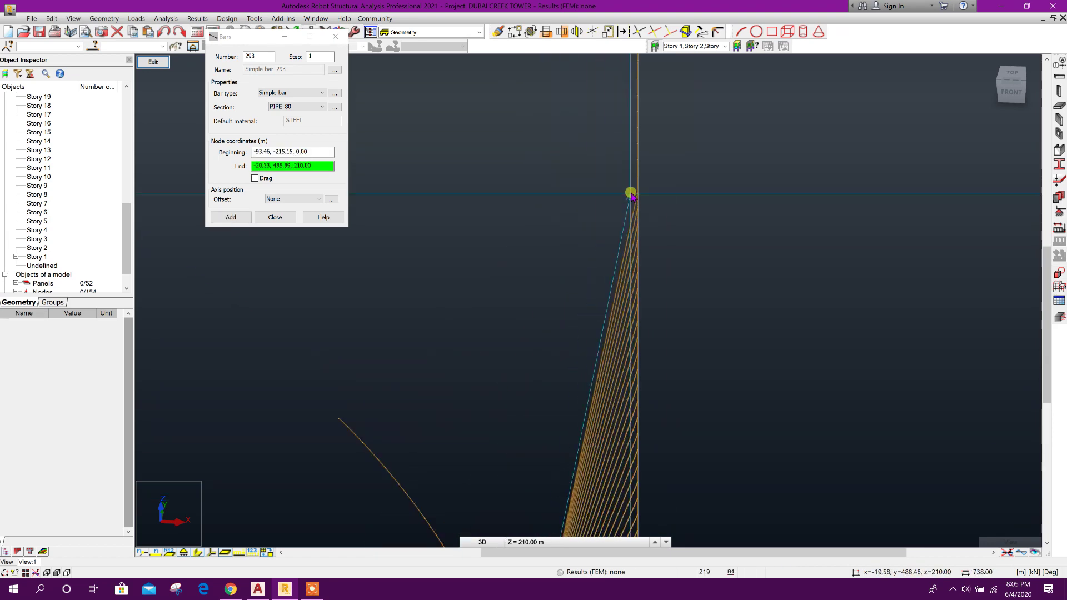
{"action": "left_click", "coordinate": [632, 193]}
{"action": "left_click", "coordinate": [632, 168]}
{"action": "scroll", "coordinate": [615, 398], "scroll_direction": "up", "scroll_amount": 4}
{"action": "left_click", "coordinate": [600, 399]}
{"action": "left_click", "coordinate": [605, 386]}
{"action": "scroll", "coordinate": [678, 245], "scroll_direction": "down", "scroll_amount": 4}
{"action": "scroll", "coordinate": [611, 290], "scroll_direction": "up", "scroll_amount": 4}
{"action": "left_click", "coordinate": [612, 290]}
{"action": "left_click", "coordinate": [612, 279]}
{"action": "scroll", "coordinate": [612, 278], "scroll_direction": "down", "scroll_amount": 4}
{"action": "scroll", "coordinate": [556, 489], "scroll_direction": "up", "scroll_amount": 4}
{"action": "left_click", "coordinate": [550, 495]}
Step: Add further cables from the higher mast nodes down to arc nodes
{"action": "left_click", "coordinate": [557, 479]}
{"action": "left_click", "coordinate": [599, 290]}
{"action": "left_click", "coordinate": [600, 268]}
{"action": "scroll", "coordinate": [600, 268], "scroll_direction": "down", "scroll_amount": 4}
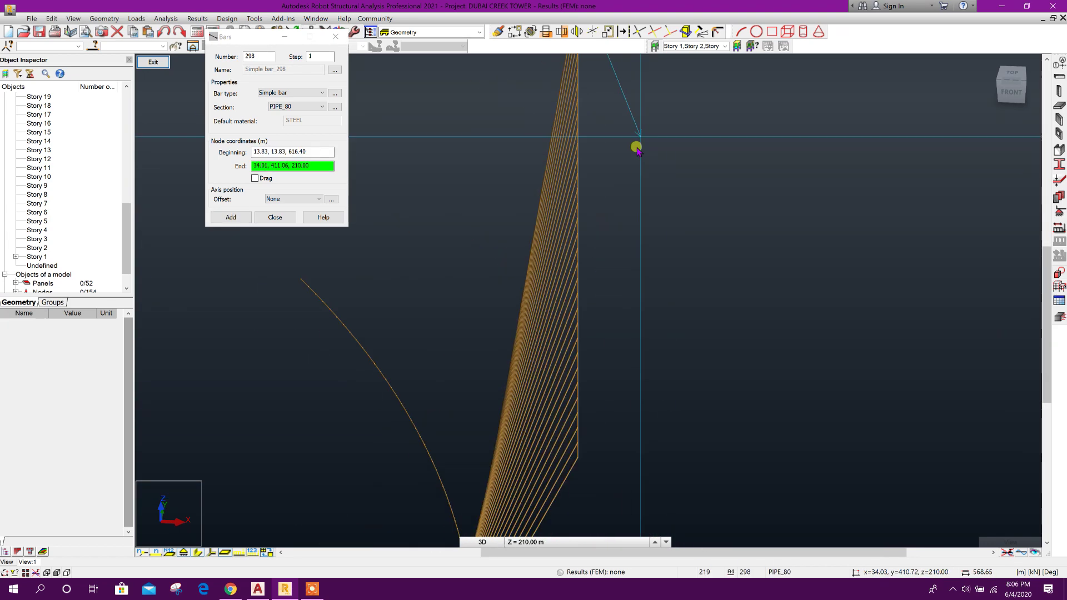
{"action": "scroll", "coordinate": [503, 482], "scroll_direction": "up", "scroll_amount": 4}
{"action": "left_click", "coordinate": [494, 481]}
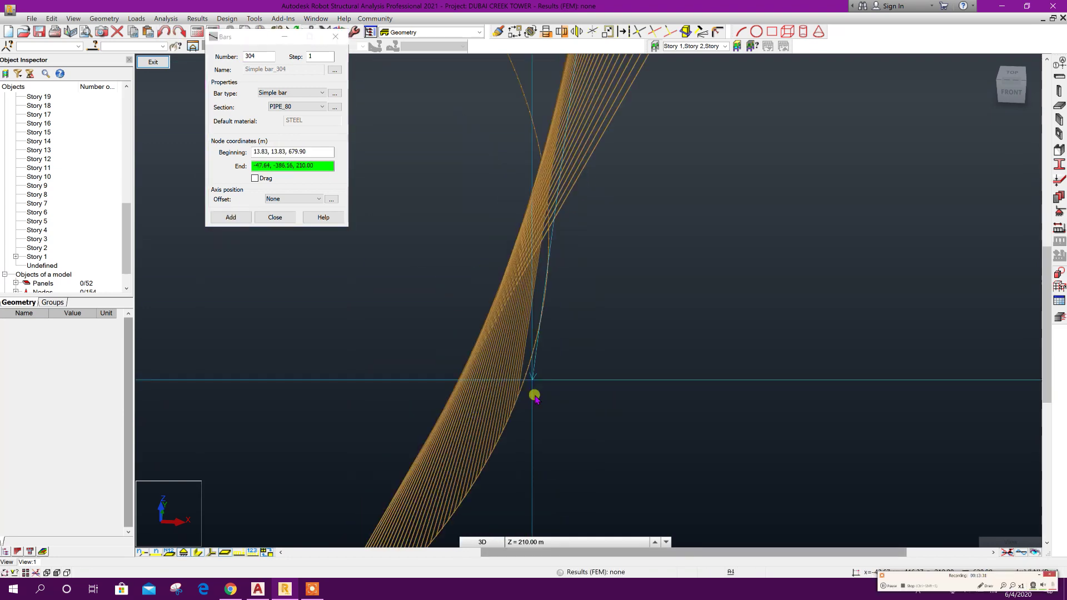
{"action": "scroll", "coordinate": [534, 393], "scroll_direction": "up", "scroll_amount": 2}
{"action": "scroll", "coordinate": [517, 376], "scroll_direction": "down", "scroll_amount": 3}
{"action": "left_click", "coordinate": [617, 295]}
{"action": "scroll", "coordinate": [573, 157], "scroll_direction": "up", "scroll_amount": 3}
{"action": "left_click", "coordinate": [573, 156]}
{"action": "left_click", "coordinate": [573, 156]}
{"action": "scroll", "coordinate": [573, 158], "scroll_direction": "down", "scroll_amount": 4}
{"action": "scroll", "coordinate": [517, 369], "scroll_direction": "up", "scroll_amount": 4}
{"action": "left_click", "coordinate": [512, 358]}
{"action": "left_click", "coordinate": [501, 334]}
{"action": "scroll", "coordinate": [500, 333], "scroll_direction": "down", "scroll_amount": 4}
{"action": "scroll", "coordinate": [572, 410], "scroll_direction": "up", "scroll_amount": 4}
{"action": "left_click", "coordinate": [588, 209]}
{"action": "left_click", "coordinate": [518, 196]}
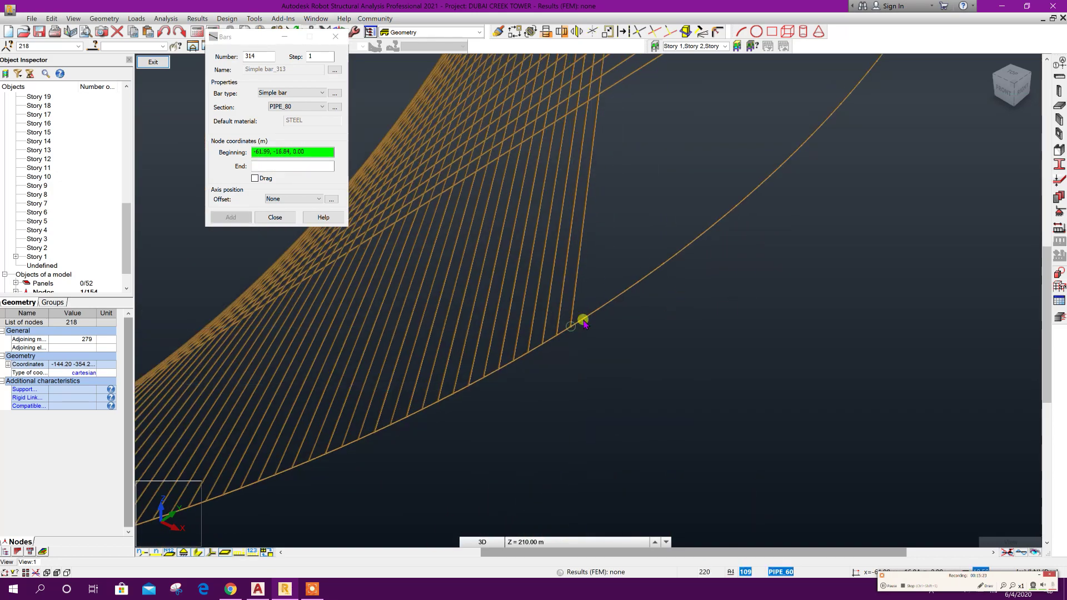
Step: Finish the fan with the last cables from the tower tip to the curve
{"action": "left_click", "coordinate": [610, 112]}
{"action": "scroll", "coordinate": [627, 115], "scroll_direction": "up", "scroll_amount": 3}
{"action": "middle_click_drag", "start_coordinate": [612, 391], "coordinate": [691, 212], "text": "shift"}
{"action": "scroll", "coordinate": [724, 179], "scroll_direction": "up", "scroll_amount": 3}
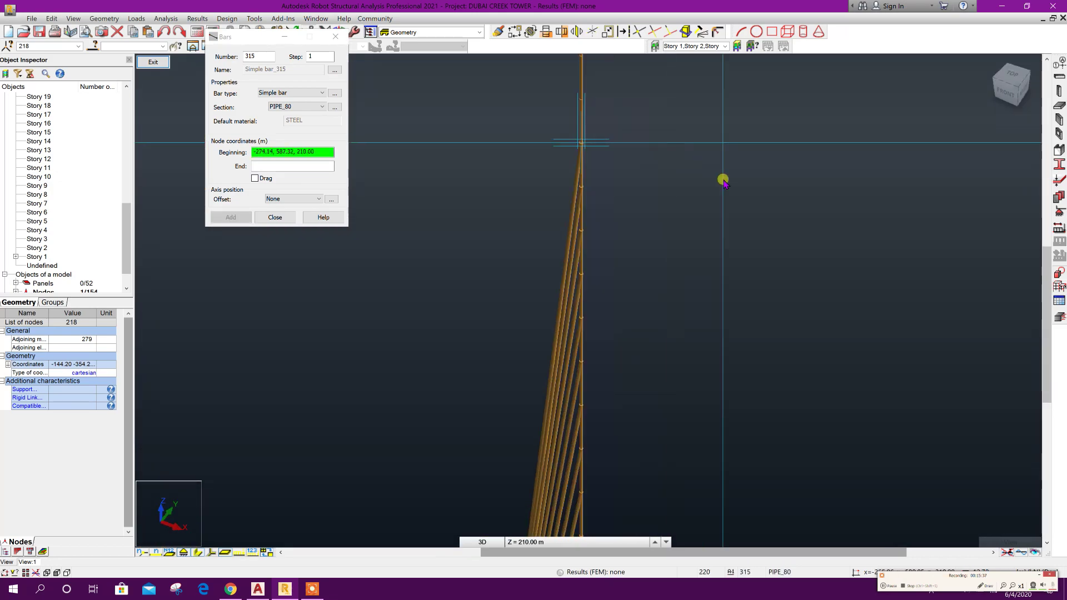
{"action": "left_click", "coordinate": [583, 139]}
{"action": "scroll", "coordinate": [587, 222], "scroll_direction": "down", "scroll_amount": 5}
{"action": "left_click", "coordinate": [582, 325]}
{"action": "left_click", "coordinate": [585, 322]}
{"action": "scroll", "coordinate": [589, 311], "scroll_direction": "down", "scroll_amount": 5}
{"action": "left_click", "coordinate": [616, 182]}
{"action": "left_click", "coordinate": [618, 177]}
{"action": "scroll", "coordinate": [620, 189], "scroll_direction": "down", "scroll_amount": 2}
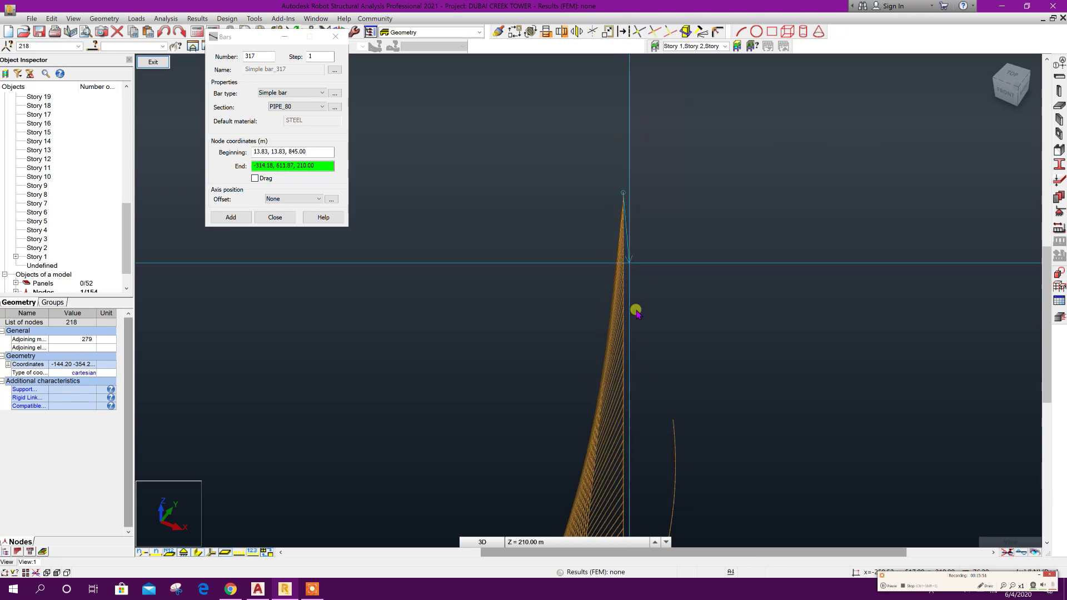
{"action": "scroll", "coordinate": [636, 310], "scroll_direction": "up", "scroll_amount": 5}
{"action": "left_click", "coordinate": [590, 422]}
{"action": "scroll", "coordinate": [638, 309], "scroll_direction": "down", "scroll_amount": 5}
Step: Close the Bars dialog and orbit the tower to inspect the cable fan through bar 316
{"action": "left_click", "coordinate": [335, 36]}
{"action": "left_click", "coordinate": [656, 329]}
{"action": "mouse_move", "coordinate": [664, 412]}
{"action": "middle_mouse_down", "text": "shift"}
{"action": "mouse_move", "coordinate": [705, 405]}
{"action": "mouse_move", "coordinate": [648, 419]}
{"action": "mouse_move", "coordinate": [674, 418]}
{"action": "middle_mouse_up", "text": "shift"}
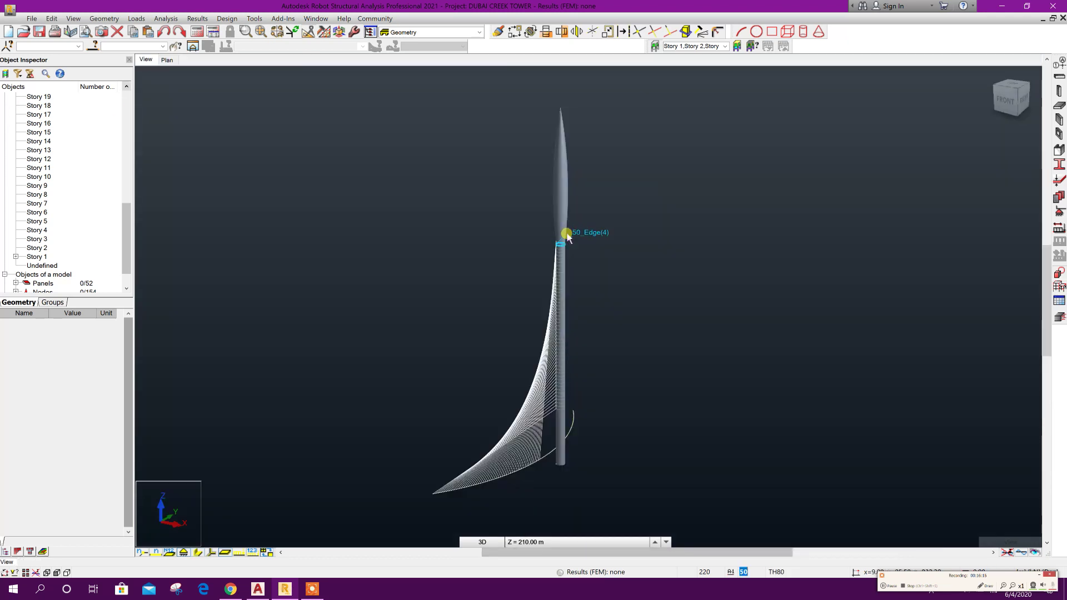
Step: Select the whole cable fan and orbit the tower to an oblique view
{"action": "mouse_move", "coordinate": [628, 453]}
{"action": "middle_mouse_down", "text": "shift"}
{"action": "mouse_move", "coordinate": [662, 453]}
{"action": "mouse_move", "coordinate": [643, 467]}
{"action": "mouse_move", "coordinate": [631, 439]}
{"action": "middle_mouse_up", "text": "shift"}
{"action": "left_click", "coordinate": [529, 401]}
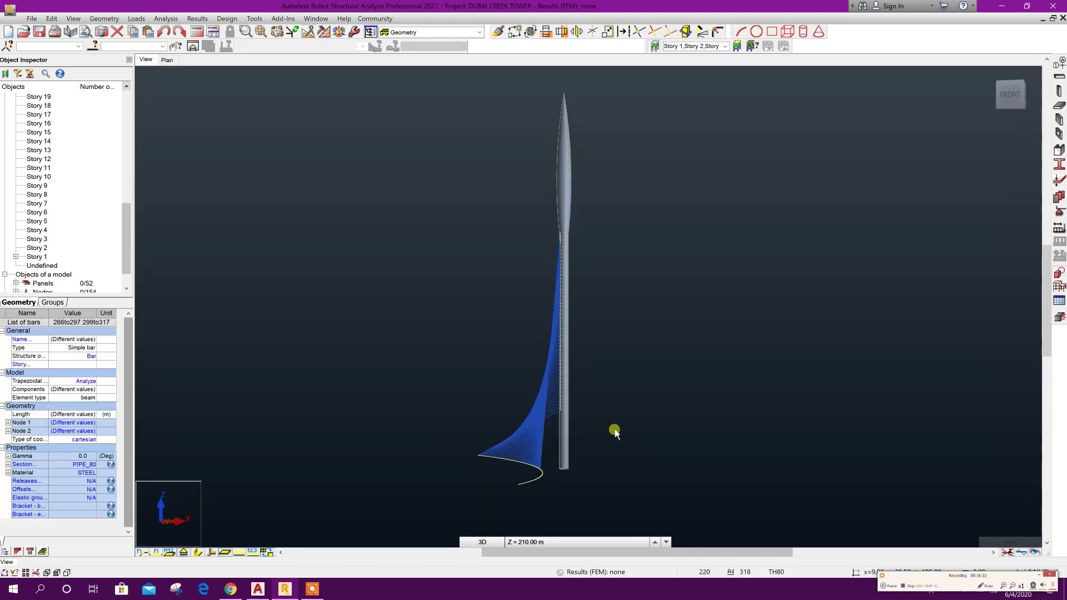
{"action": "middle_click_drag", "start_coordinate": [627, 429], "coordinate": [644, 449], "text": "shift"}
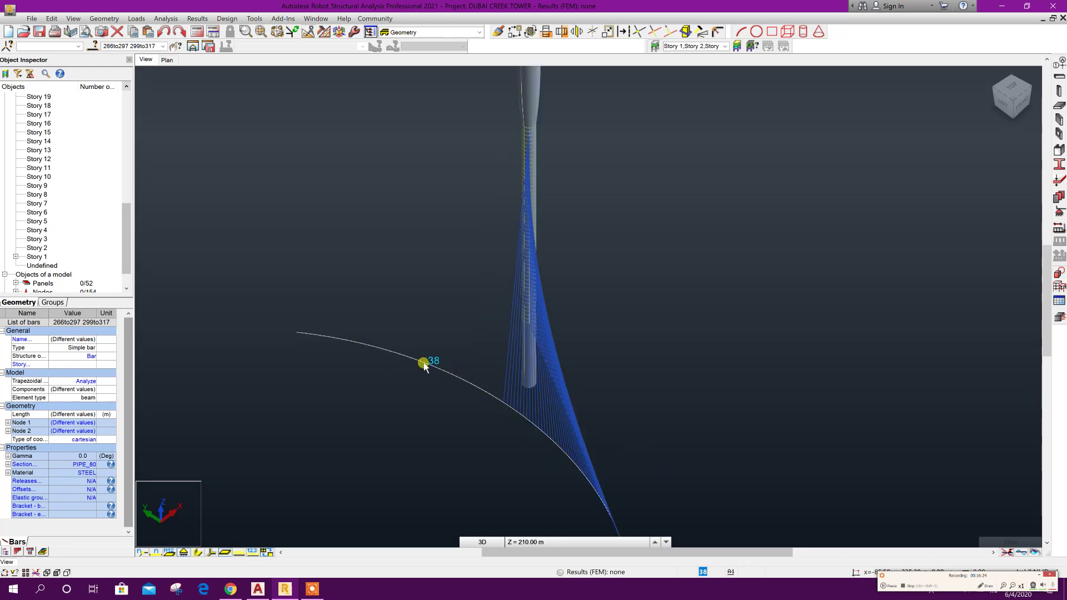
Step: Turn on Structural axes in the Display settings so Story and Base labels appear
{"action": "right_click", "coordinate": [211, 129]}
{"action": "left_click", "coordinate": [253, 252]}
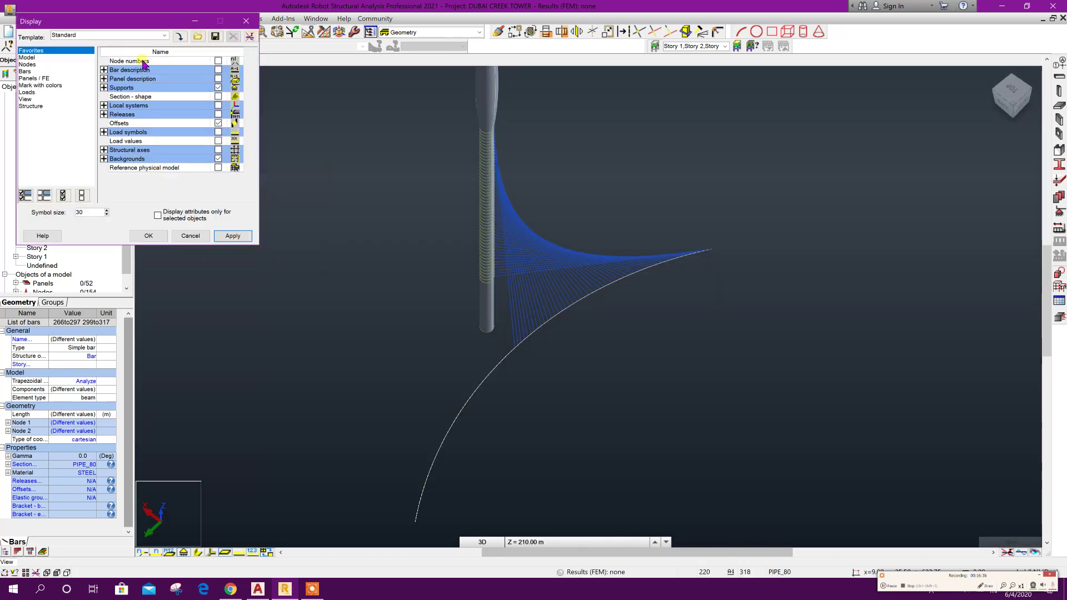
{"action": "left_click", "coordinate": [31, 106]}
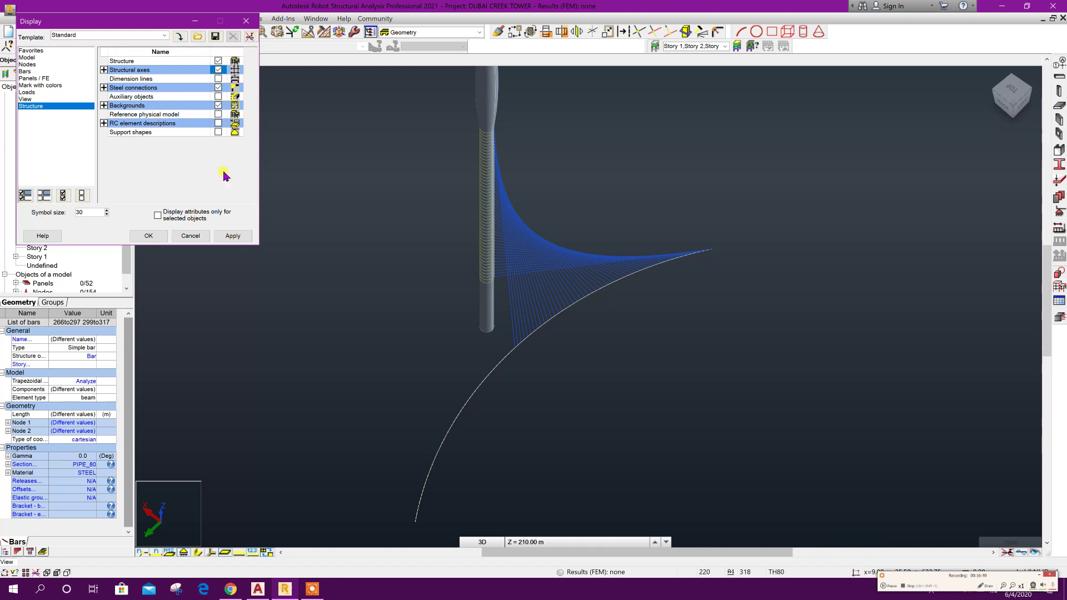
{"action": "left_click", "coordinate": [232, 236]}
{"action": "left_click", "coordinate": [148, 235]}
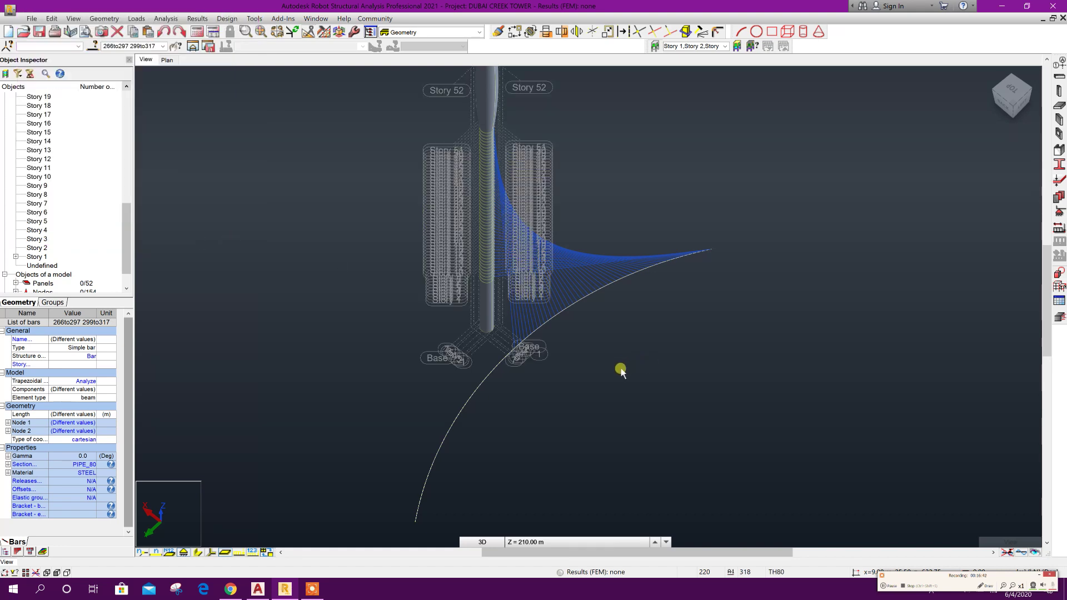
{"action": "middle_click_drag", "start_coordinate": [618, 384], "coordinate": [555, 347], "text": "shift"}
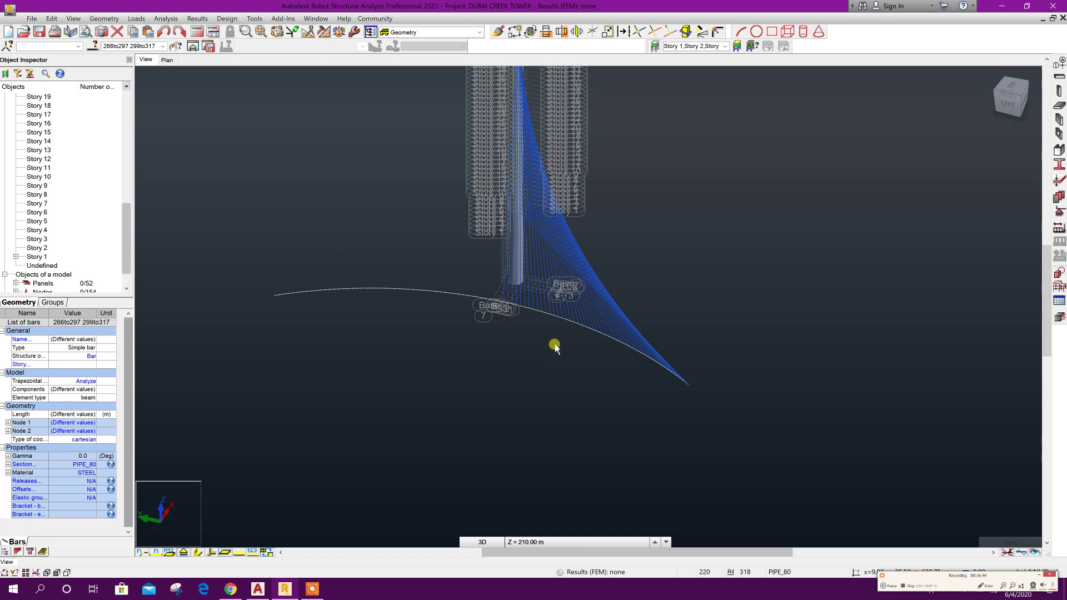
Step: Mirror-copy the selected cable fan across the XZ plane at 25.50 m, creating bars 318to368
{"action": "left_click", "coordinate": [562, 32]}
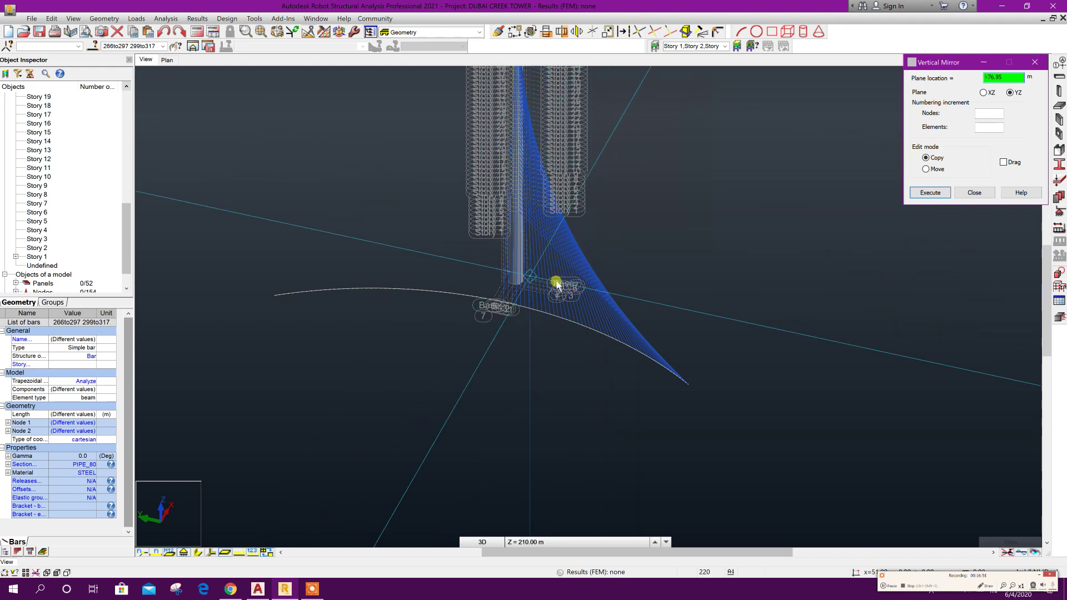
{"action": "left_click", "coordinate": [1003, 78]}
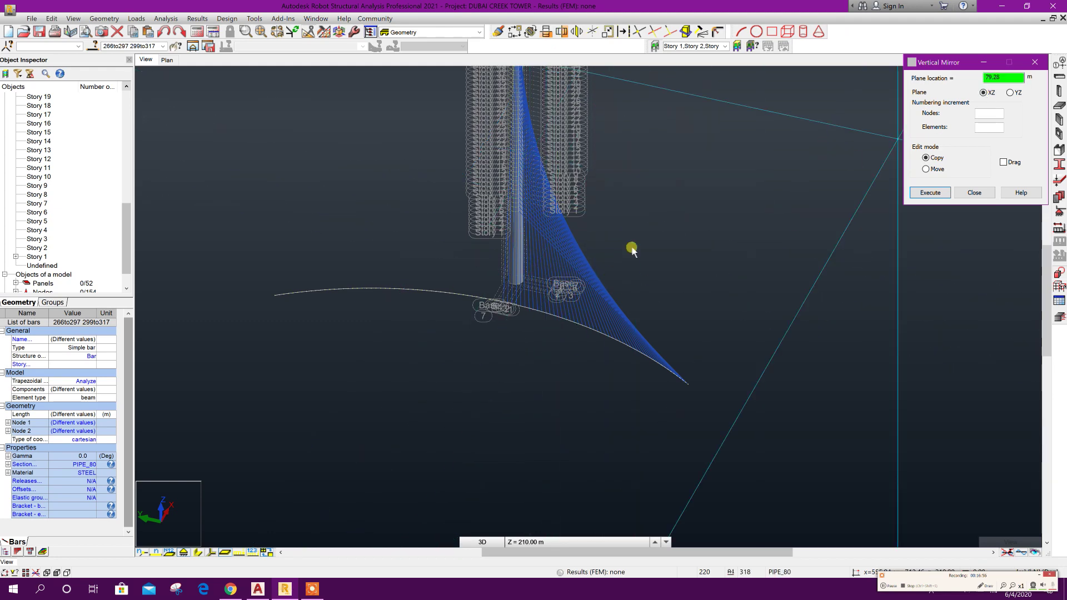
{"action": "scroll", "coordinate": [480, 309], "scroll_direction": "up", "scroll_amount": 7}
{"action": "scroll", "coordinate": [609, 254], "scroll_direction": "up", "scroll_amount": 2}
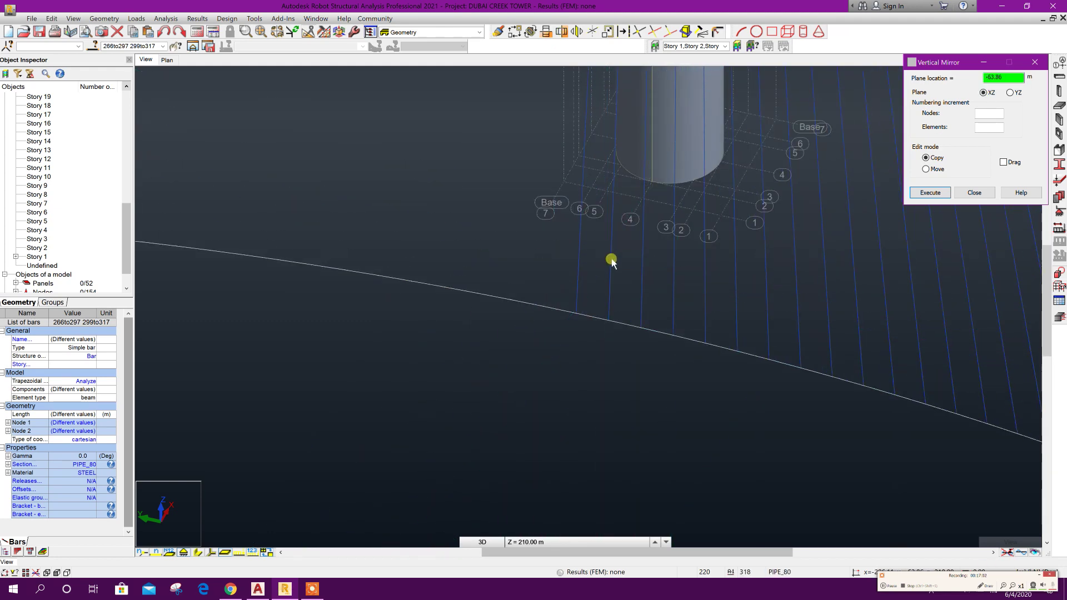
{"action": "left_click", "coordinate": [649, 185]}
{"action": "scroll", "coordinate": [575, 340], "scroll_direction": "down", "scroll_amount": 1}
{"action": "scroll", "coordinate": [575, 340], "scroll_direction": "down", "scroll_amount": 2}
{"action": "scroll", "coordinate": [572, 326], "scroll_direction": "down", "scroll_amount": 3}
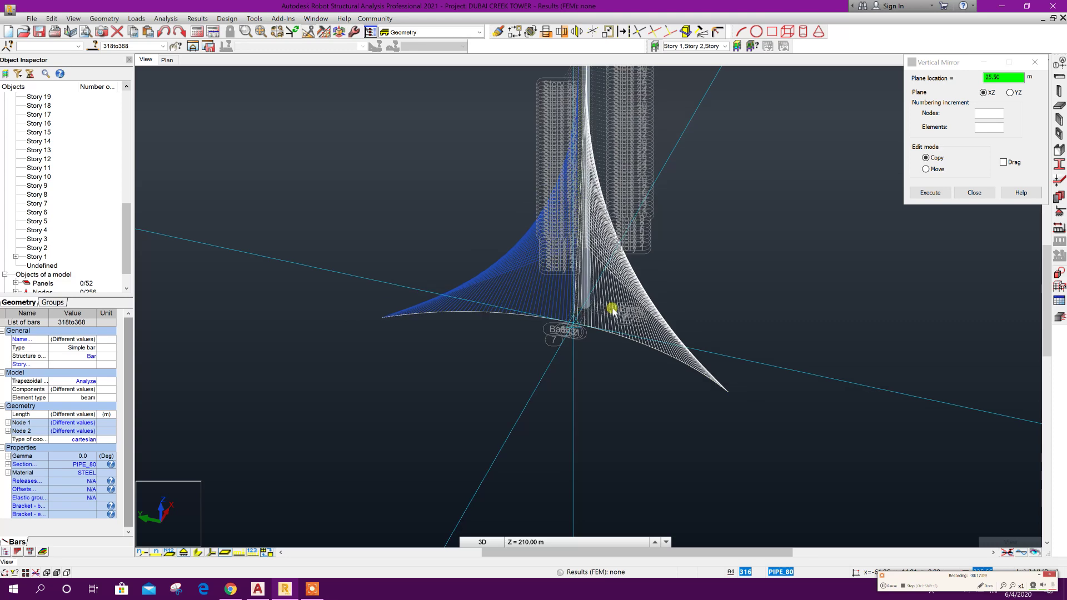
{"action": "left_click", "coordinate": [979, 192]}
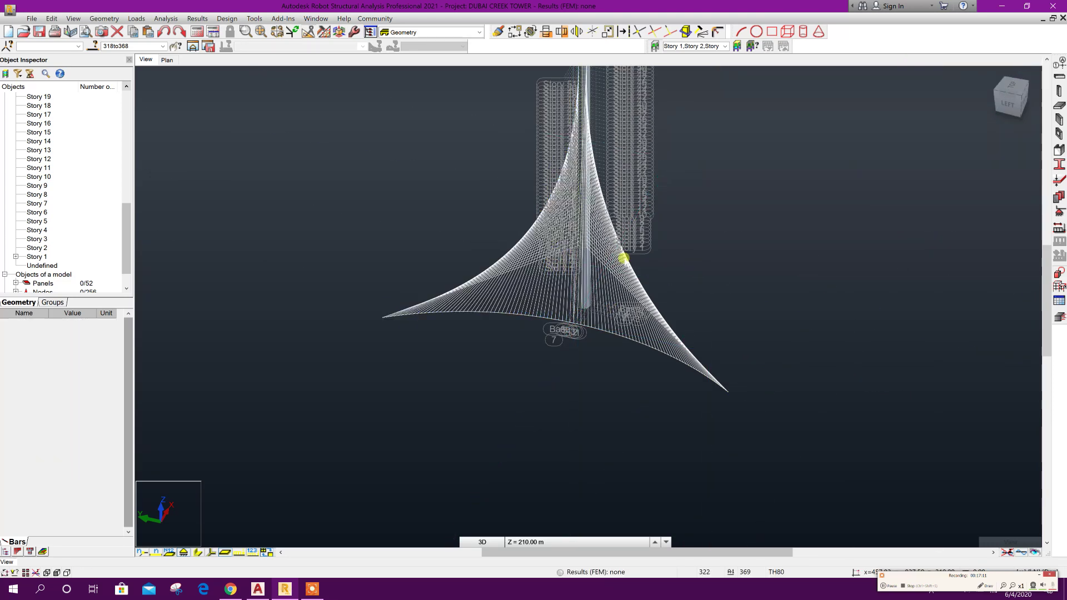
{"action": "middle_click_drag", "start_coordinate": [772, 312], "coordinate": [700, 326], "text": "shift"}
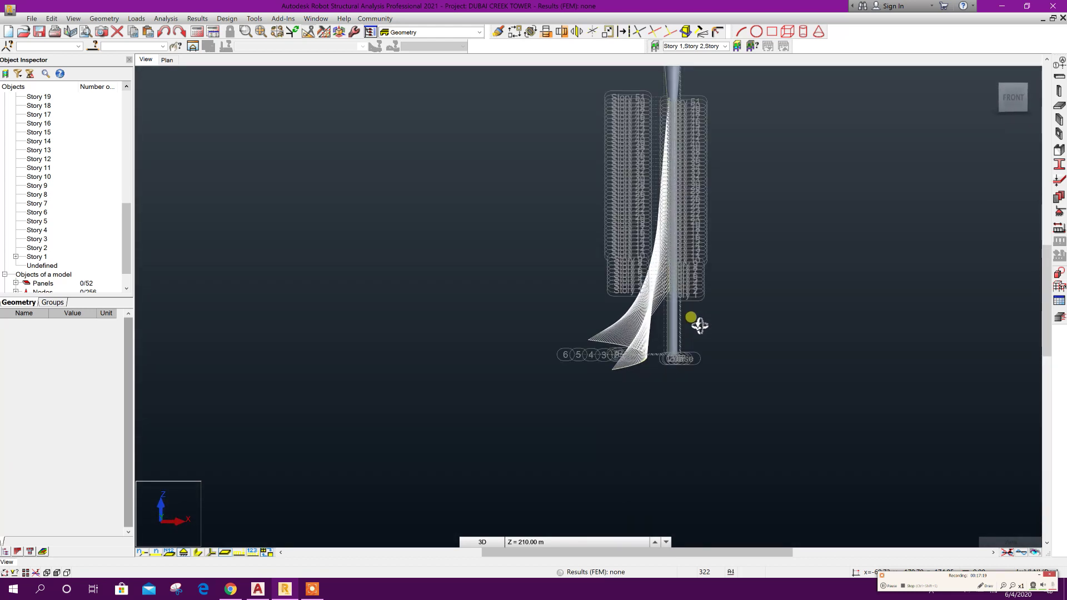
Step: Select both cable fans and mirror-copy them across the YZ plane at 25.50 m
{"action": "scroll", "coordinate": [686, 323], "scroll_direction": "up", "scroll_amount": 3}
{"action": "left_click_drag", "start_coordinate": [635, 324], "coordinate": [556, 278]}
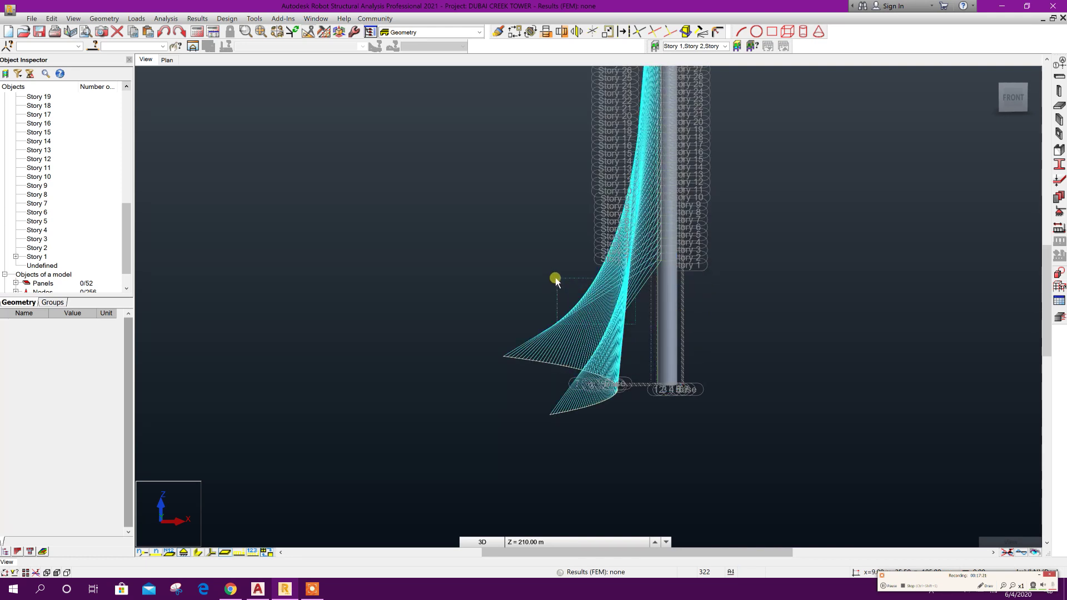
{"action": "scroll", "coordinate": [456, 259], "scroll_direction": "down", "scroll_amount": 3}
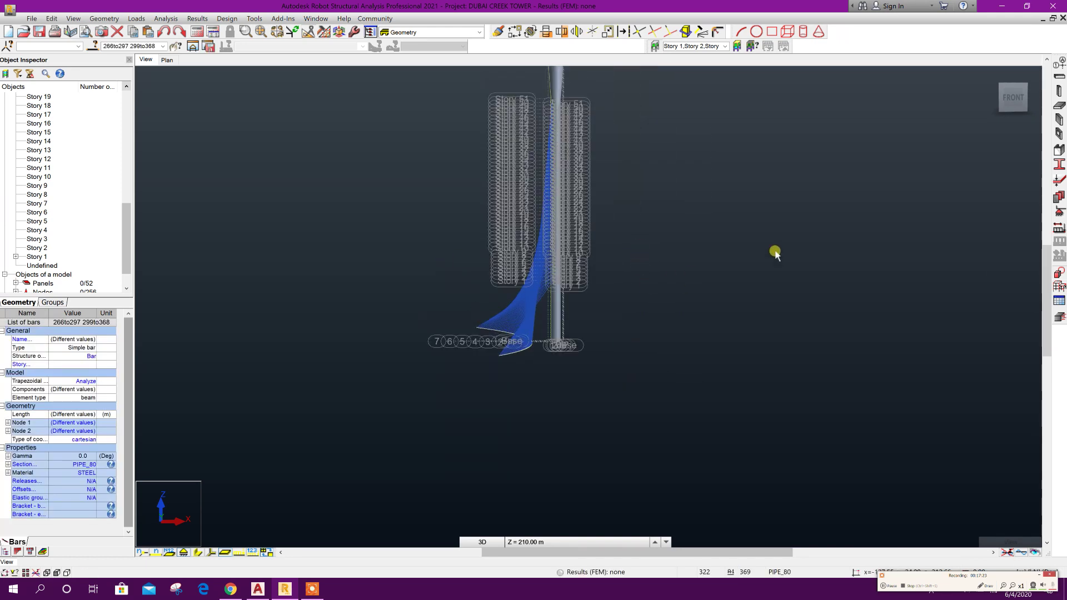
{"action": "left_click", "coordinate": [575, 32]}
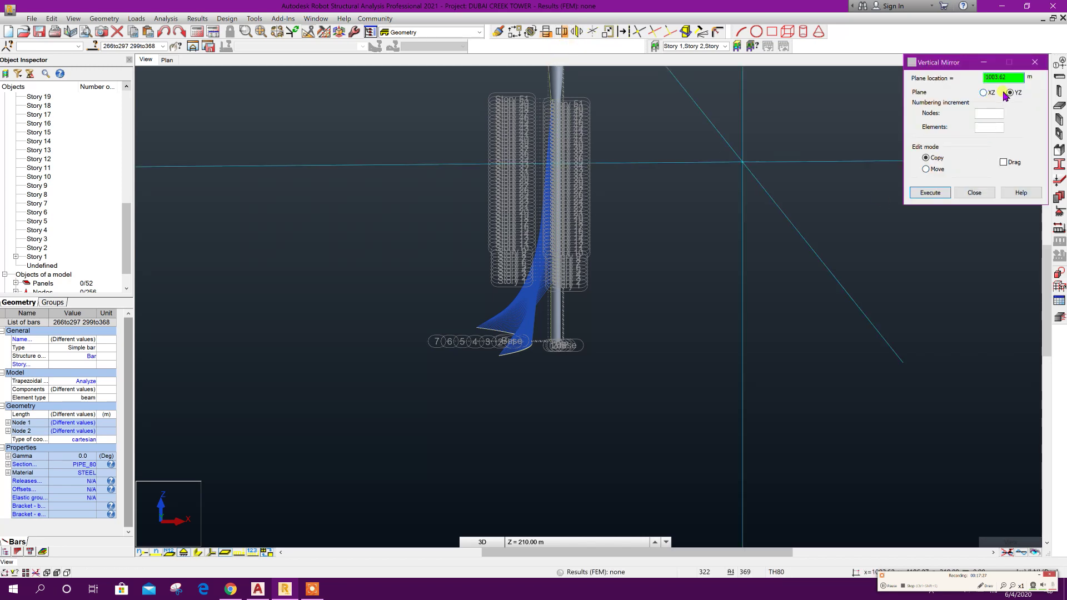
{"action": "scroll", "coordinate": [557, 339], "scroll_direction": "up", "scroll_amount": 5}
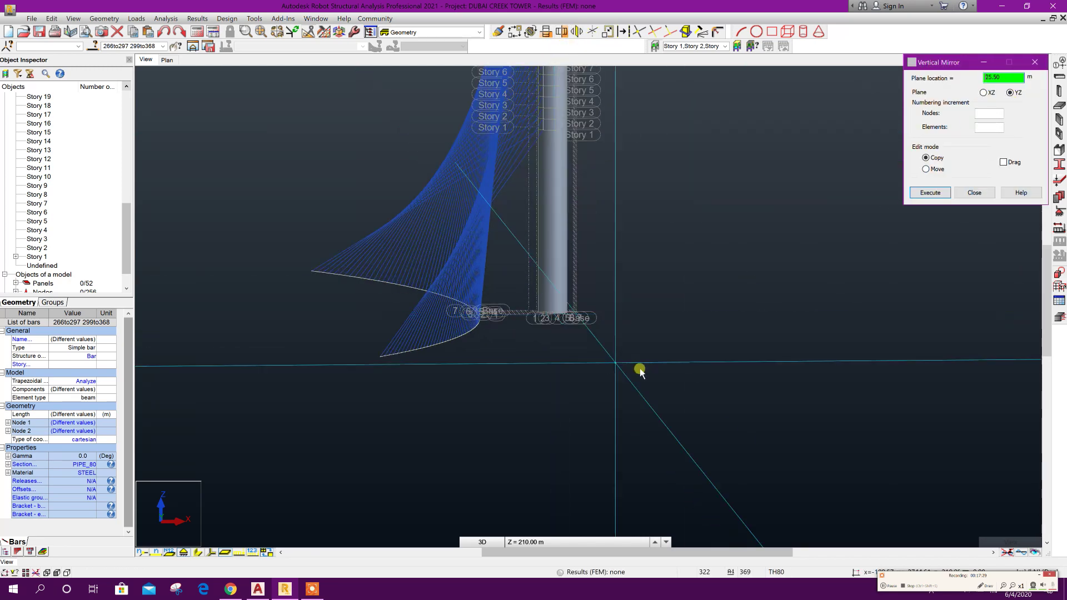
{"action": "scroll", "coordinate": [643, 396], "scroll_direction": "up", "scroll_amount": 5}
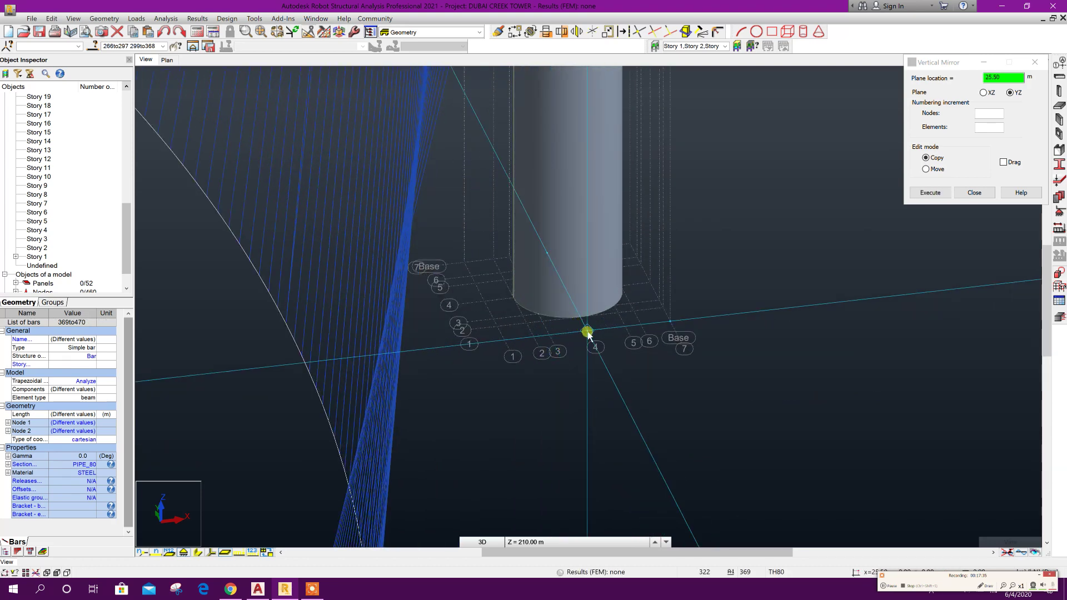
{"action": "left_click", "coordinate": [586, 331]}
{"action": "scroll", "coordinate": [568, 324], "scroll_direction": "down", "scroll_amount": 5}
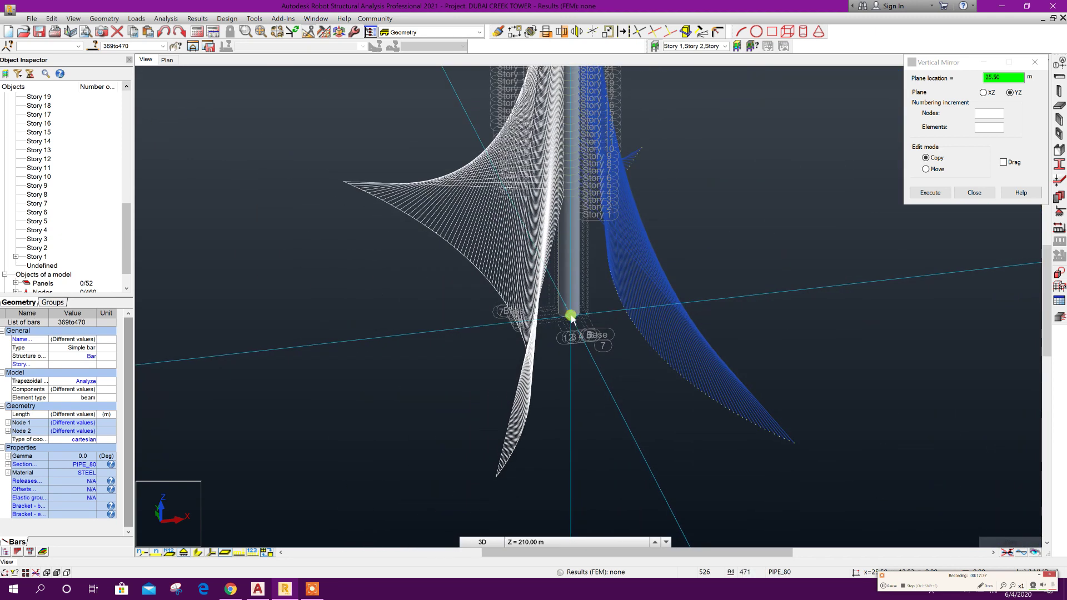
{"action": "left_click", "coordinate": [974, 192]}
Step: Orbit and zoom to view the four-armed cable cross from the left side
{"action": "middle_click_drag", "start_coordinate": [691, 269], "coordinate": [625, 383], "text": "shift"}
{"action": "scroll", "coordinate": [624, 384], "scroll_direction": "down", "scroll_amount": 5}
{"action": "left_click", "coordinate": [711, 363]}
{"action": "middle_click_drag", "start_coordinate": [710, 363], "coordinate": [722, 361], "text": "shift"}
{"action": "middle_click_drag", "start_coordinate": [722, 362], "coordinate": [685, 473]}
Step: Show the XY plan at the Z = 0.00 m Base level, centred on the base members
{"action": "left_click", "coordinate": [162, 64]}
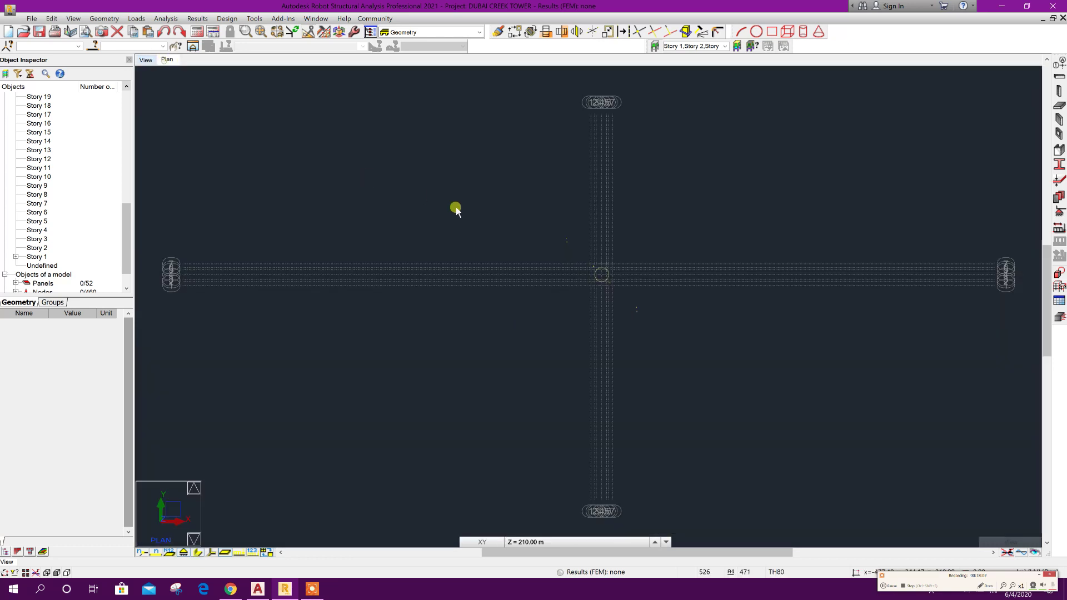
{"action": "left_click", "coordinate": [512, 543]}
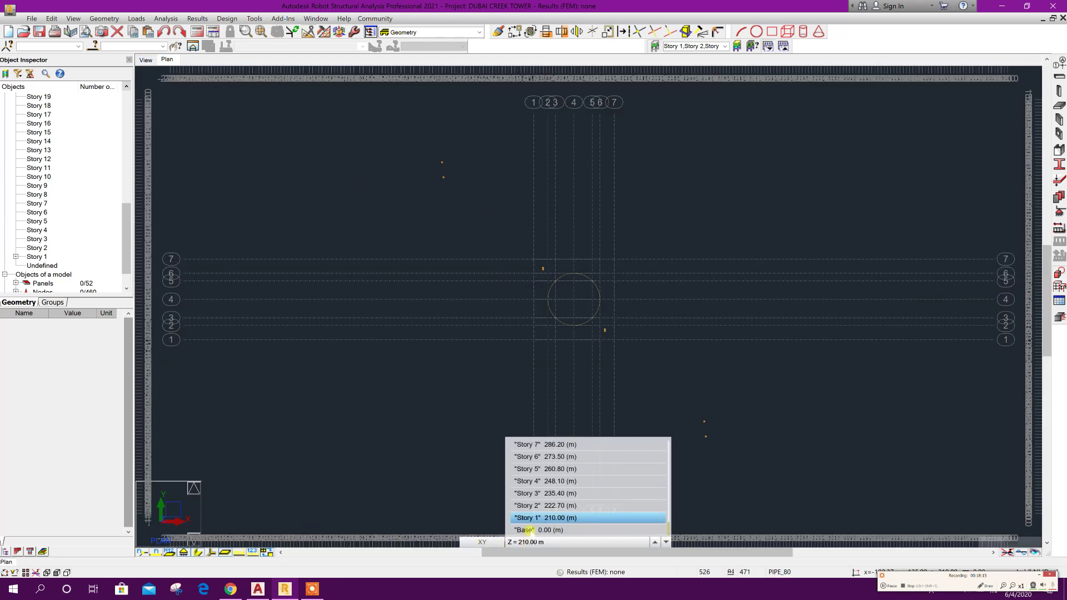
{"action": "left_click", "coordinate": [532, 529]}
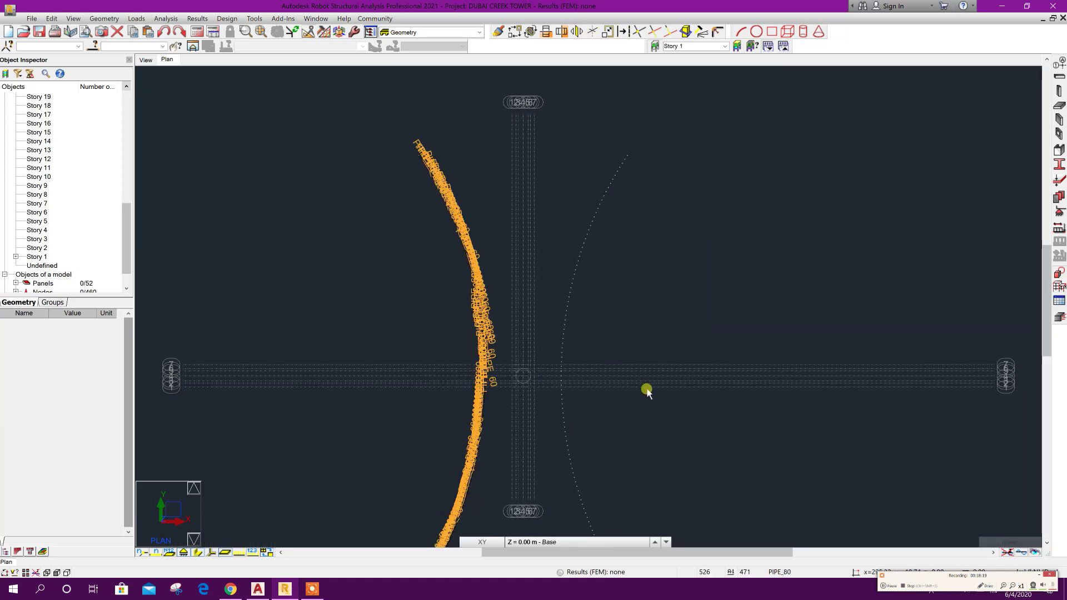
{"action": "middle_click_drag", "start_coordinate": [645, 394], "coordinate": [670, 337]}
Step: Select bars by object type with the selection tool, then clear the bar selection
{"action": "left_click", "coordinate": [118, 20]}
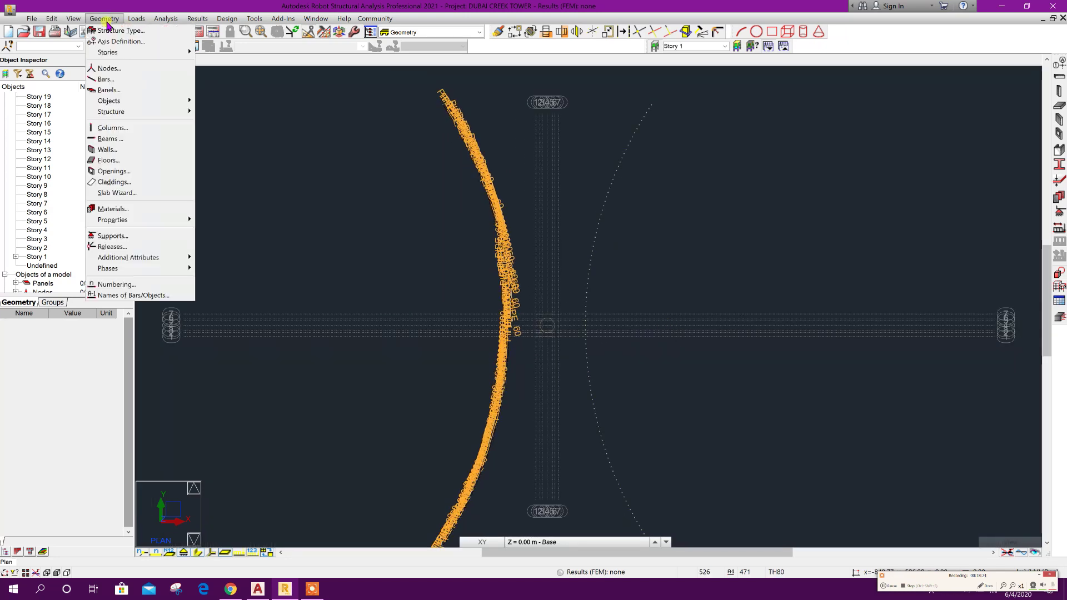
{"action": "left_click", "coordinate": [105, 4]}
{"action": "left_click", "coordinate": [51, 18]}
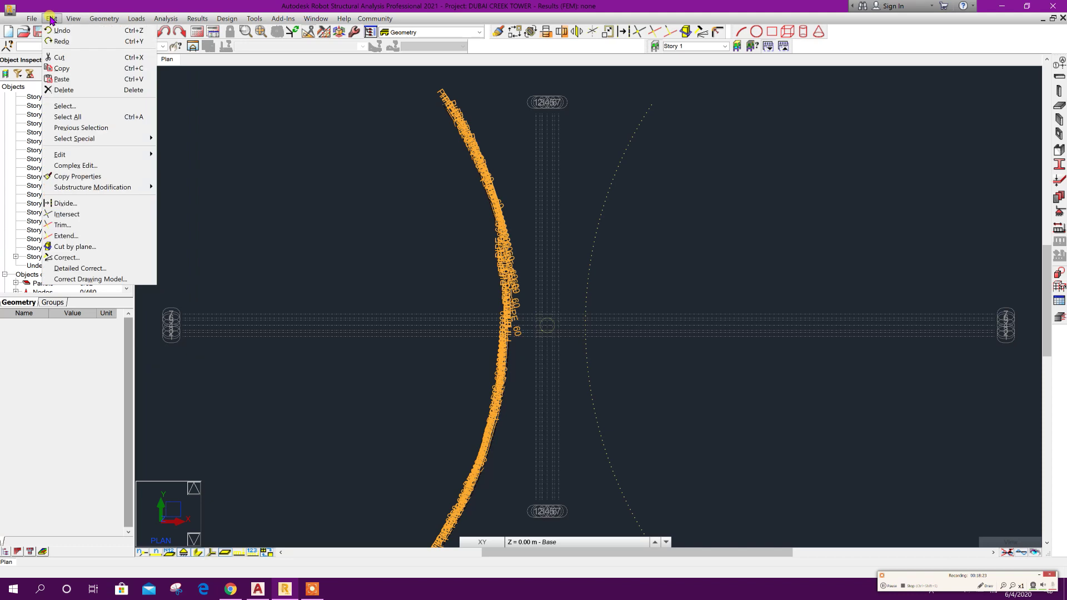
{"action": "left_click", "coordinate": [65, 106]}
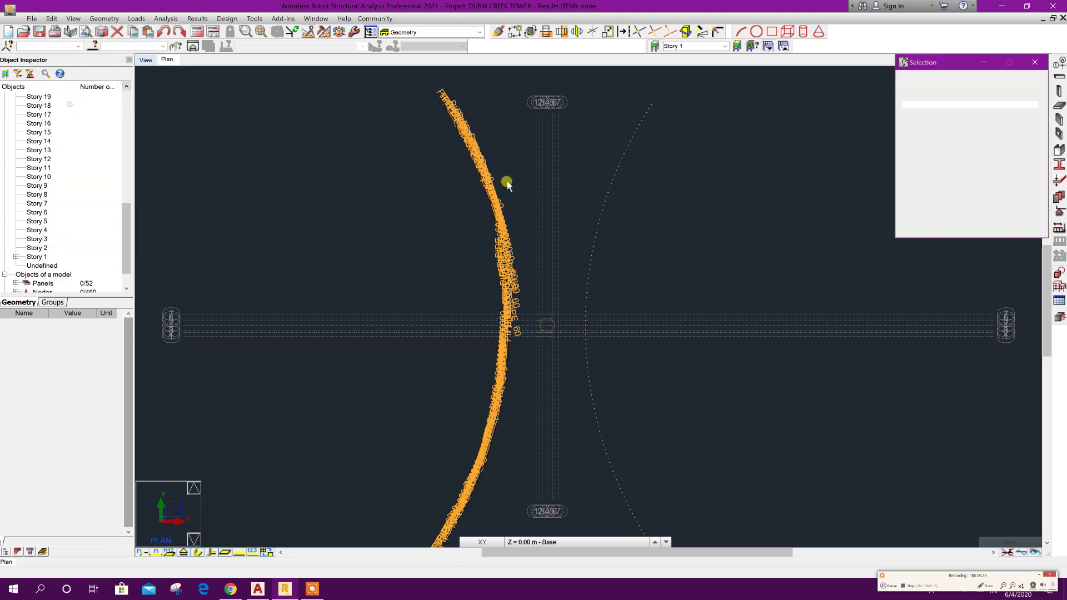
{"action": "left_click", "coordinate": [927, 95]}
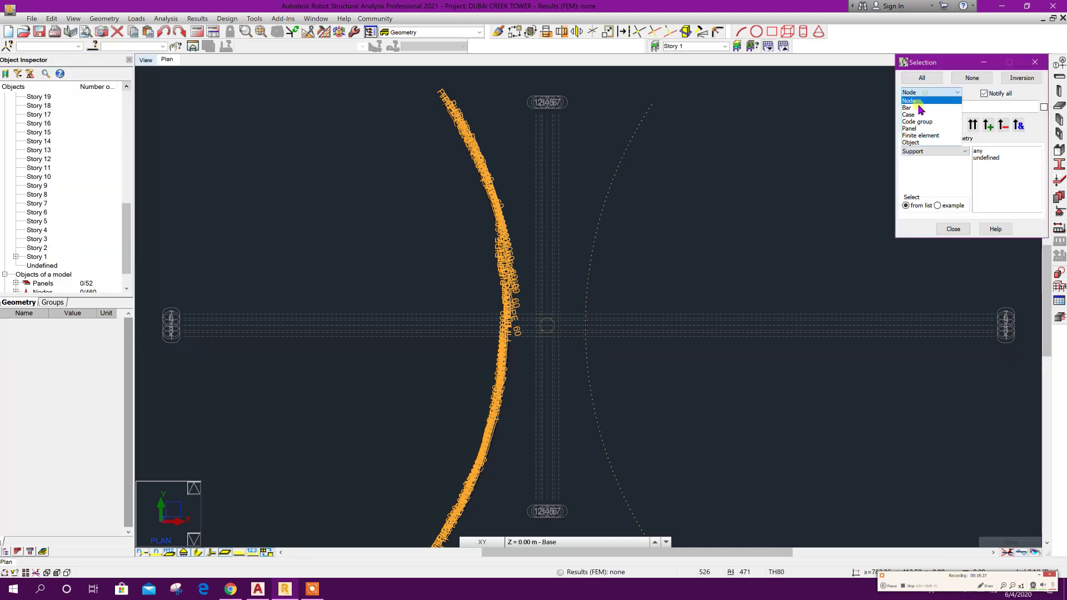
{"action": "left_click", "coordinate": [916, 107]}
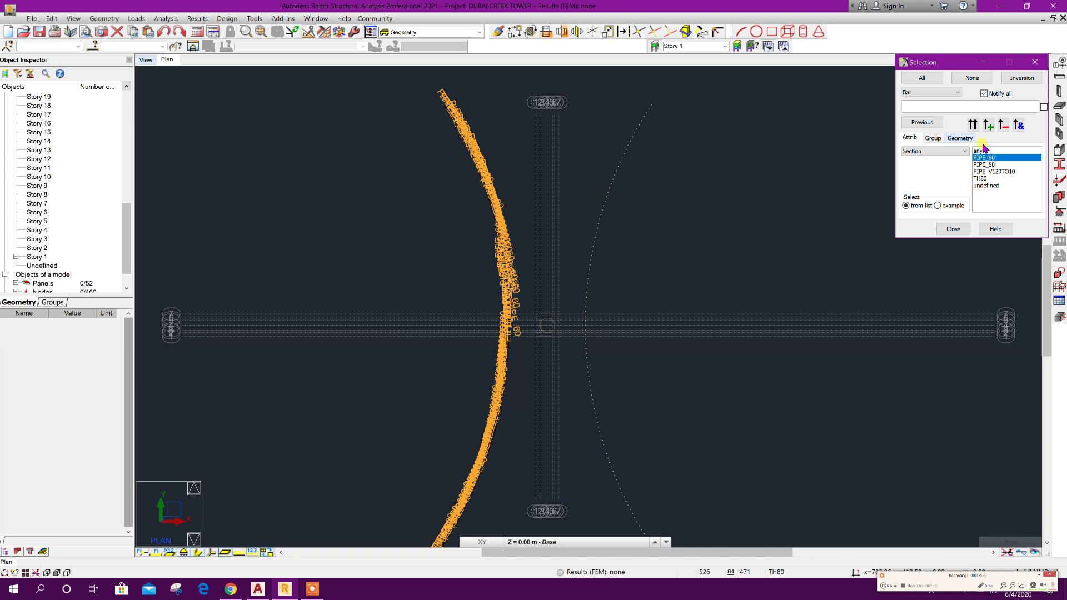
{"action": "left_click", "coordinate": [965, 231]}
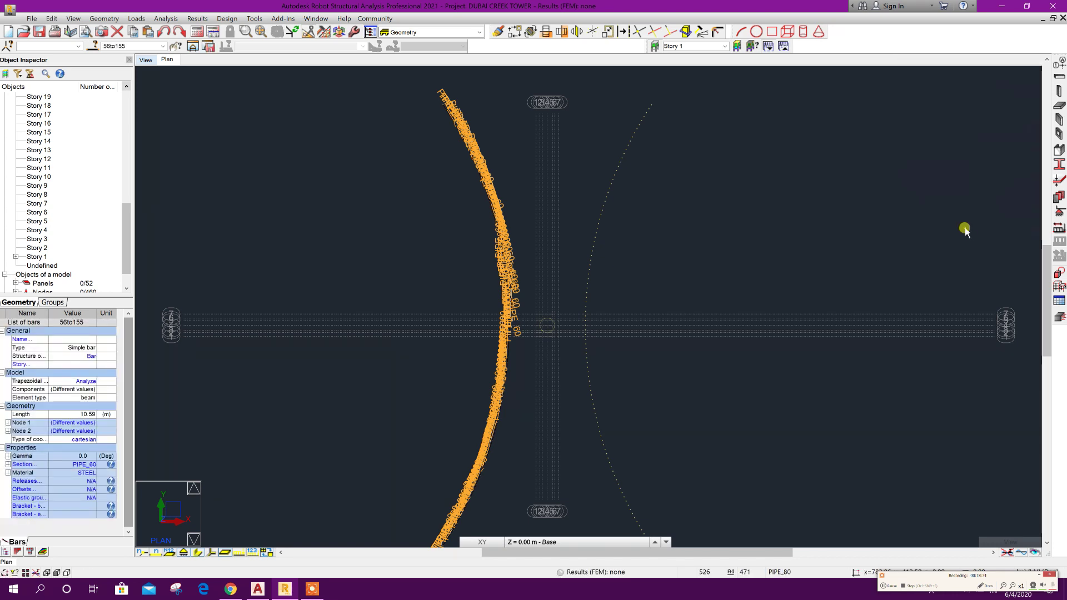
{"action": "left_click", "coordinate": [789, 190]}
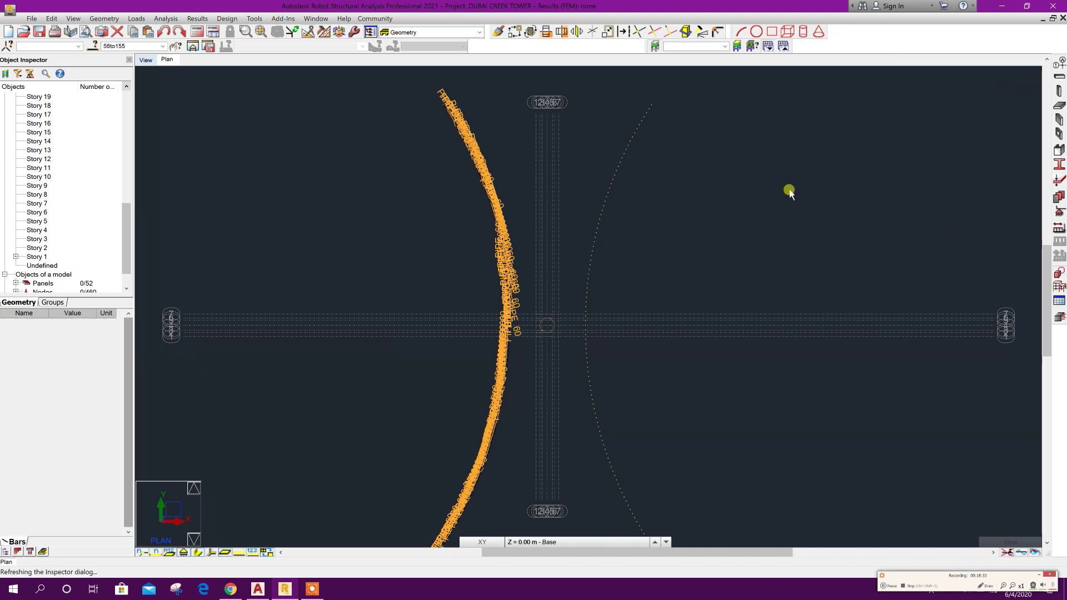
Step: Window-select the nodes along both base arcs and assign them Fixed supports
{"action": "middle_click_drag", "start_coordinate": [701, 281], "coordinate": [672, 224]}
{"action": "scroll", "coordinate": [566, 246], "scroll_direction": "down", "scroll_amount": 3}
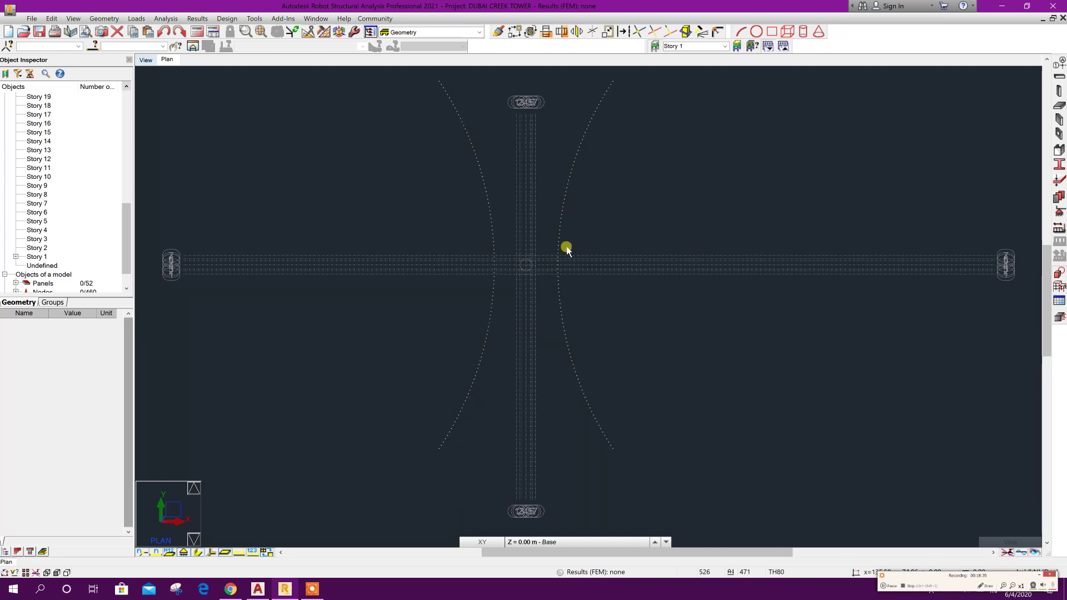
{"action": "left_click_drag", "start_coordinate": [448, 108], "coordinate": [656, 429]}
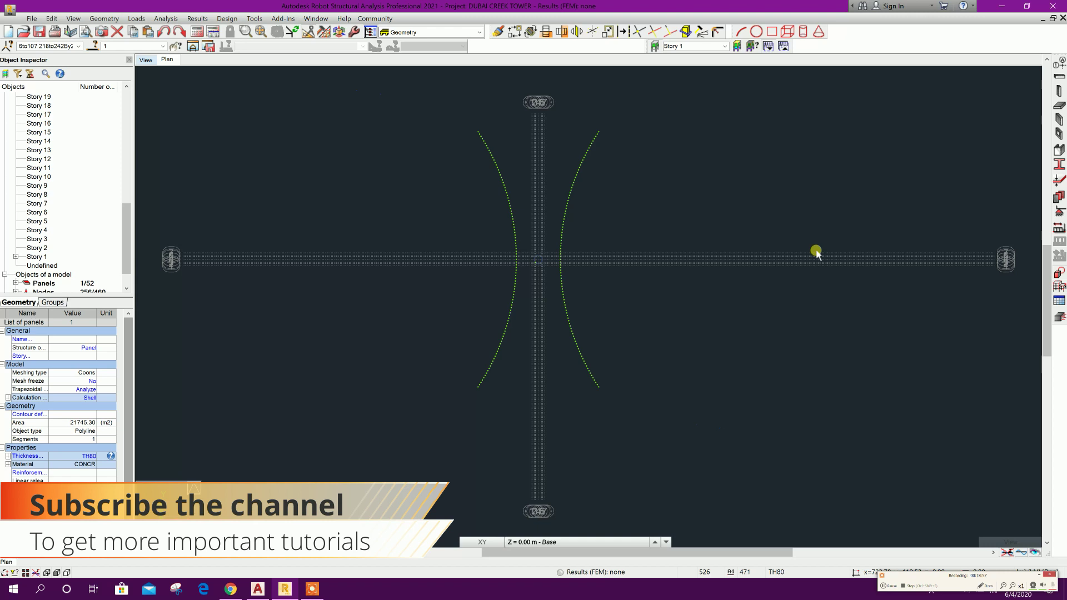
{"action": "left_click", "coordinate": [1059, 211]}
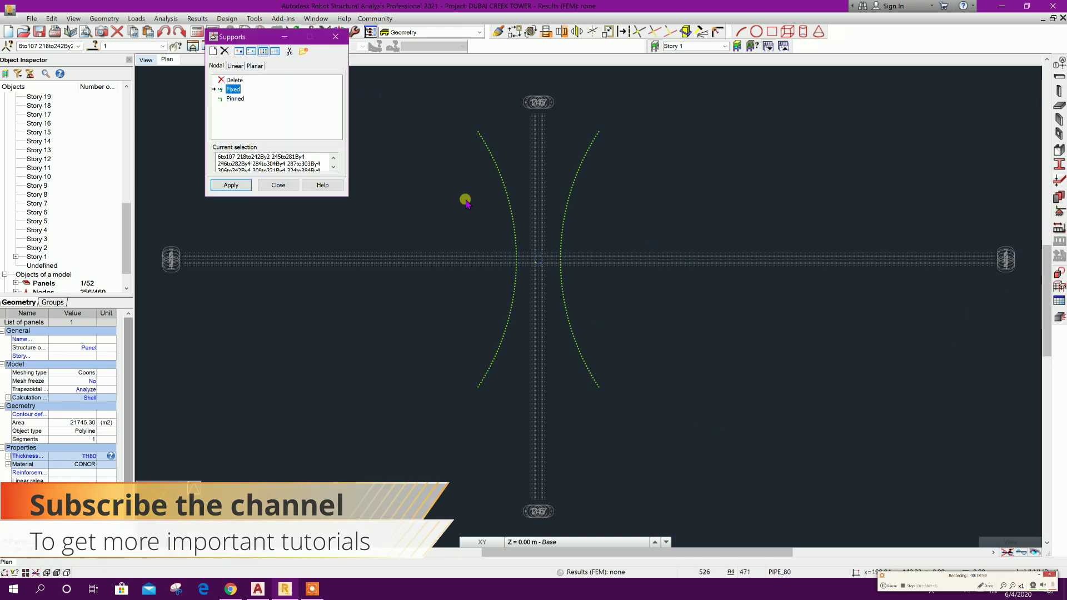
{"action": "left_click", "coordinate": [233, 89]}
{"action": "left_click", "coordinate": [241, 185]}
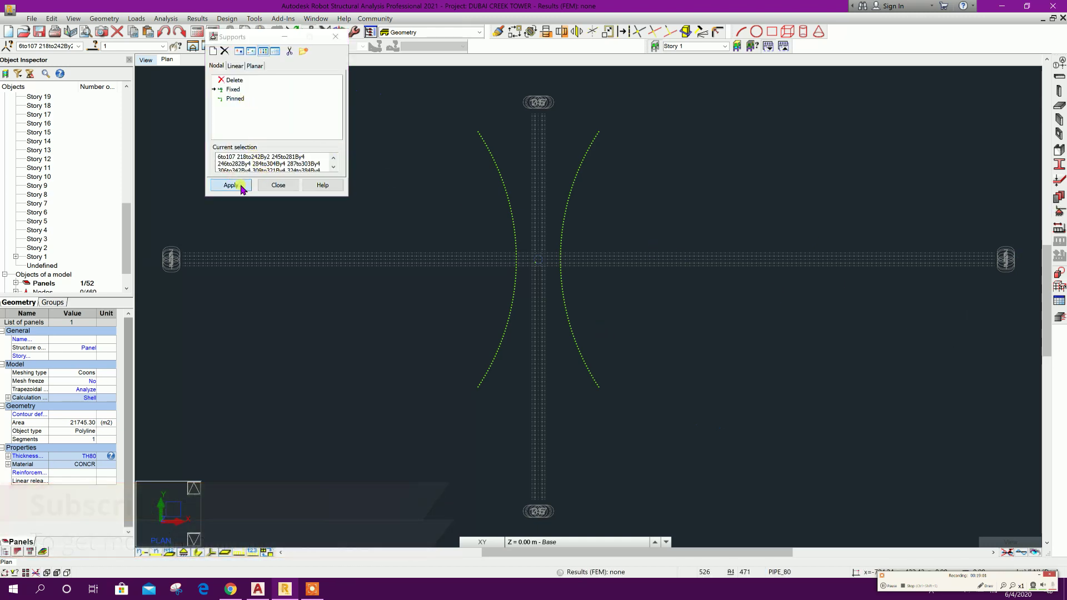
{"action": "left_click", "coordinate": [278, 185]}
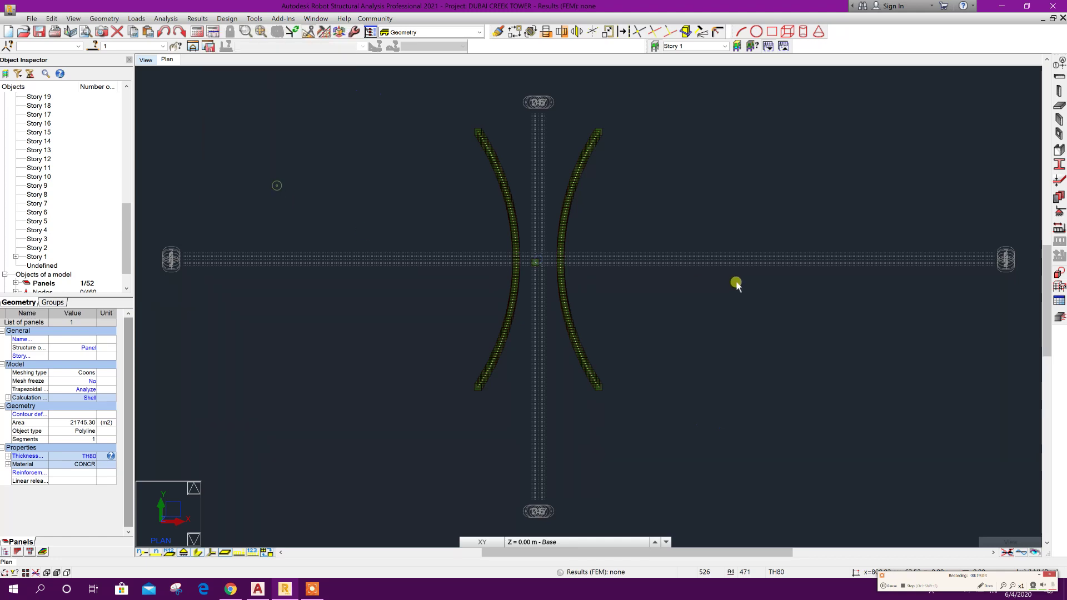
{"action": "left_click", "coordinate": [736, 284]}
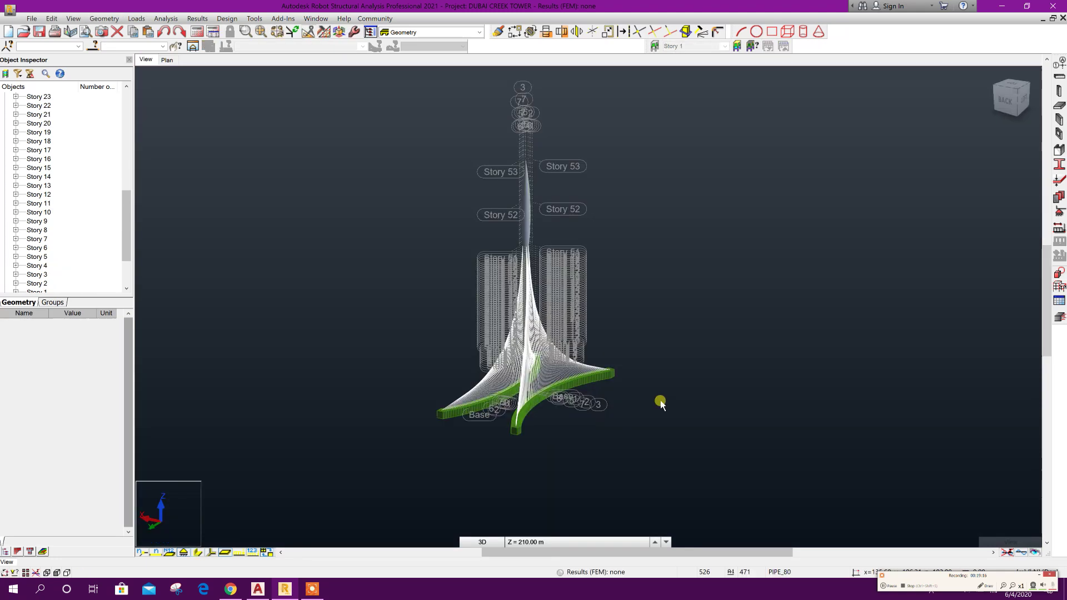
Step: Orbit the 3D tower to a front view and window-select the spire and core mast bars
{"action": "scroll", "coordinate": [539, 359], "scroll_direction": "up", "scroll_amount": 2}
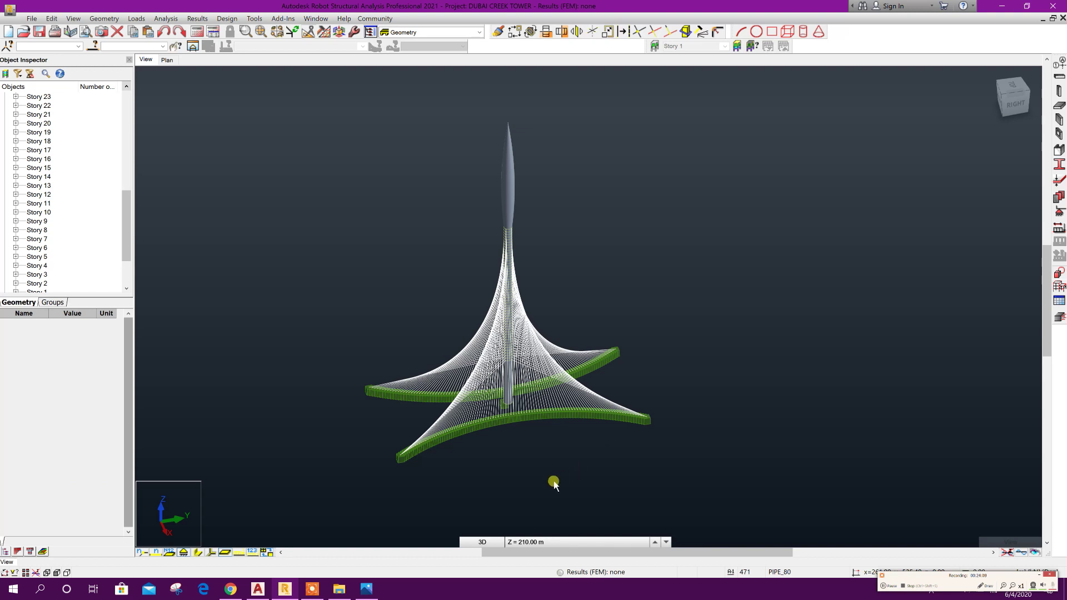
{"action": "middle_click_drag", "start_coordinate": [552, 481], "coordinate": [646, 452], "text": "shift"}
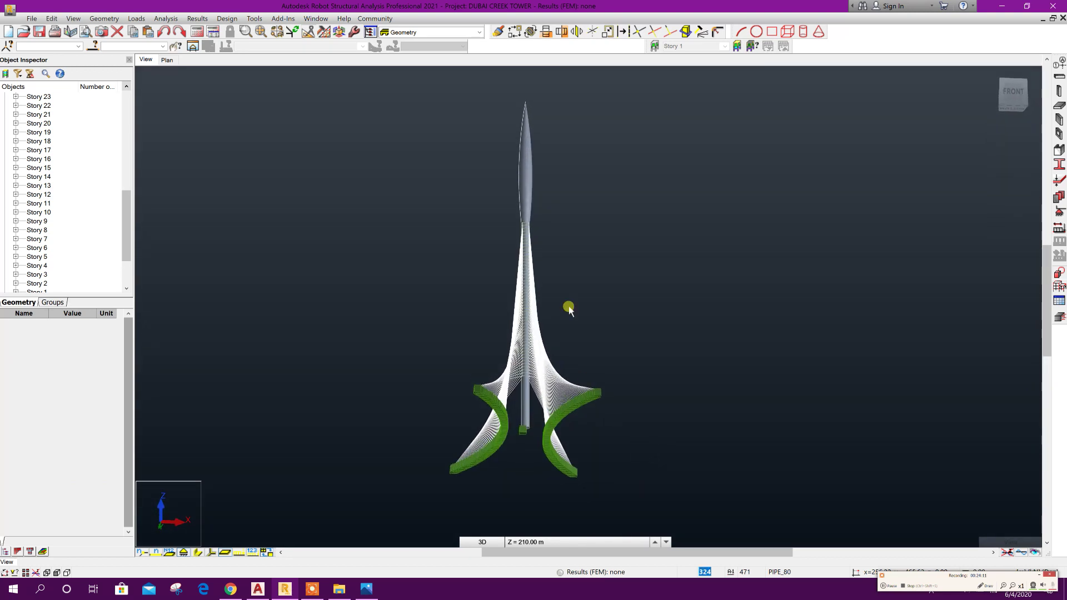
{"action": "left_click_drag", "start_coordinate": [513, 90], "coordinate": [537, 470]}
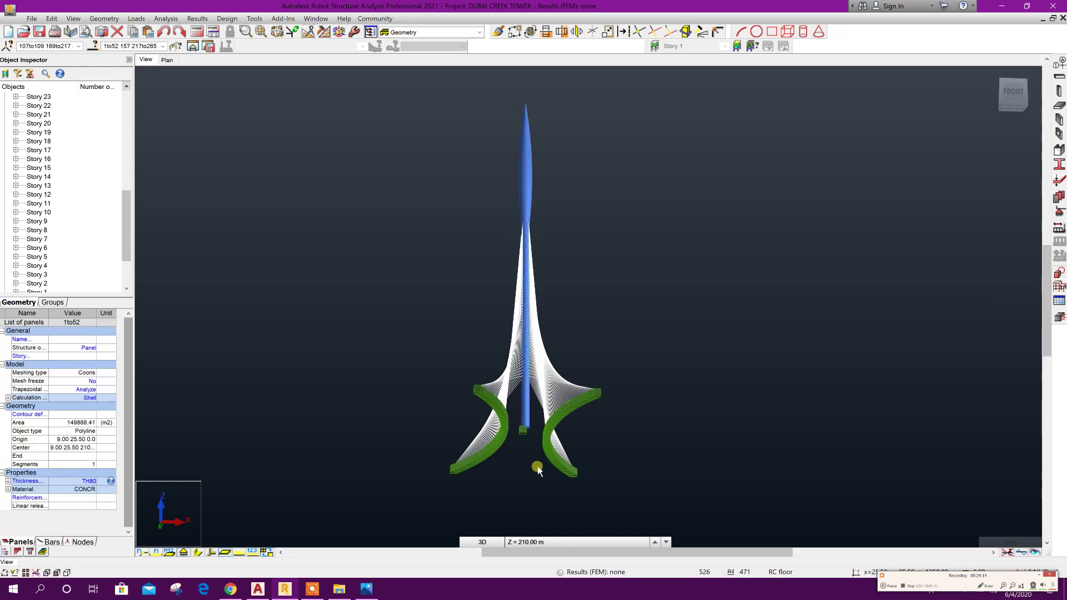
Step: Choose the Delaunay method in advanced meshing options, keeping the 1.00 m element size
{"action": "left_click", "coordinate": [324, 34]}
{"action": "left_click", "coordinate": [370, 98]}
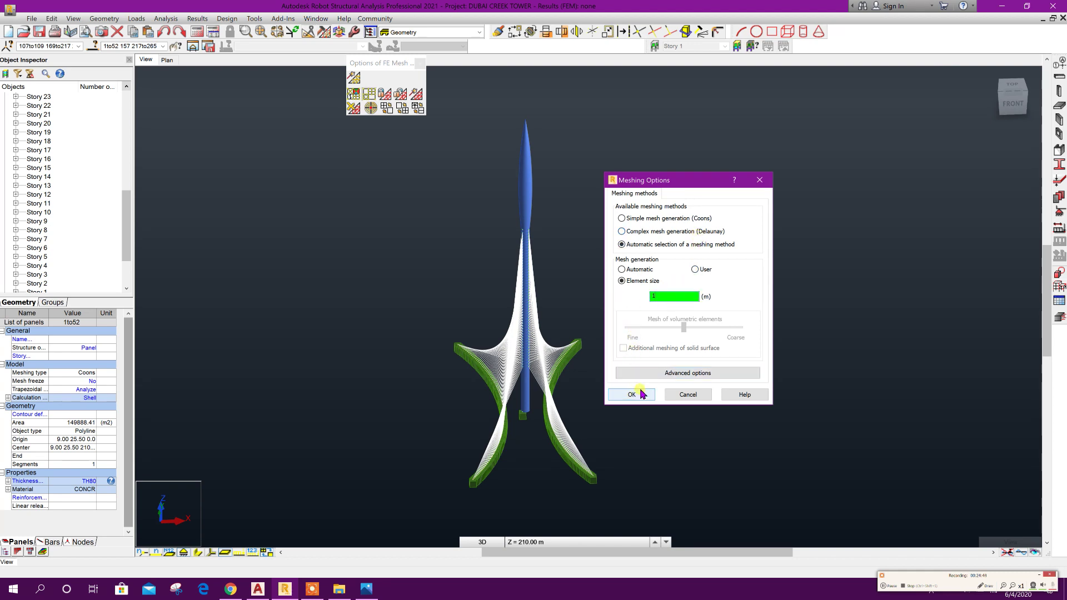
{"action": "left_click", "coordinate": [648, 373]}
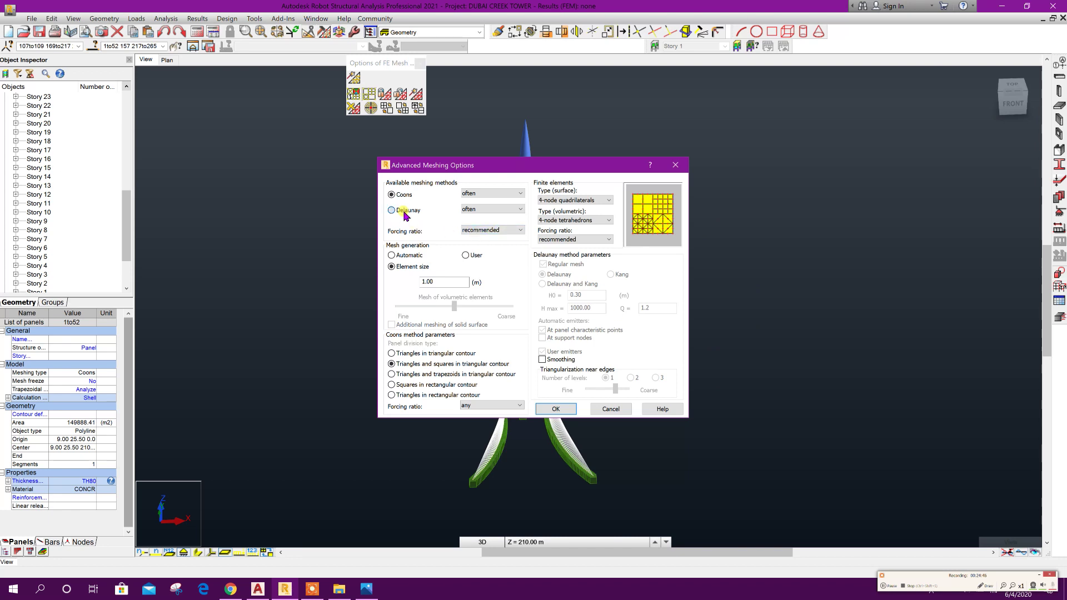
{"action": "left_click", "coordinate": [392, 210]}
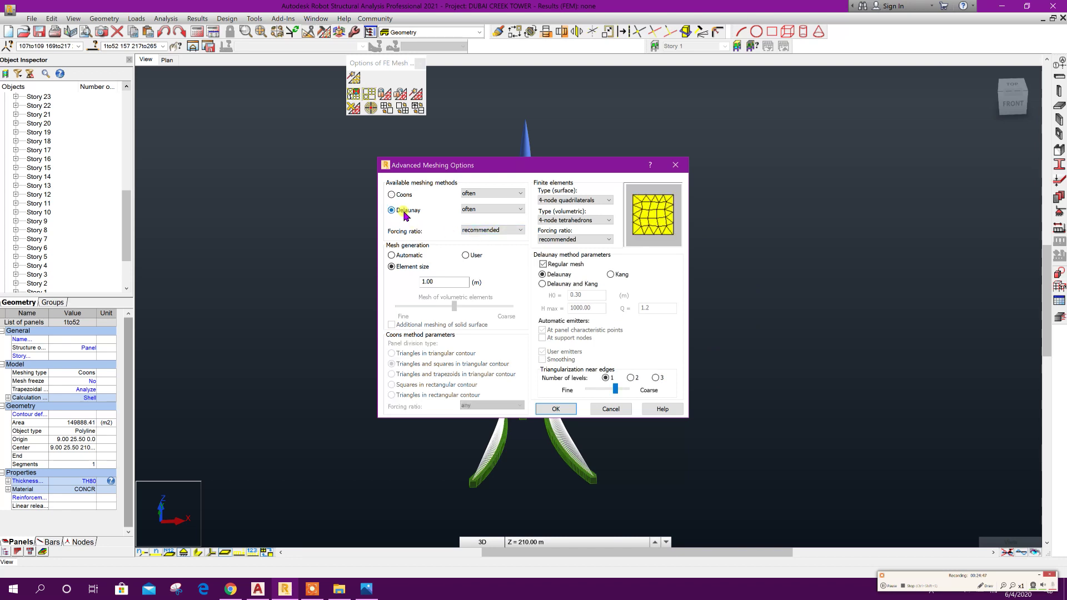
{"action": "left_click", "coordinate": [556, 409]}
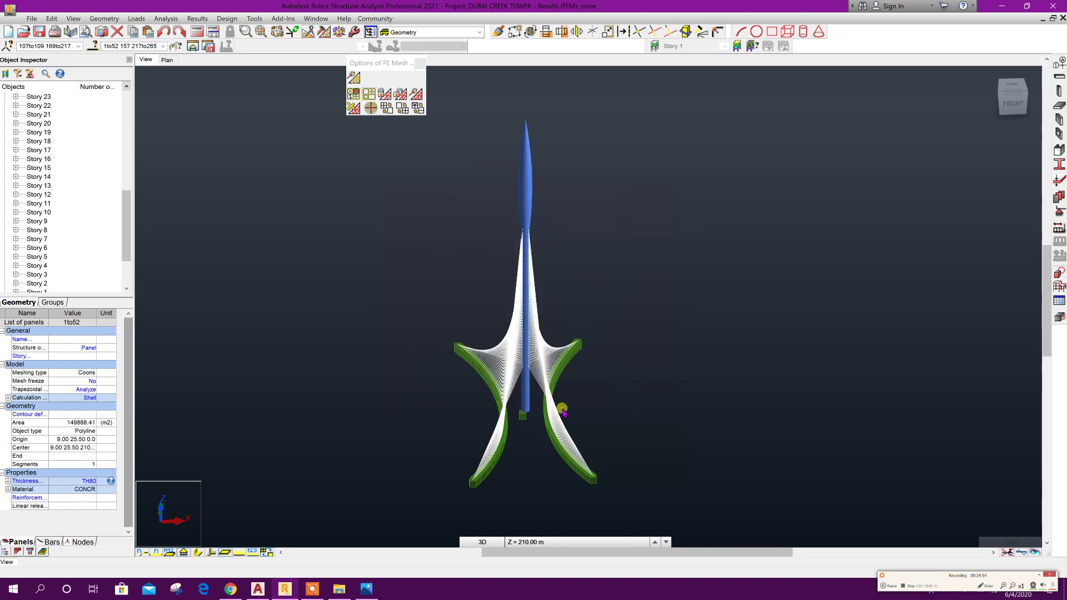
Step: Generate the finite-element mesh and orbit to inspect the tower base
{"action": "left_click", "coordinate": [356, 79]}
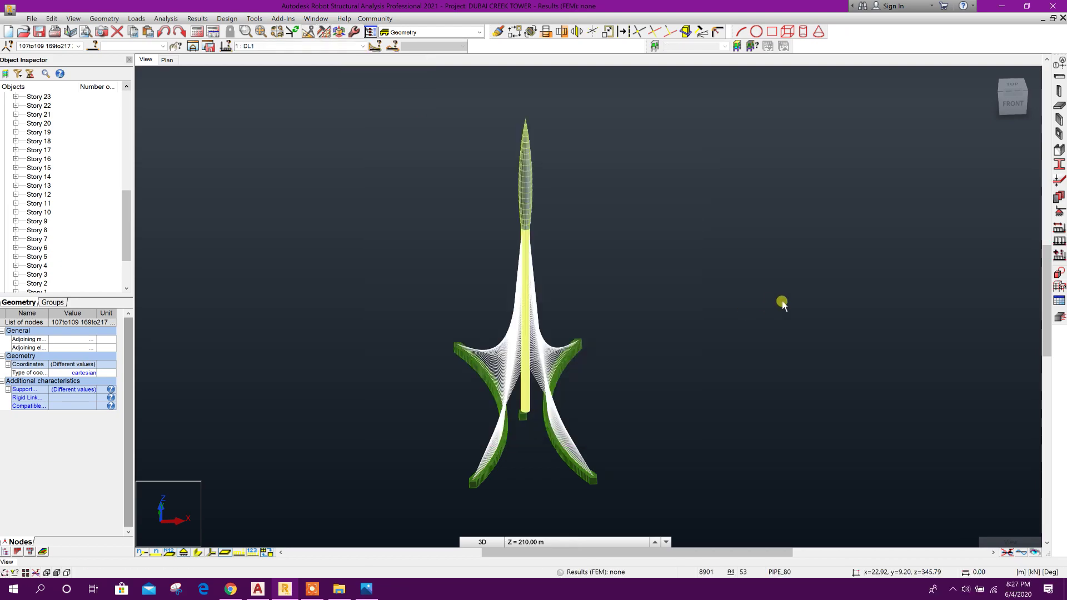
{"action": "middle_click_drag", "start_coordinate": [615, 371], "coordinate": [662, 373], "text": "shift"}
{"action": "scroll", "coordinate": [602, 436], "scroll_direction": "up", "scroll_amount": 12}
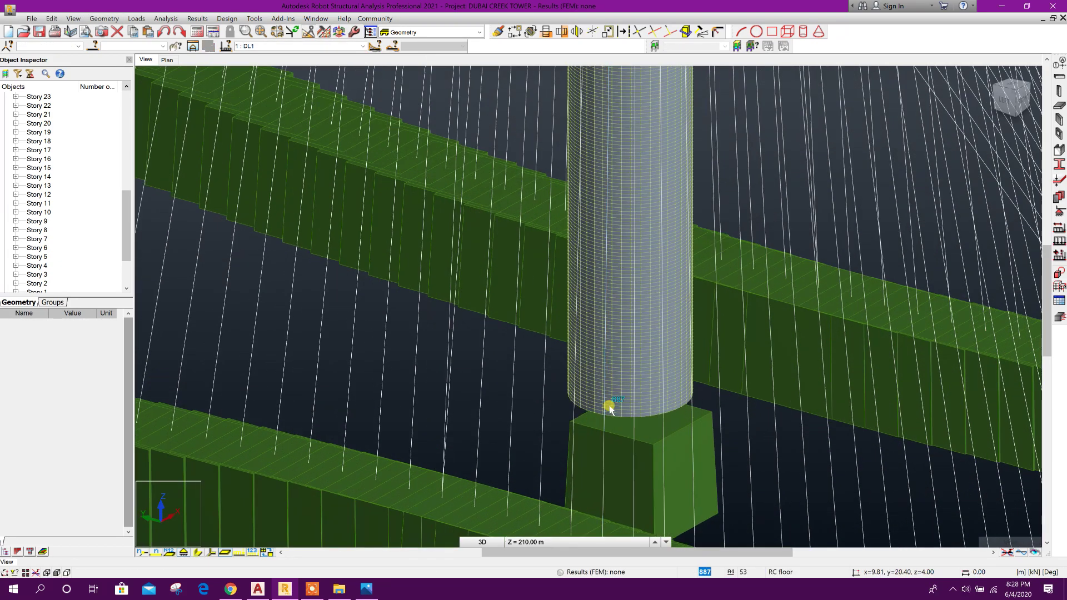
{"action": "scroll", "coordinate": [609, 405], "scroll_direction": "down", "scroll_amount": 8}
Step: Show the Base-level plan at Z = 0.00 m and window-select the circular mast-base panel
{"action": "left_click", "coordinate": [167, 60]}
{"action": "left_click", "coordinate": [482, 542]}
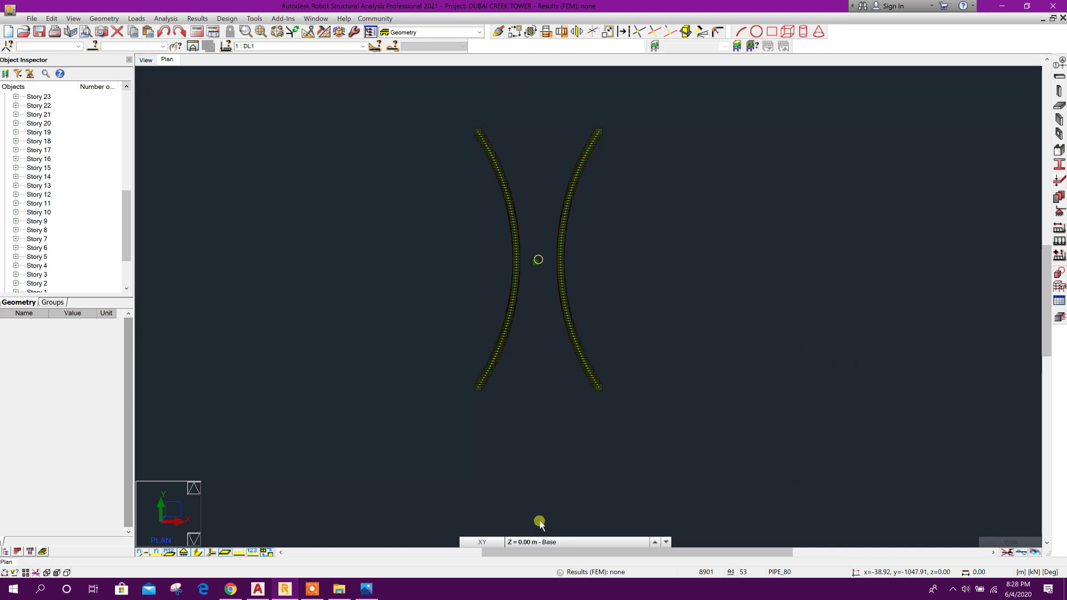
{"action": "scroll", "coordinate": [542, 258], "scroll_direction": "up", "scroll_amount": 6}
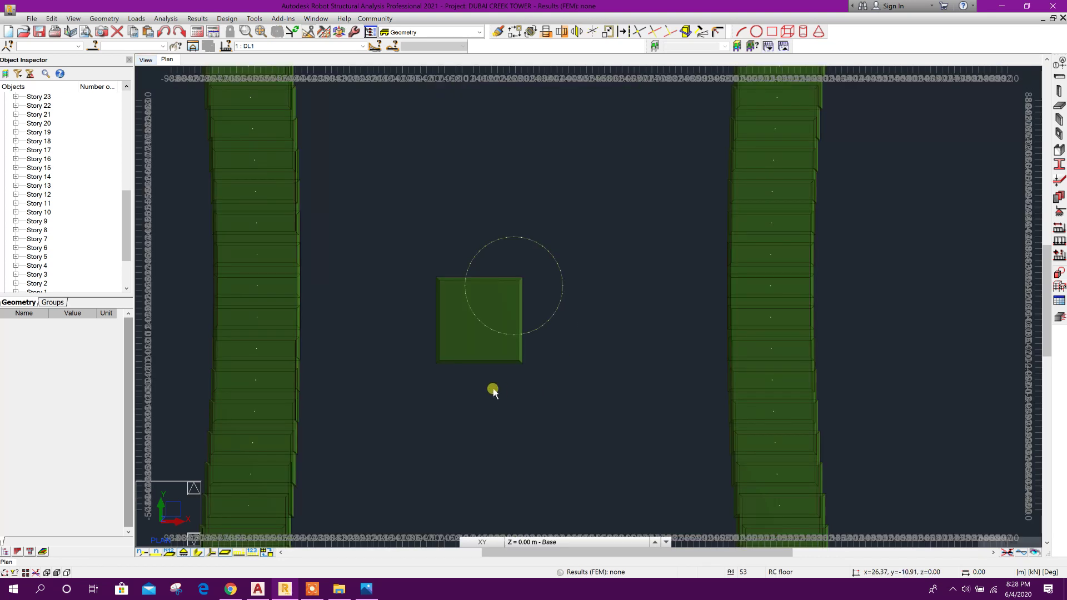
{"action": "left_click_drag", "start_coordinate": [418, 211], "coordinate": [609, 403]}
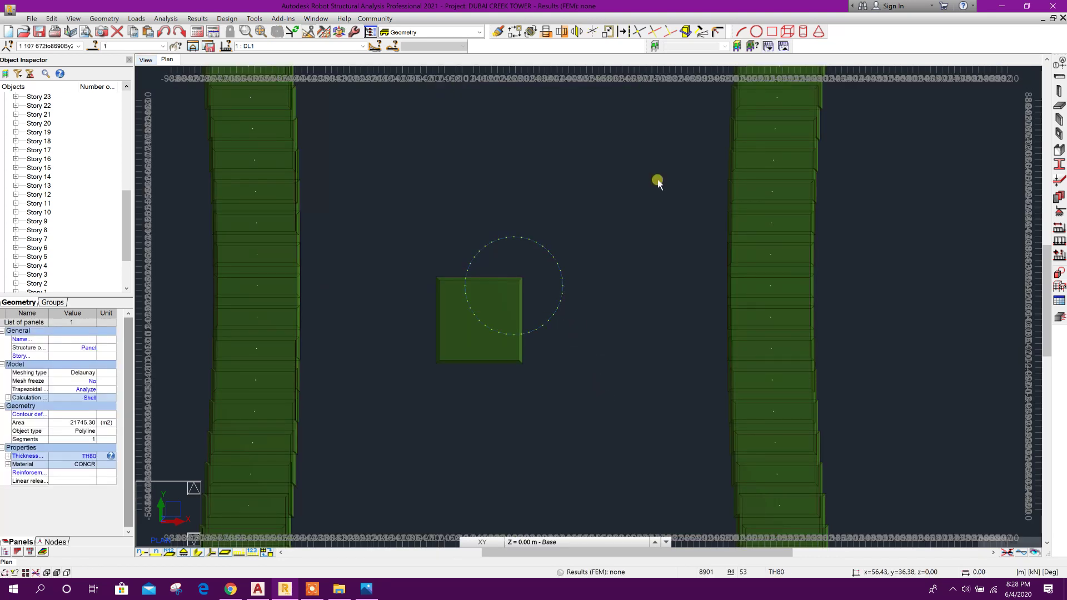
Step: Assign Fixed nodal supports to the selected base nodes, then orbit the whole tower in 3D
{"action": "left_click", "coordinate": [1061, 213]}
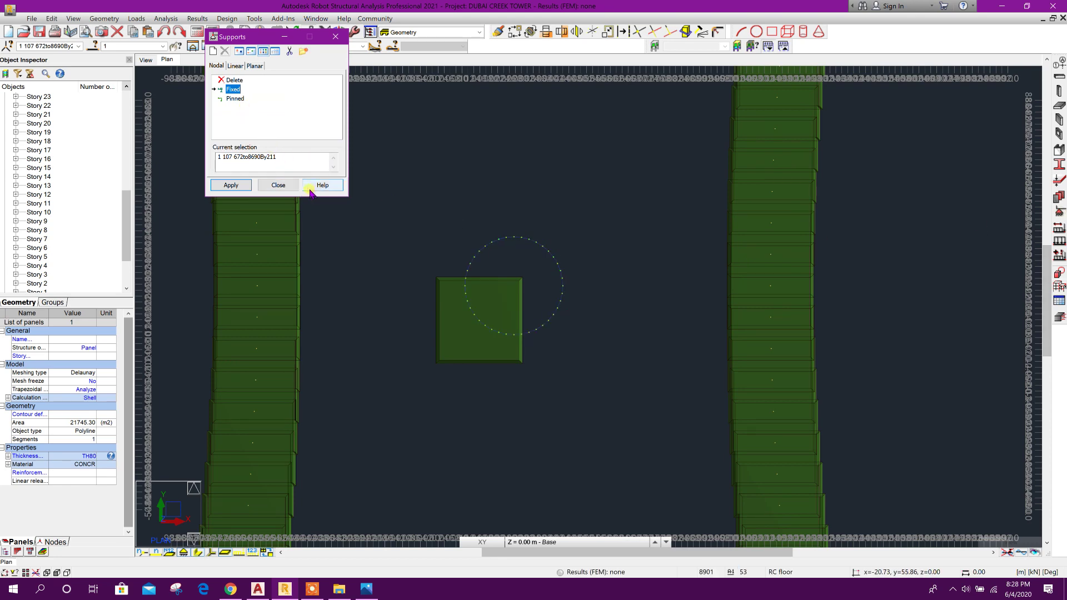
{"action": "left_click", "coordinate": [244, 186]}
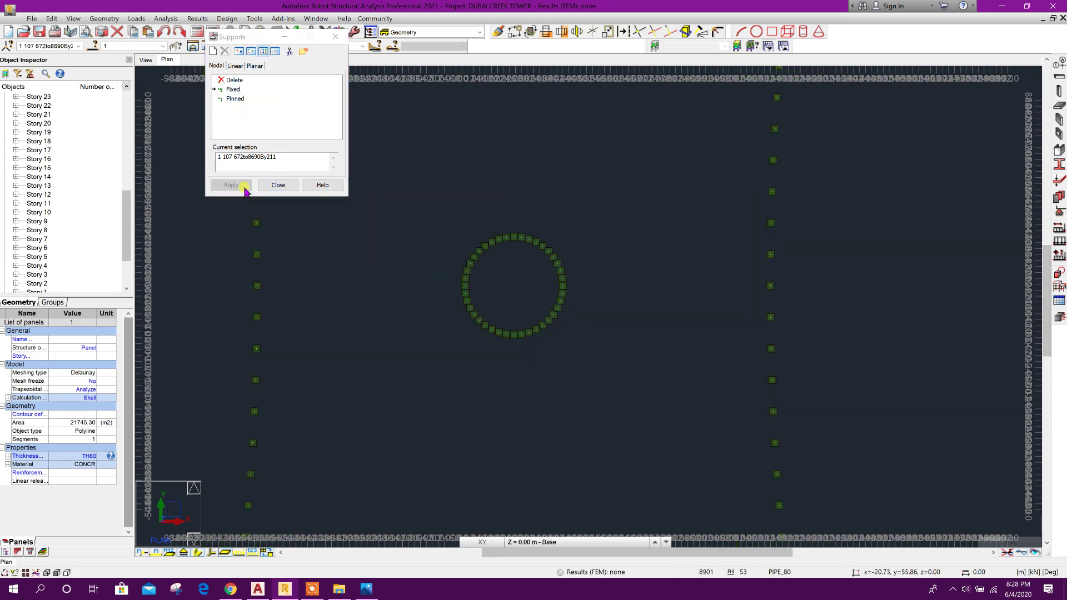
{"action": "left_click", "coordinate": [267, 189]}
{"action": "scroll", "coordinate": [540, 303], "scroll_direction": "down", "scroll_amount": 5}
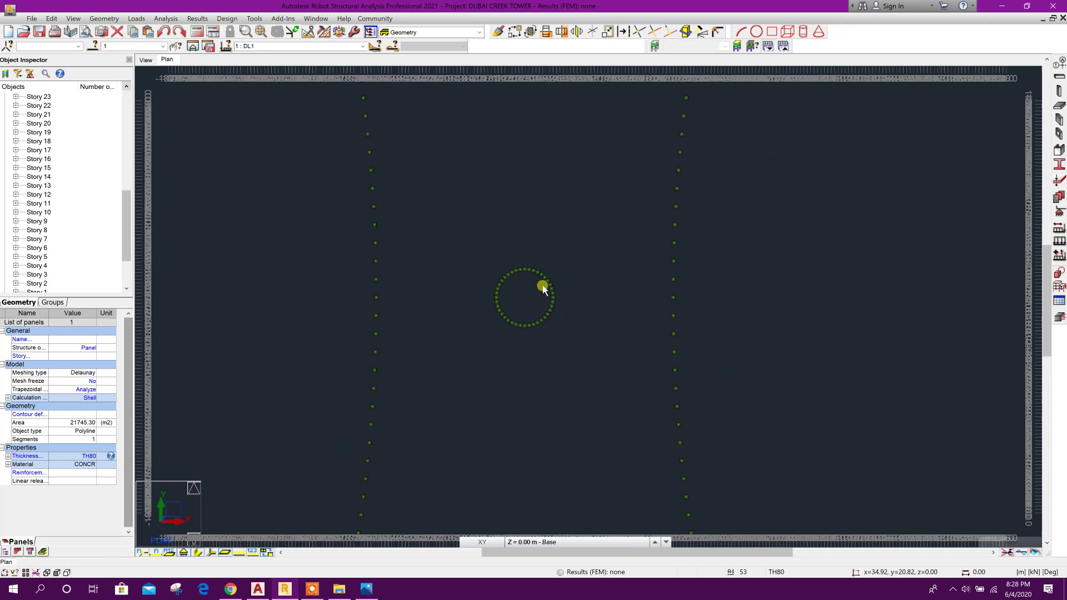
{"action": "scroll", "coordinate": [274, 146], "scroll_direction": "down", "scroll_amount": 2}
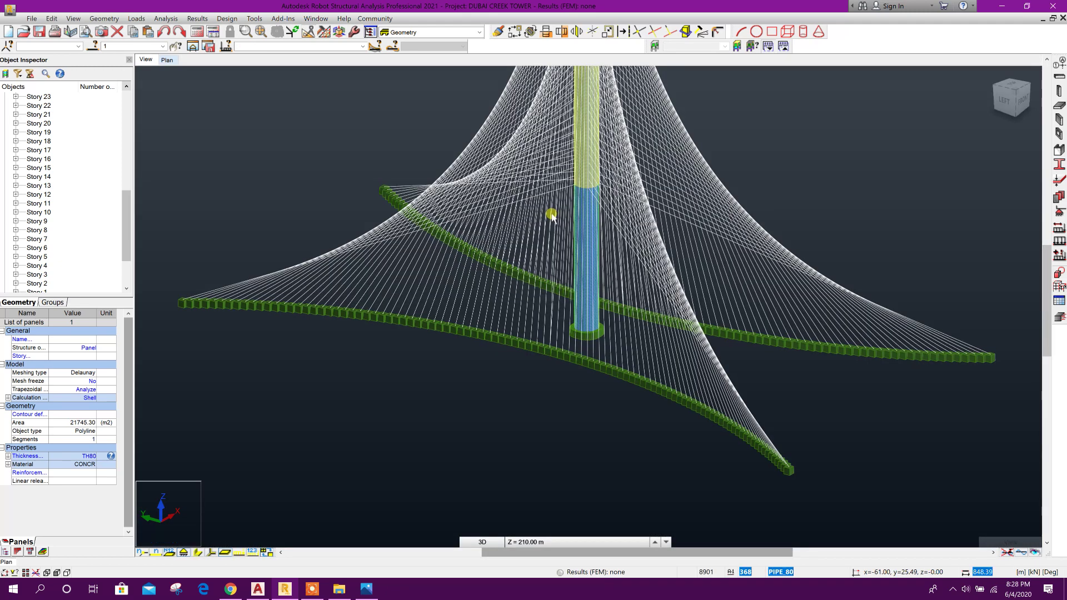
{"action": "middle_click_drag", "start_coordinate": [553, 215], "coordinate": [745, 439], "text": "shift"}
Step: Clear the selection and cycle the members through section-shape and meshed-panel displays while zooming on the base
{"action": "left_click", "coordinate": [721, 379]}
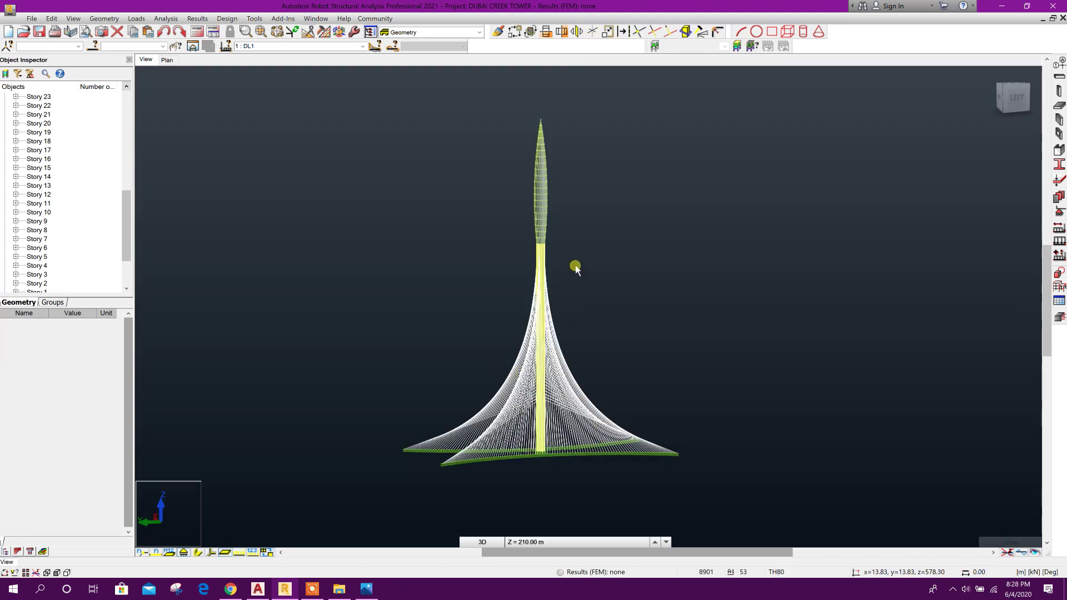
{"action": "left_click", "coordinate": [269, 555]}
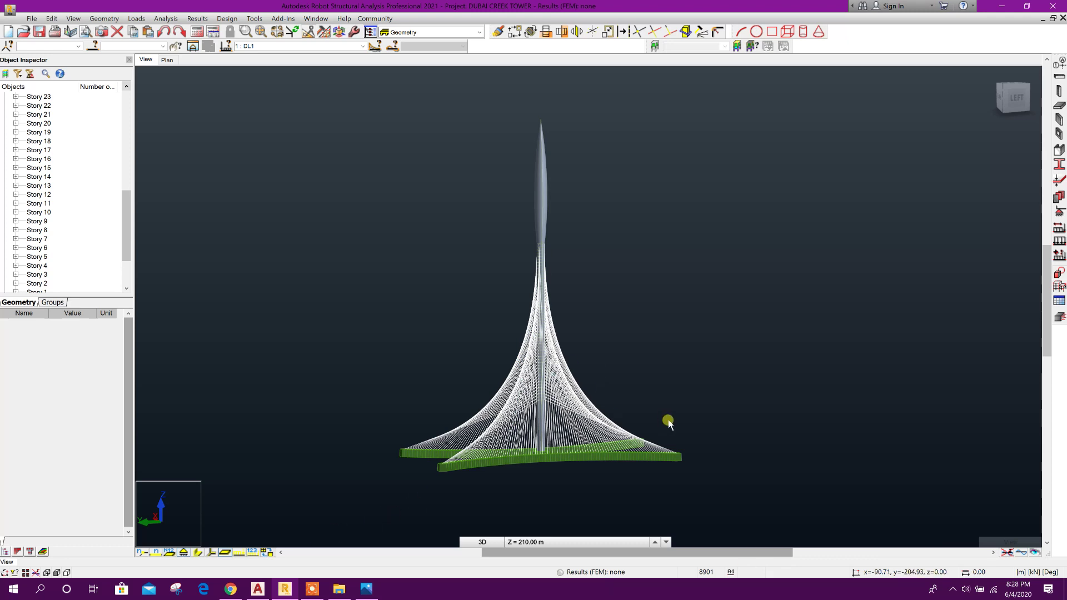
{"action": "left_click", "coordinate": [269, 555]}
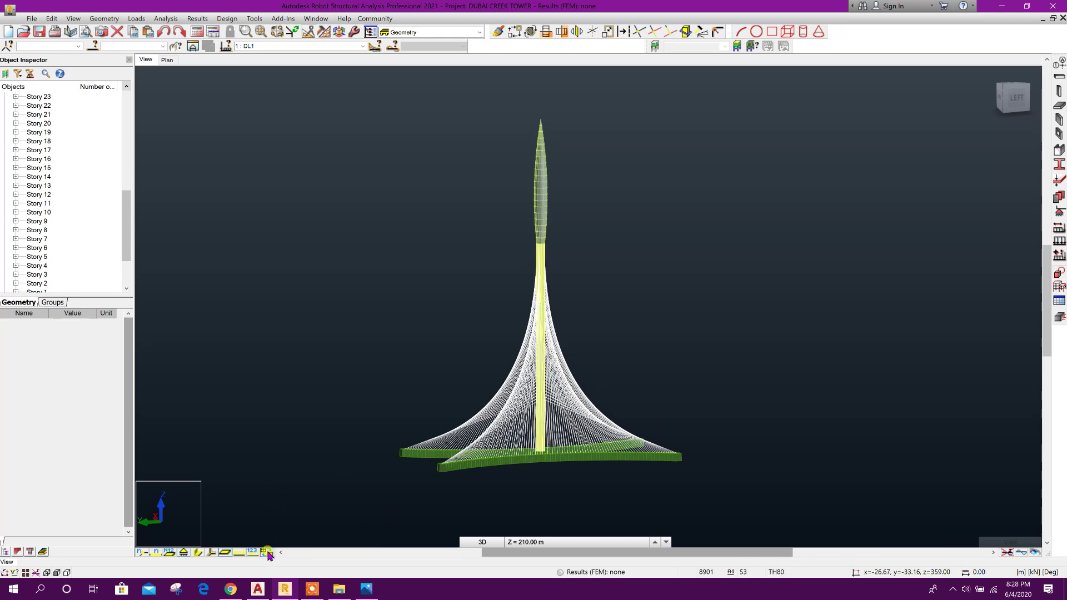
{"action": "left_click", "coordinate": [269, 554]}
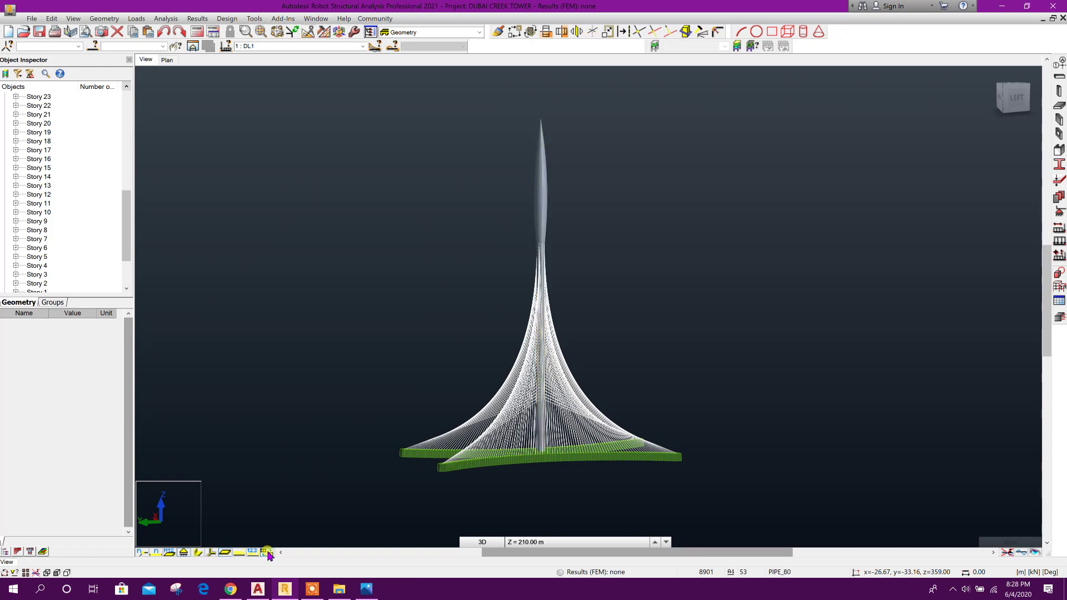
{"action": "scroll", "coordinate": [596, 350], "scroll_direction": "up", "scroll_amount": 5}
{"action": "scroll", "coordinate": [565, 400], "scroll_direction": "down", "scroll_amount": 2}
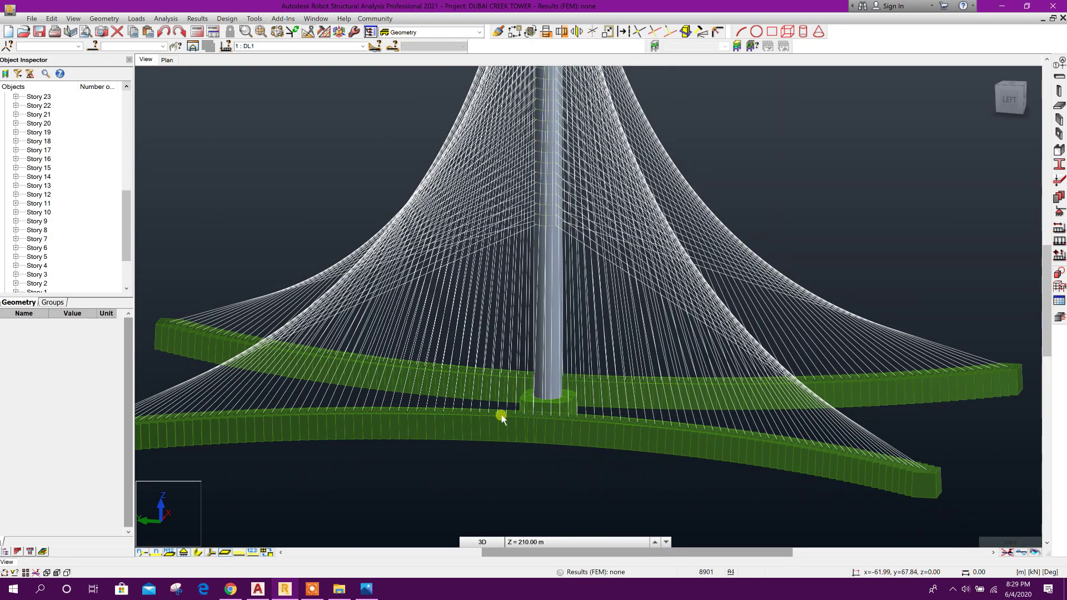
{"action": "scroll", "coordinate": [556, 416], "scroll_direction": "down", "scroll_amount": 1}
{"action": "scroll", "coordinate": [556, 416], "scroll_direction": "up", "scroll_amount": 5}
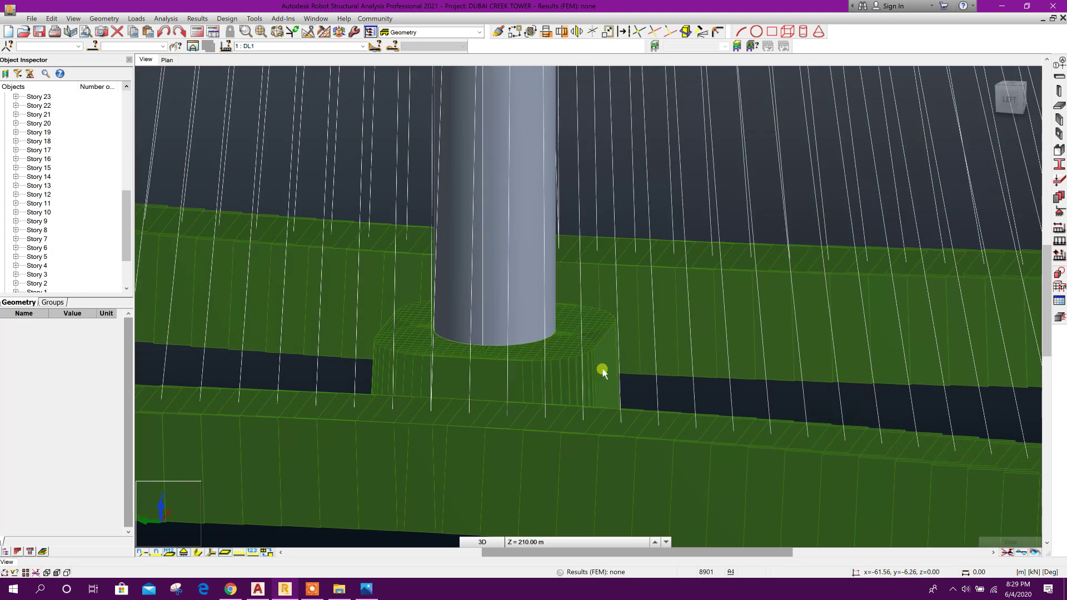
{"action": "scroll", "coordinate": [634, 427], "scroll_direction": "down", "scroll_amount": 1}
{"action": "scroll", "coordinate": [505, 408], "scroll_direction": "up", "scroll_amount": 1}
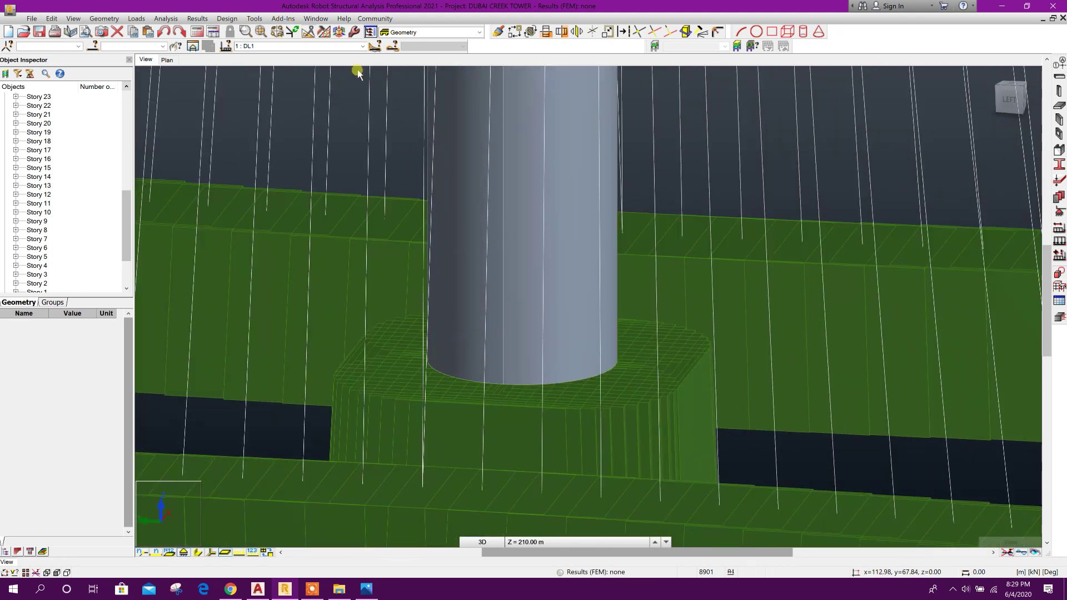
{"action": "scroll", "coordinate": [471, 355], "scroll_direction": "up", "scroll_amount": 2}
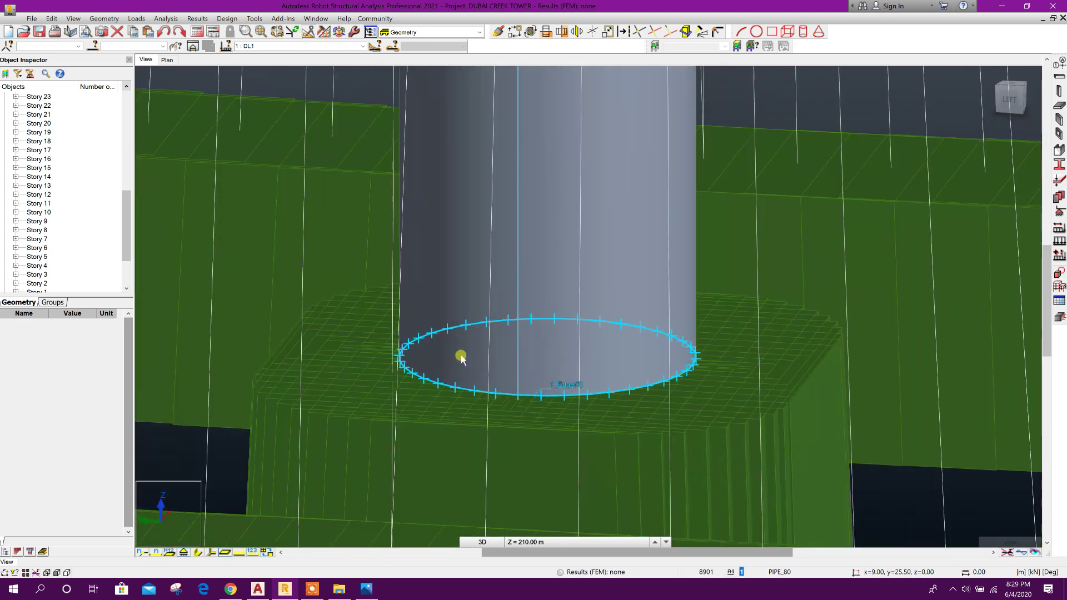
Step: Hide the panels, show enlarged support symbols, and view the tower from LEFT
{"action": "left_click", "coordinate": [292, 33]}
{"action": "scroll", "coordinate": [553, 276], "scroll_direction": "down", "scroll_amount": 6}
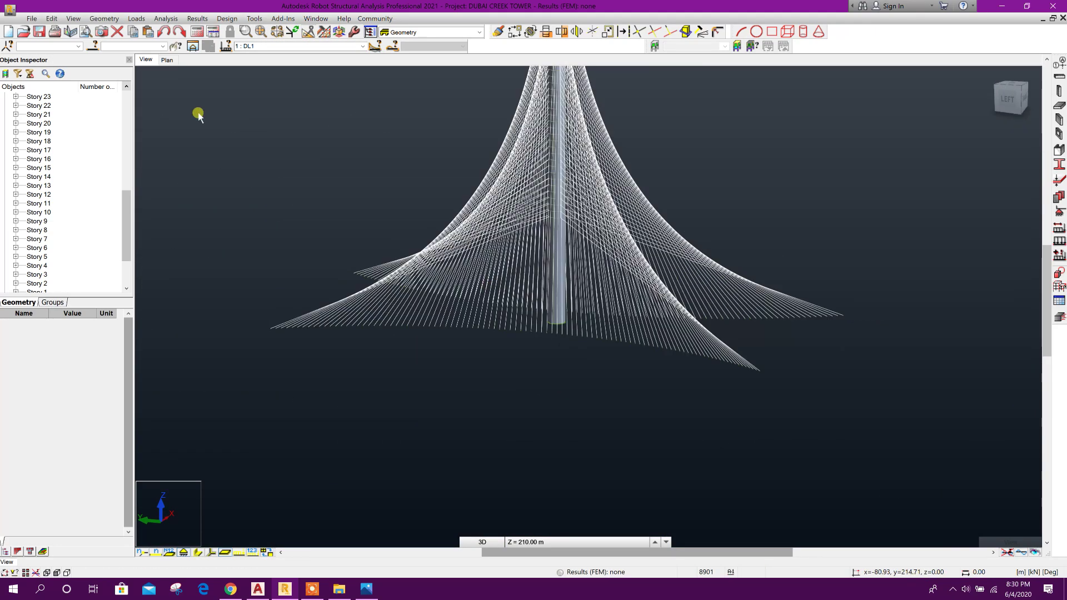
{"action": "scroll", "coordinate": [526, 295], "scroll_direction": "up", "scroll_amount": 4}
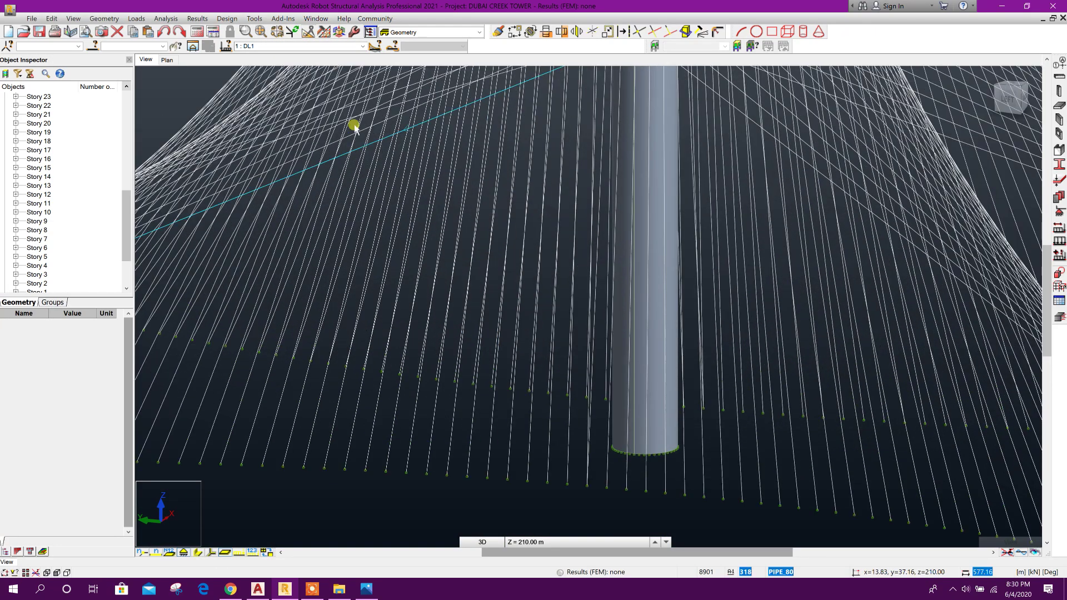
{"action": "left_click", "coordinate": [293, 33]}
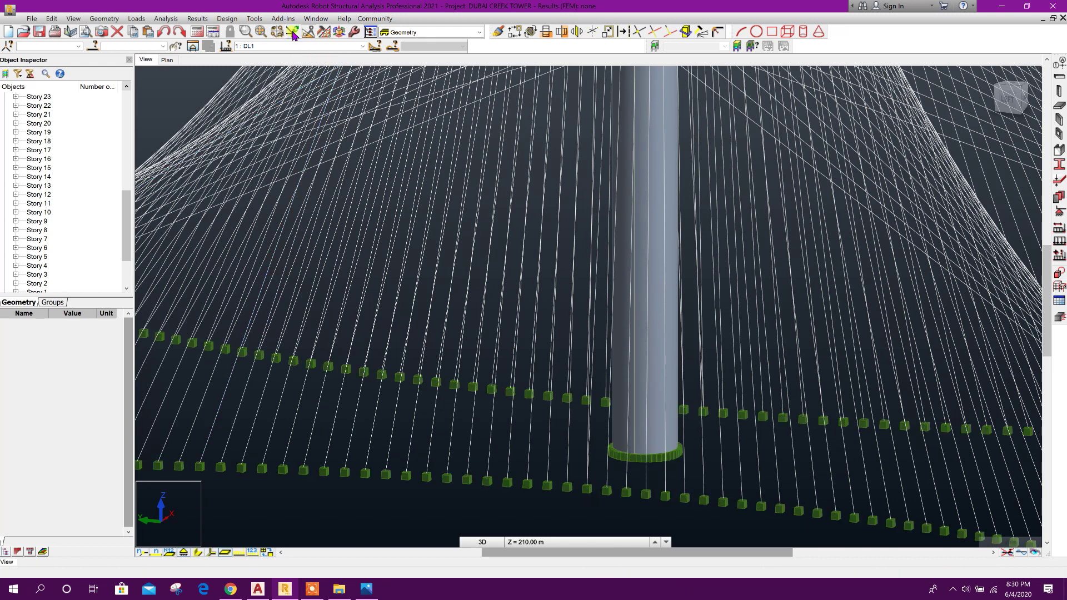
{"action": "scroll", "coordinate": [515, 314], "scroll_direction": "down", "scroll_amount": 6}
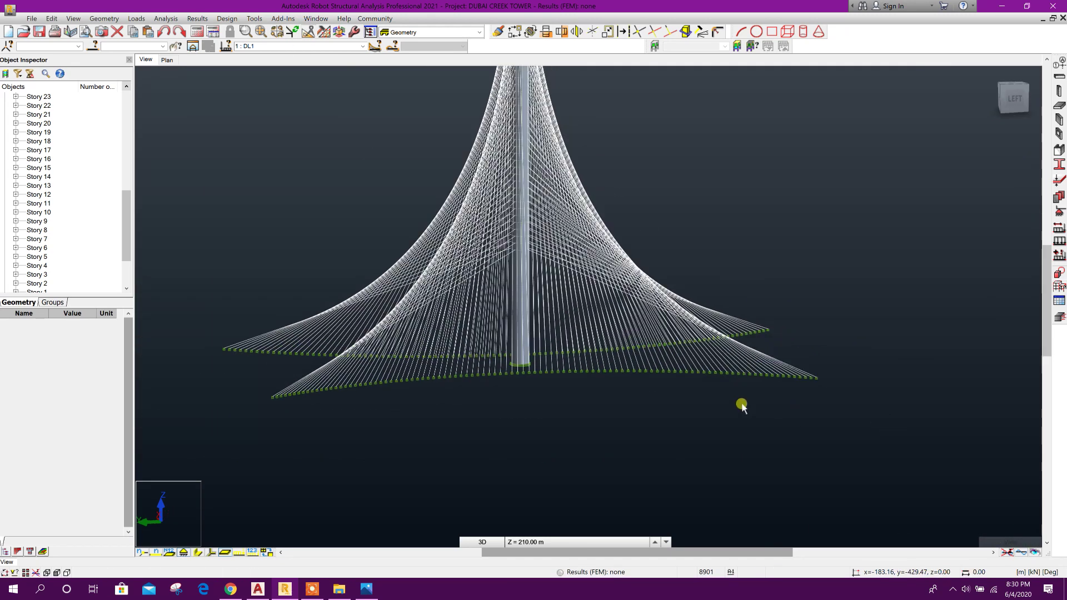
{"action": "middle_click_drag", "start_coordinate": [807, 415], "coordinate": [689, 411]}
{"action": "left_click", "coordinate": [1011, 97]}
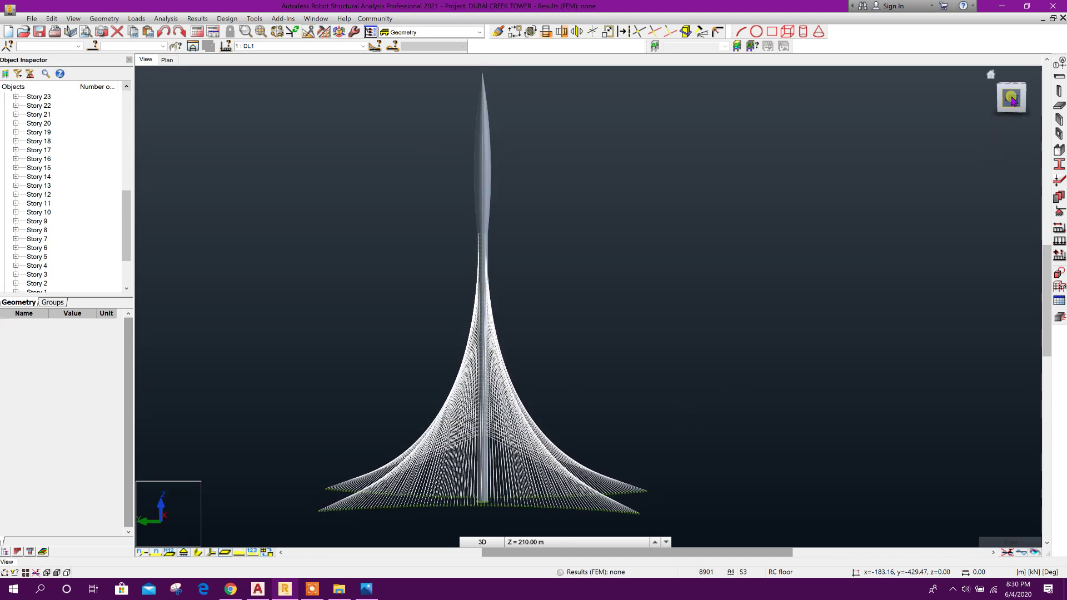
{"action": "left_click", "coordinate": [198, 552]}
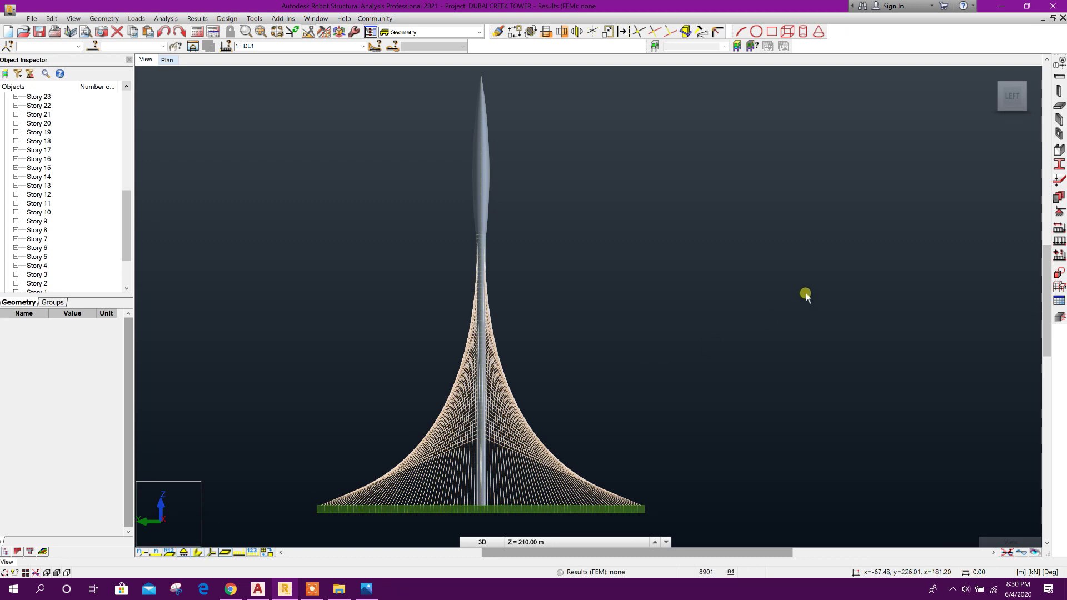
Step: Apply, then remove, the Sections colour legend showing PIPE_60 and PIPE_80 members
{"action": "right_click", "coordinate": [304, 200]}
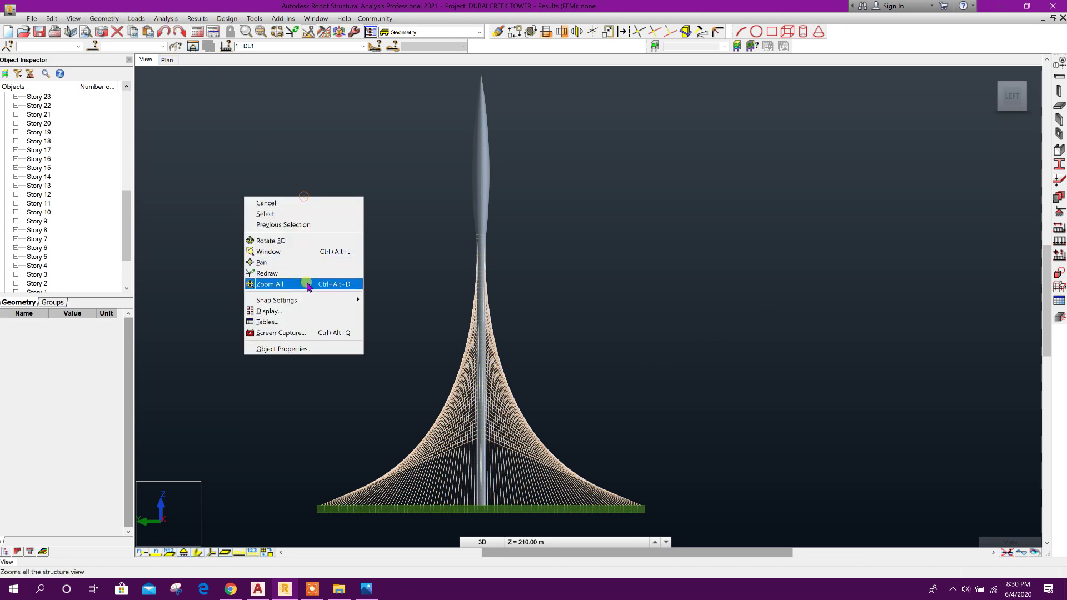
{"action": "left_click", "coordinate": [300, 303]}
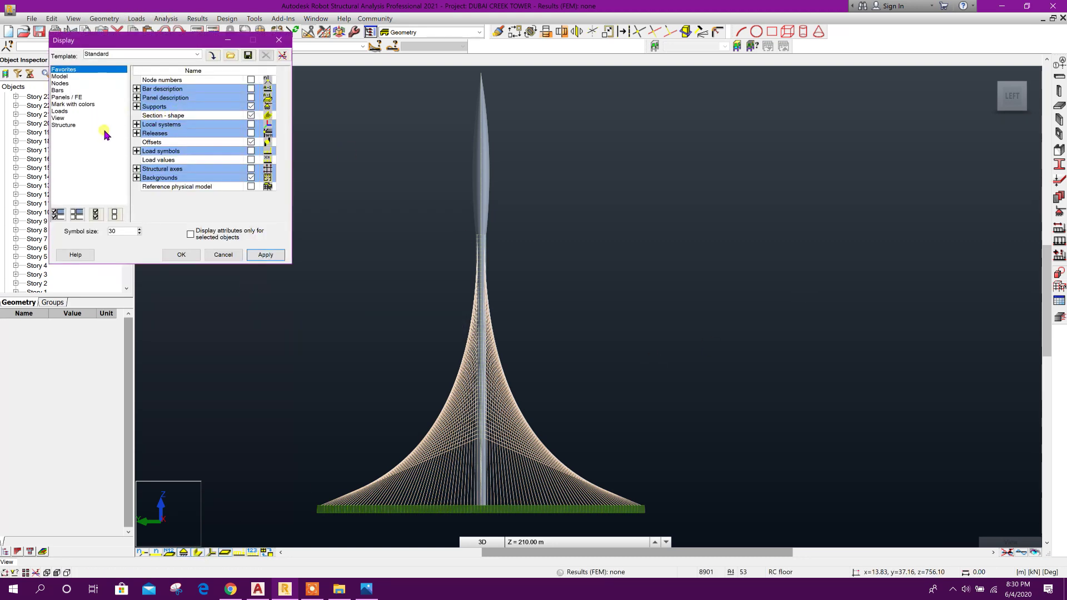
{"action": "left_click", "coordinate": [64, 105]}
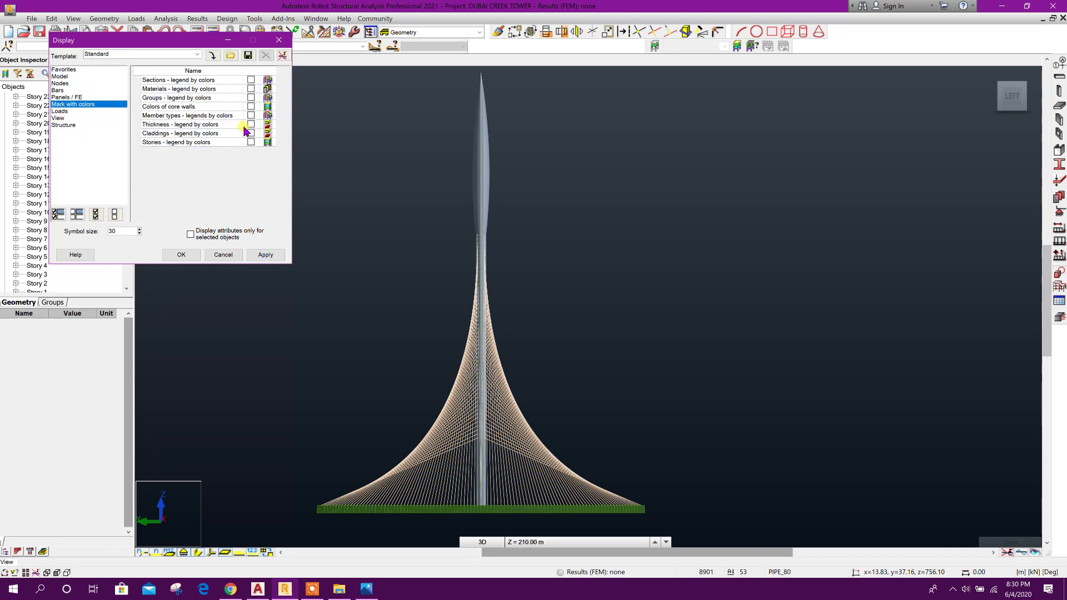
{"action": "left_click", "coordinate": [251, 80]}
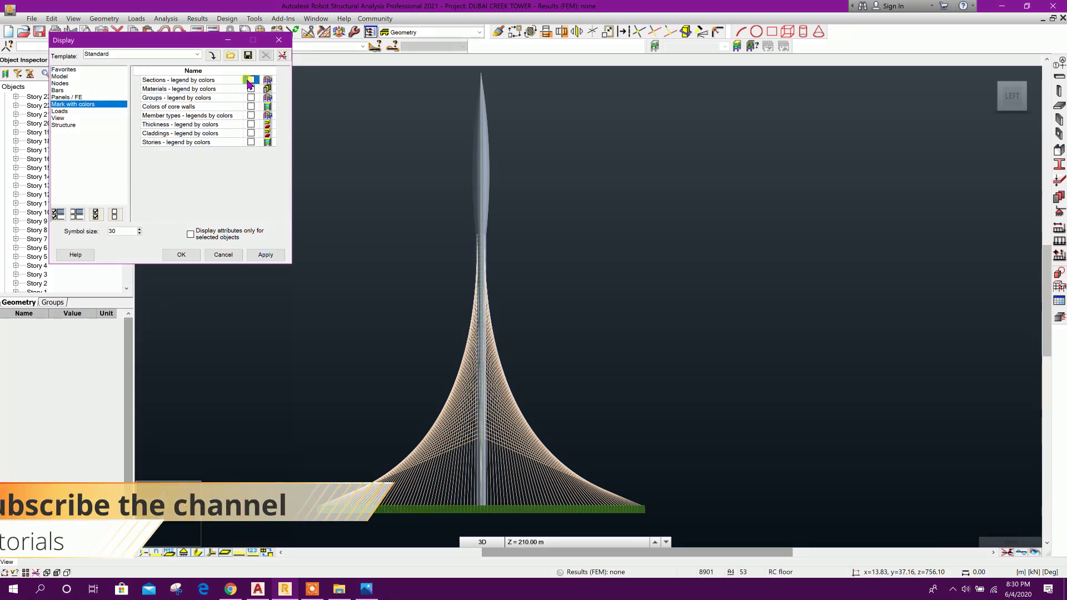
{"action": "left_click", "coordinate": [262, 255]}
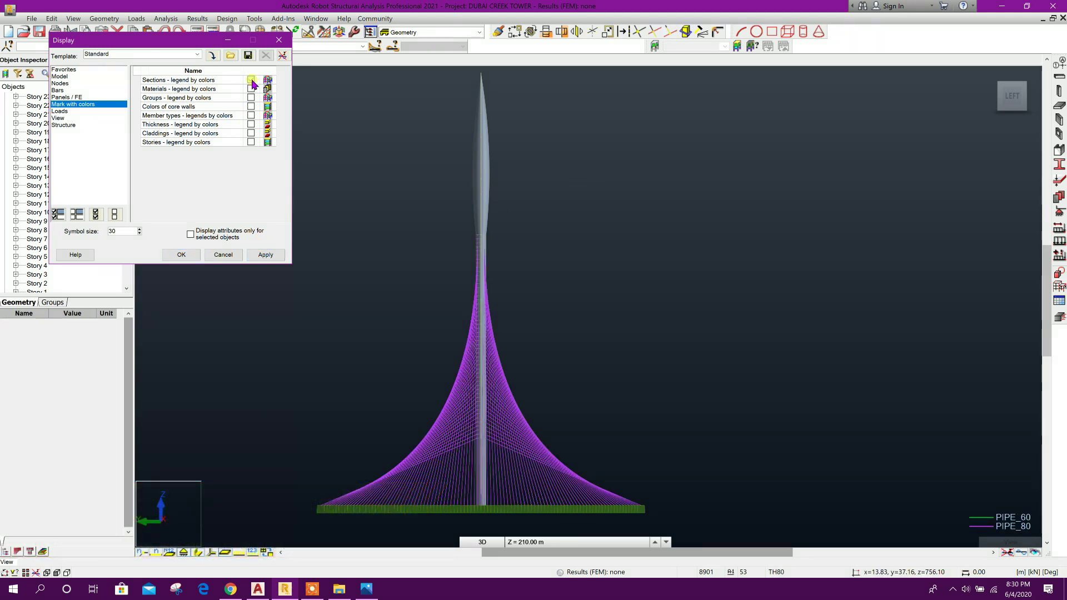
{"action": "left_click", "coordinate": [261, 256]}
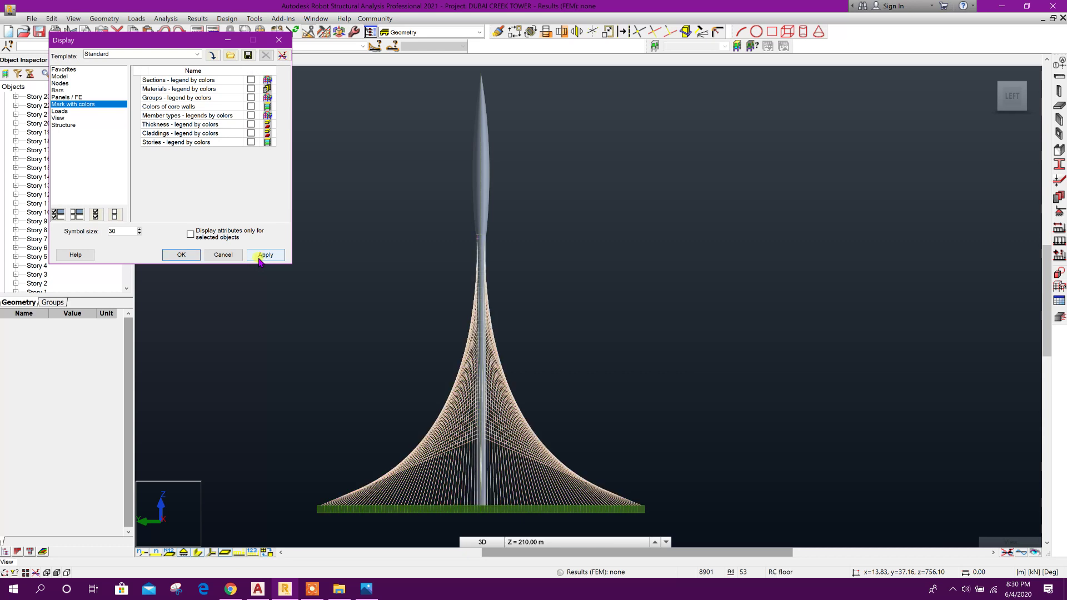
{"action": "left_click", "coordinate": [179, 256]}
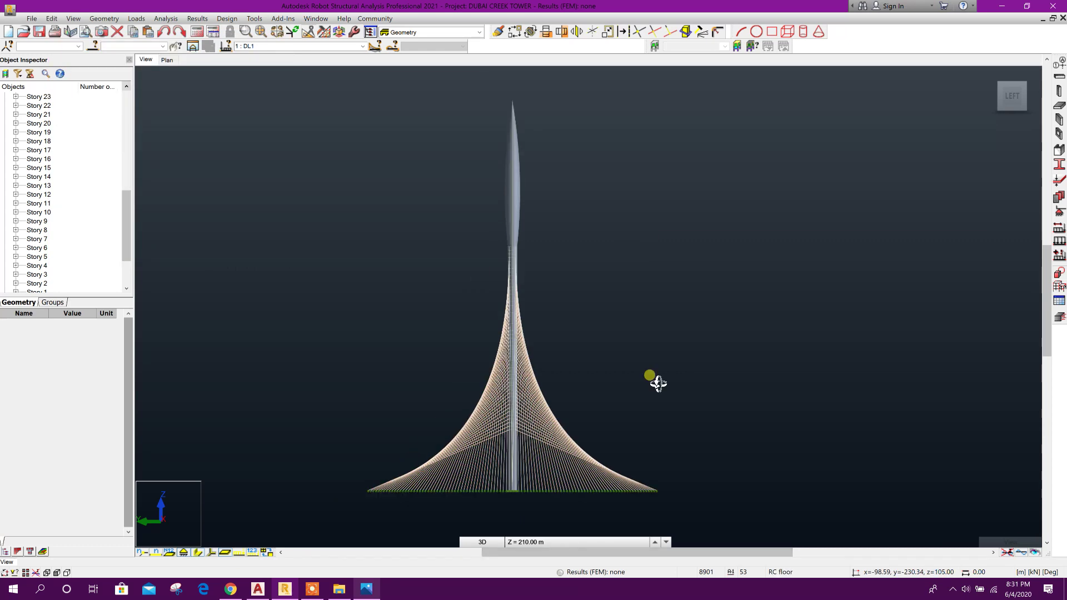
{"action": "middle_click_drag", "start_coordinate": [622, 368], "coordinate": [624, 351]}
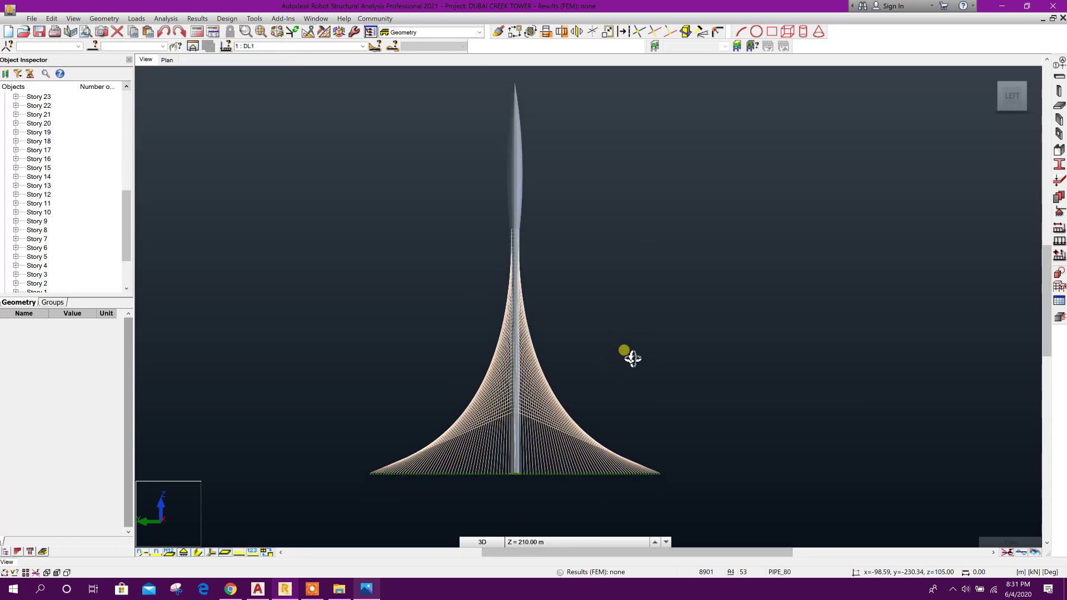
{"action": "middle_click_drag", "start_coordinate": [698, 374], "coordinate": [667, 376]}
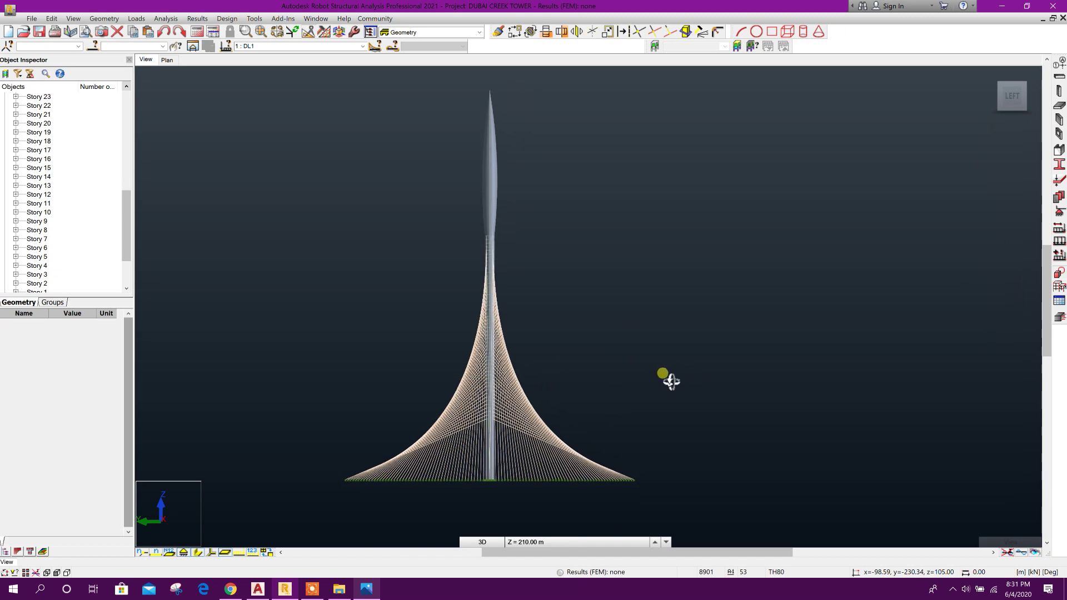